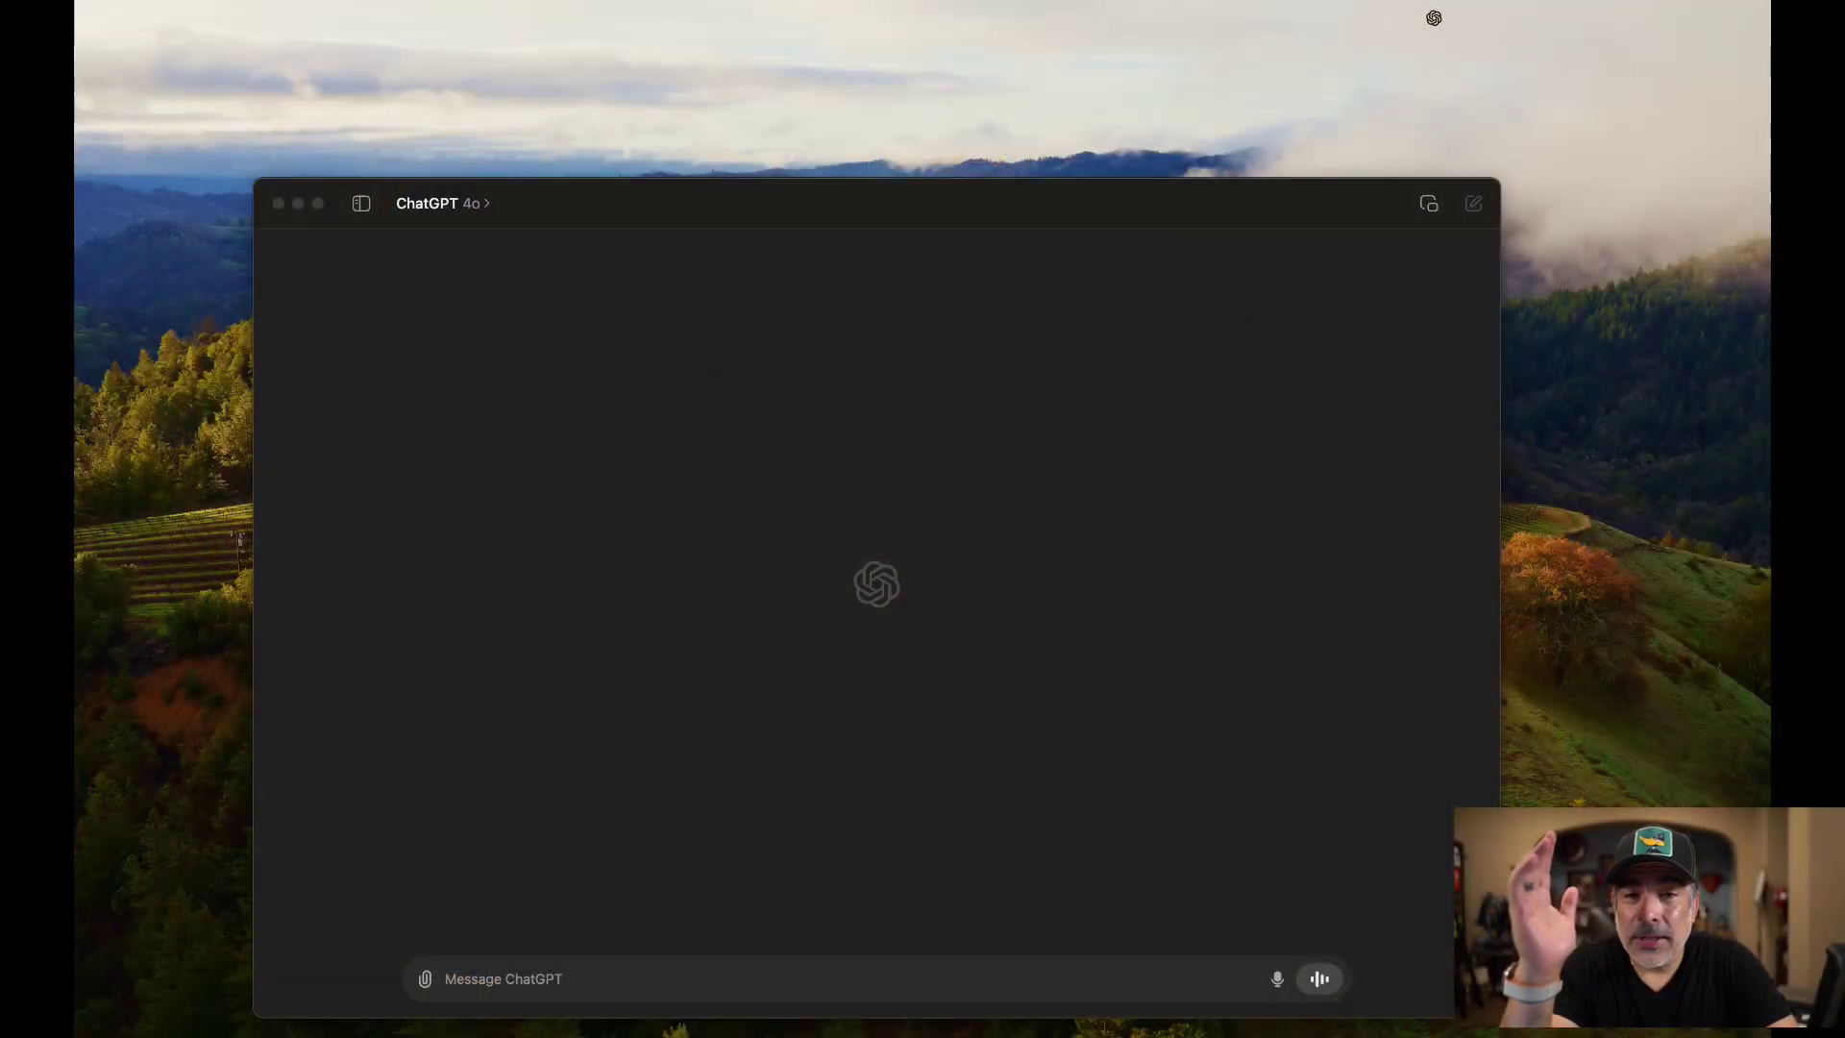
Upload the handwritten Notes photo from the Desktop as an attachment to the message
{"action": "left_click", "coordinate": [388, 199]}
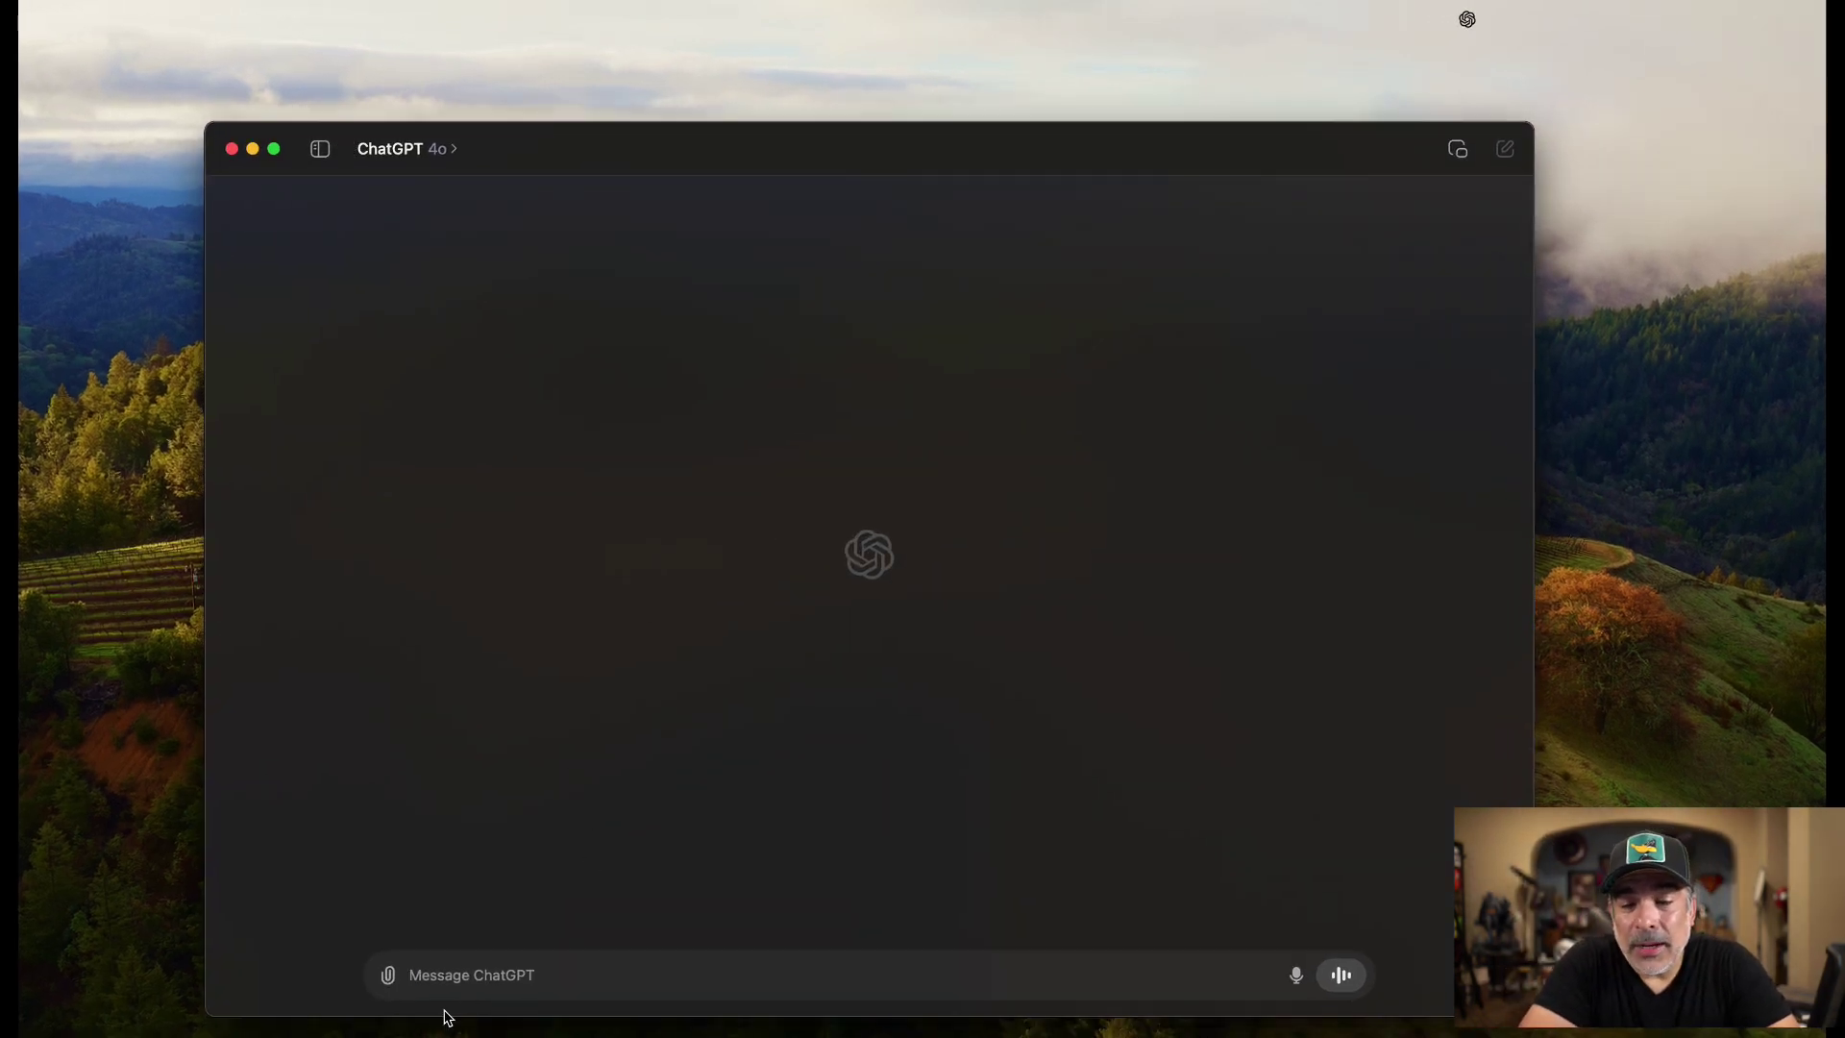
{"action": "left_click", "coordinate": [388, 976]}
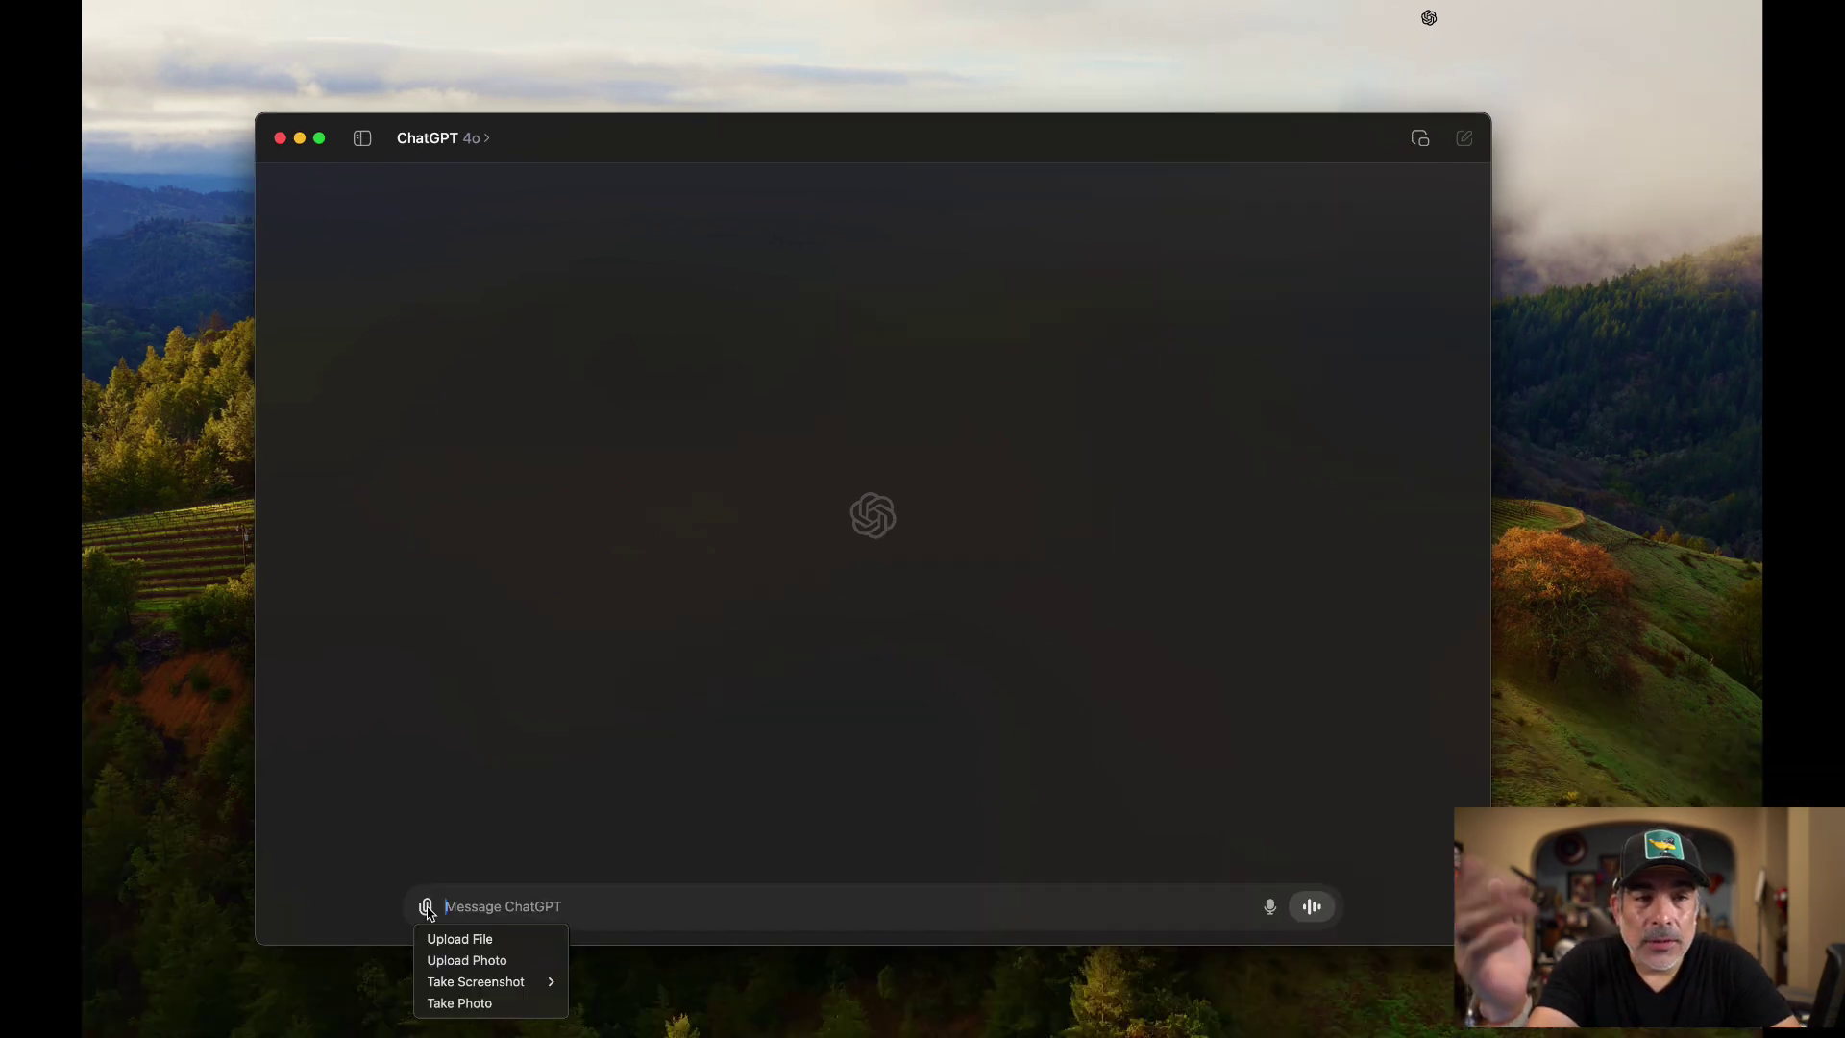
{"action": "left_click", "coordinate": [483, 947]}
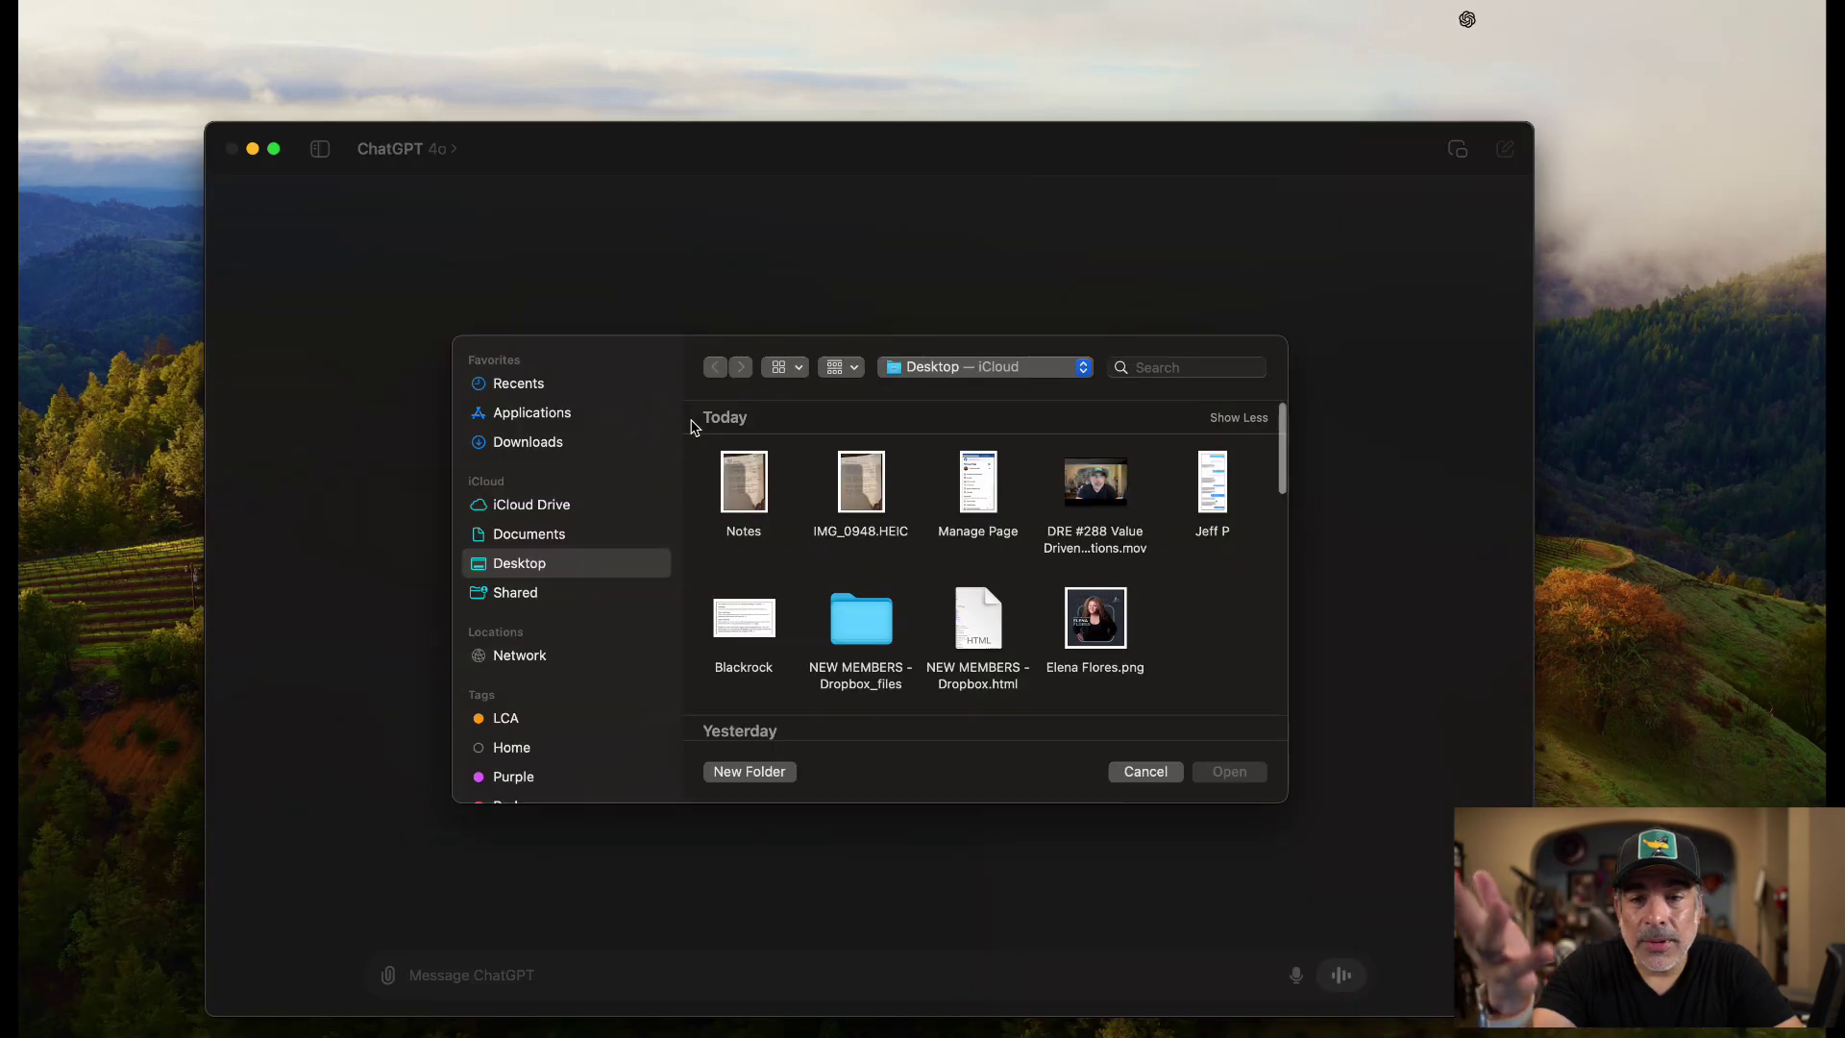
{"action": "left_click", "coordinate": [754, 480]}
{"action": "left_click", "coordinate": [1220, 771]}
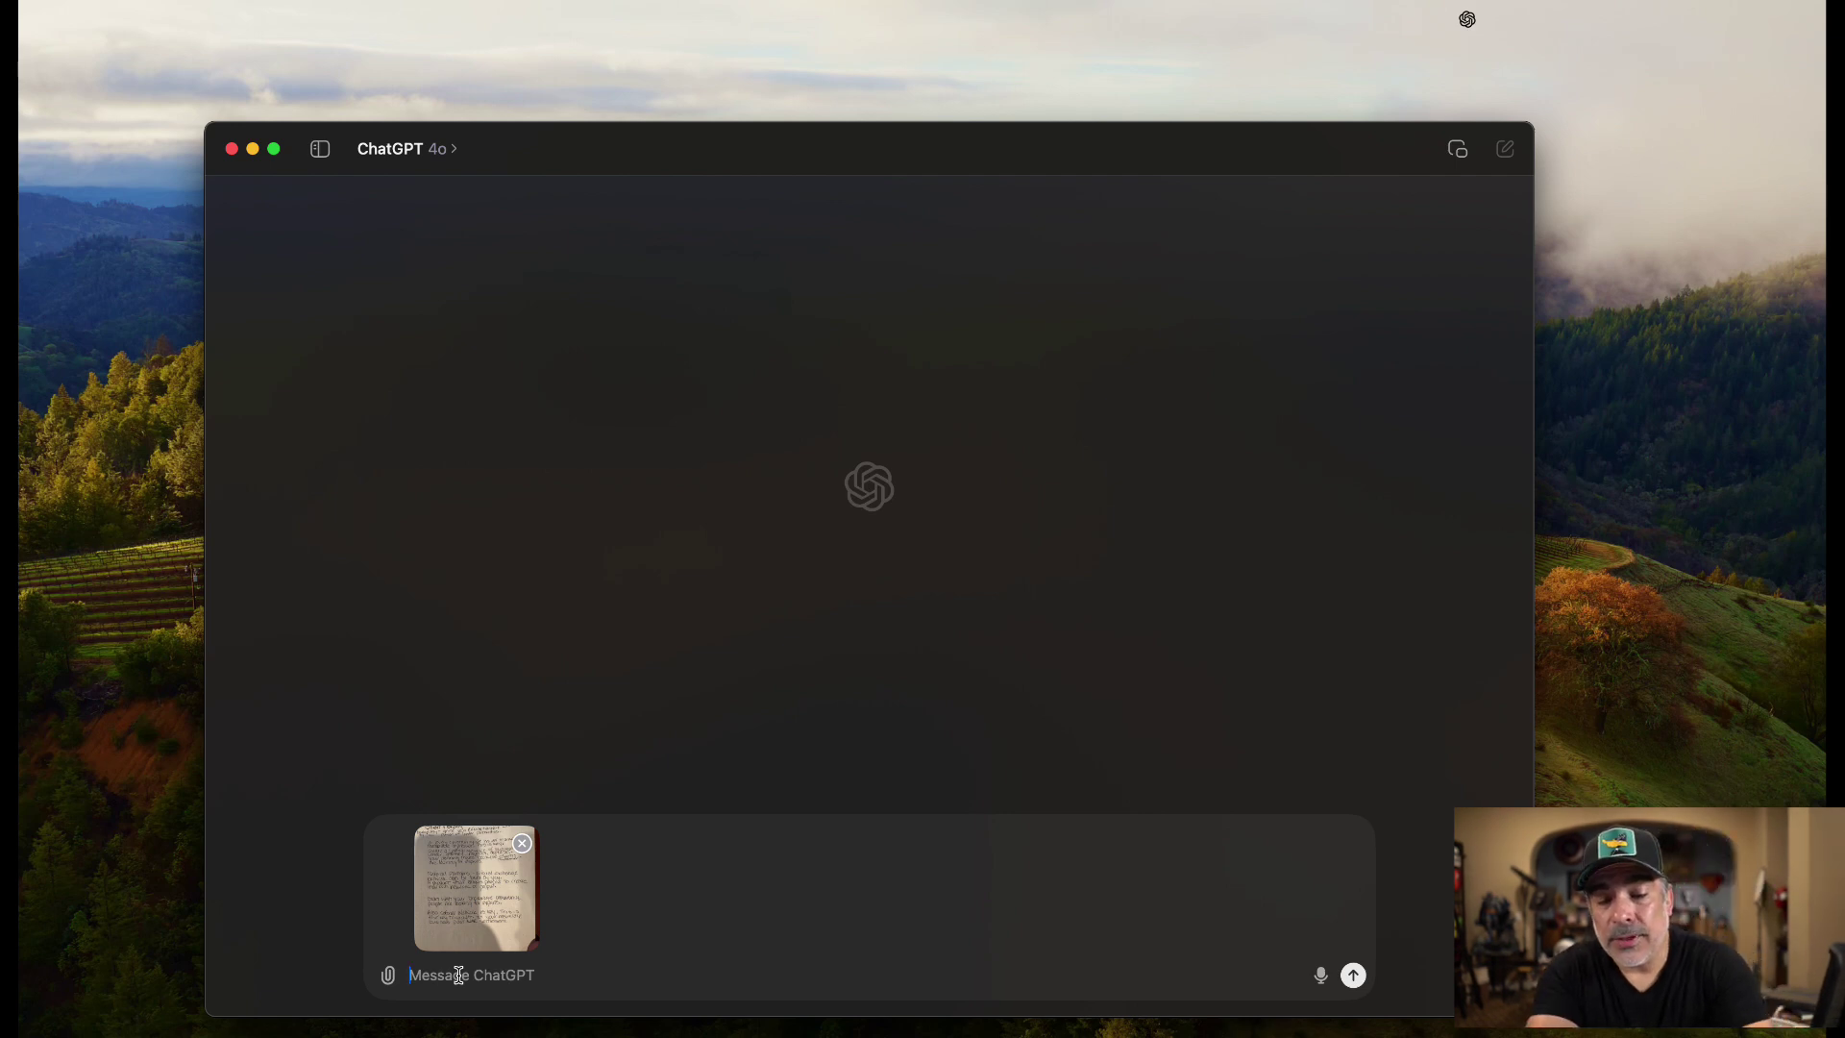
Send the Notes image asking ChatGPT to transcribe it into smooth, easy-to-understand natural language
{"action": "type", "text": "Transcribe the notes and"}
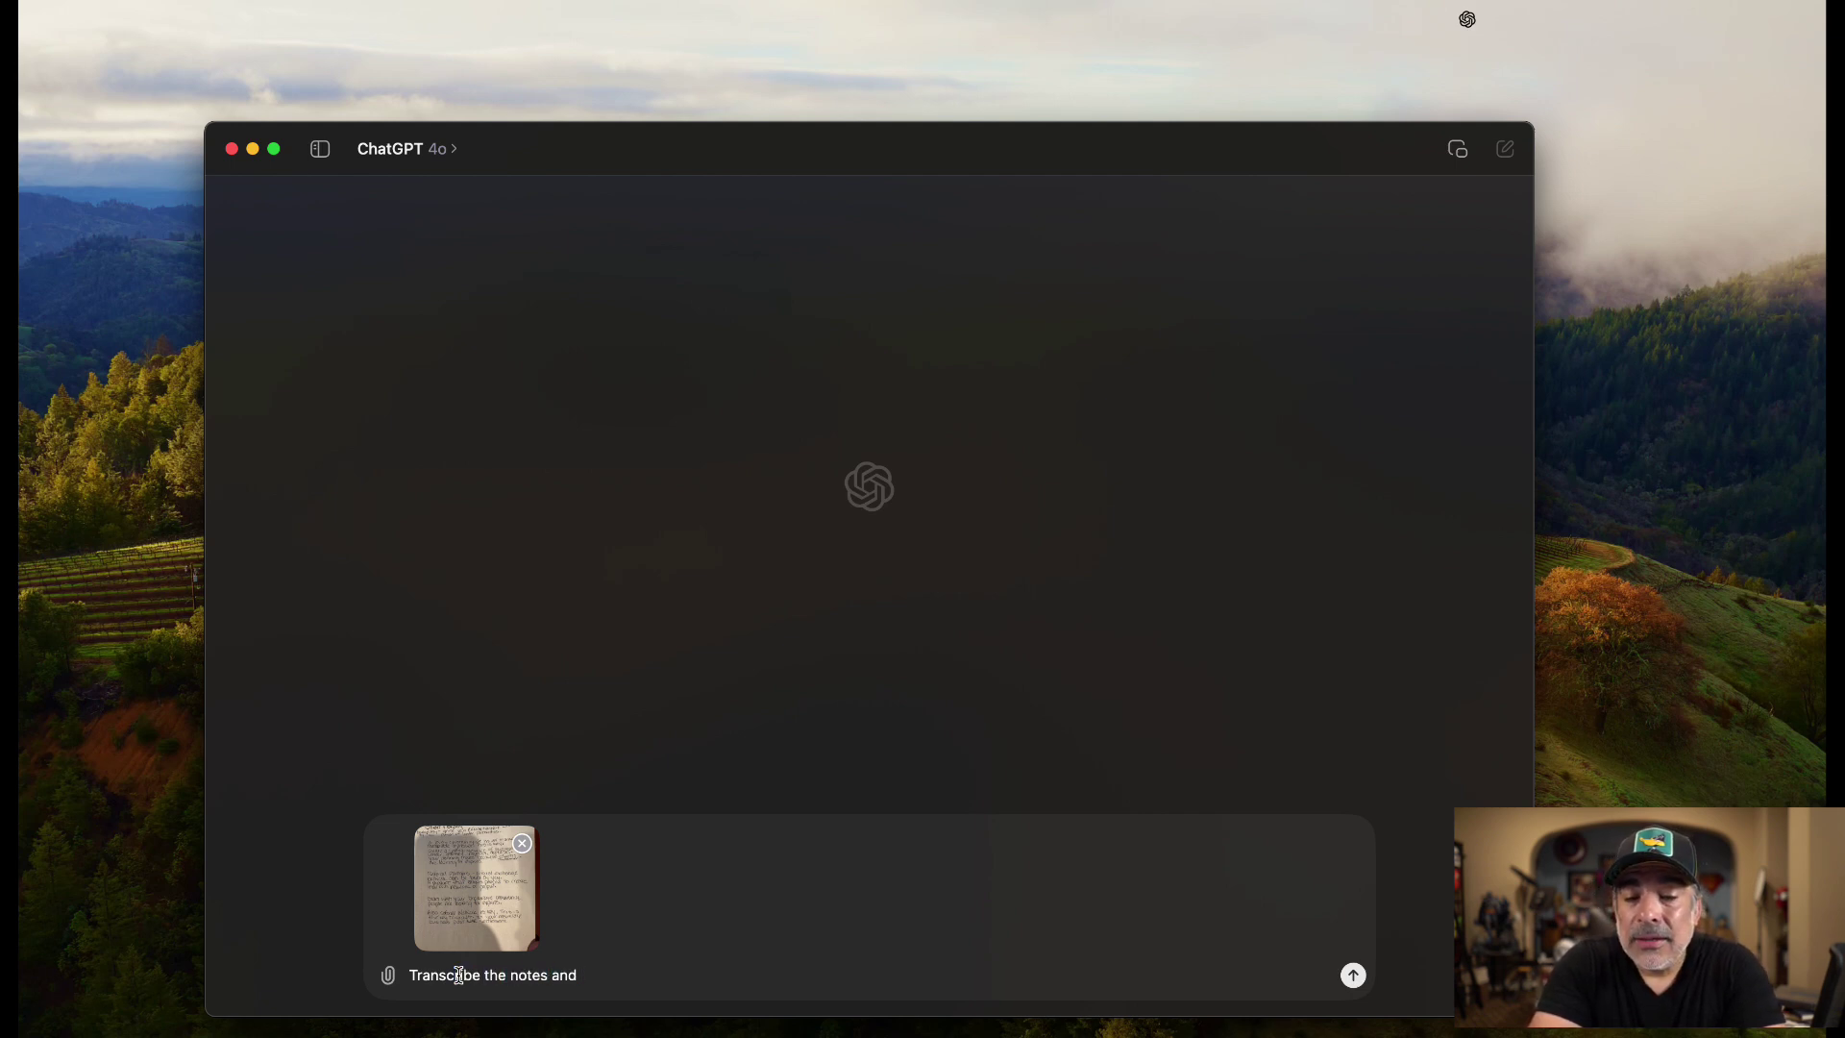
{"action": "type", "text": "ke it flow smoothly so anyone reading can undersan"}
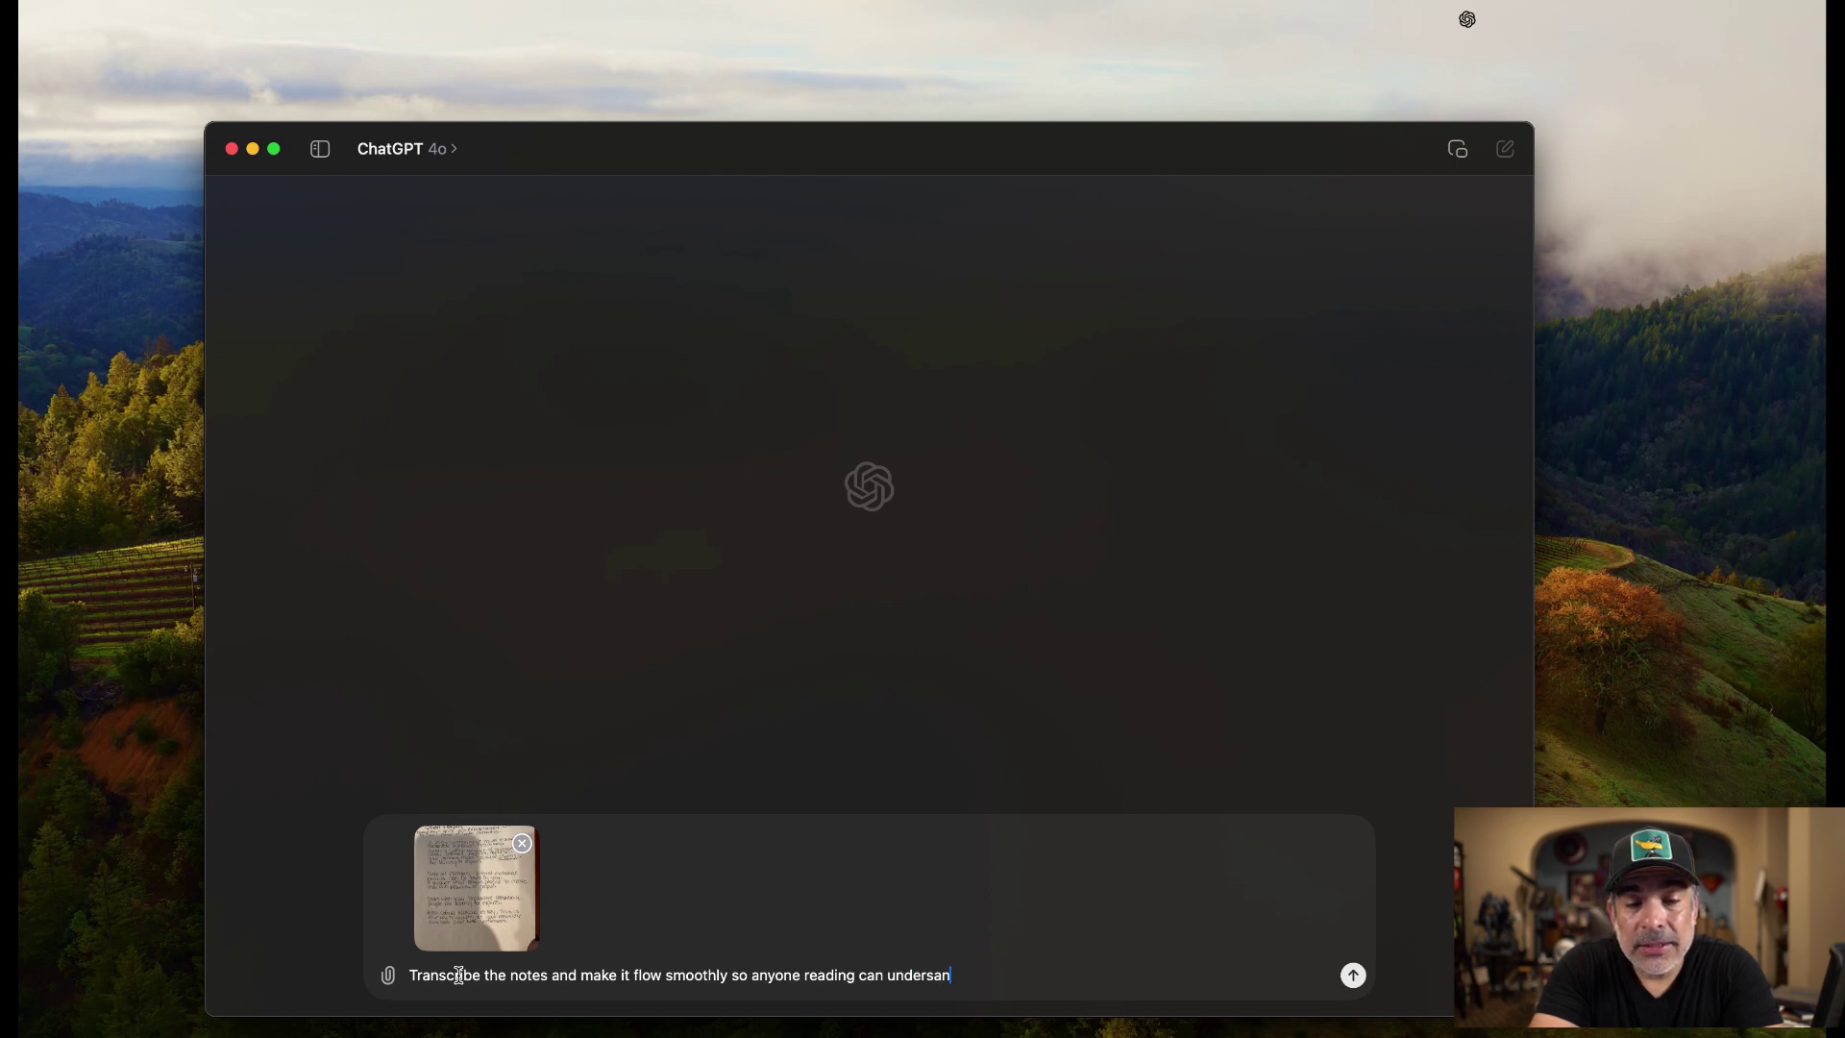
{"action": "type", "text": "it and use natural language."}
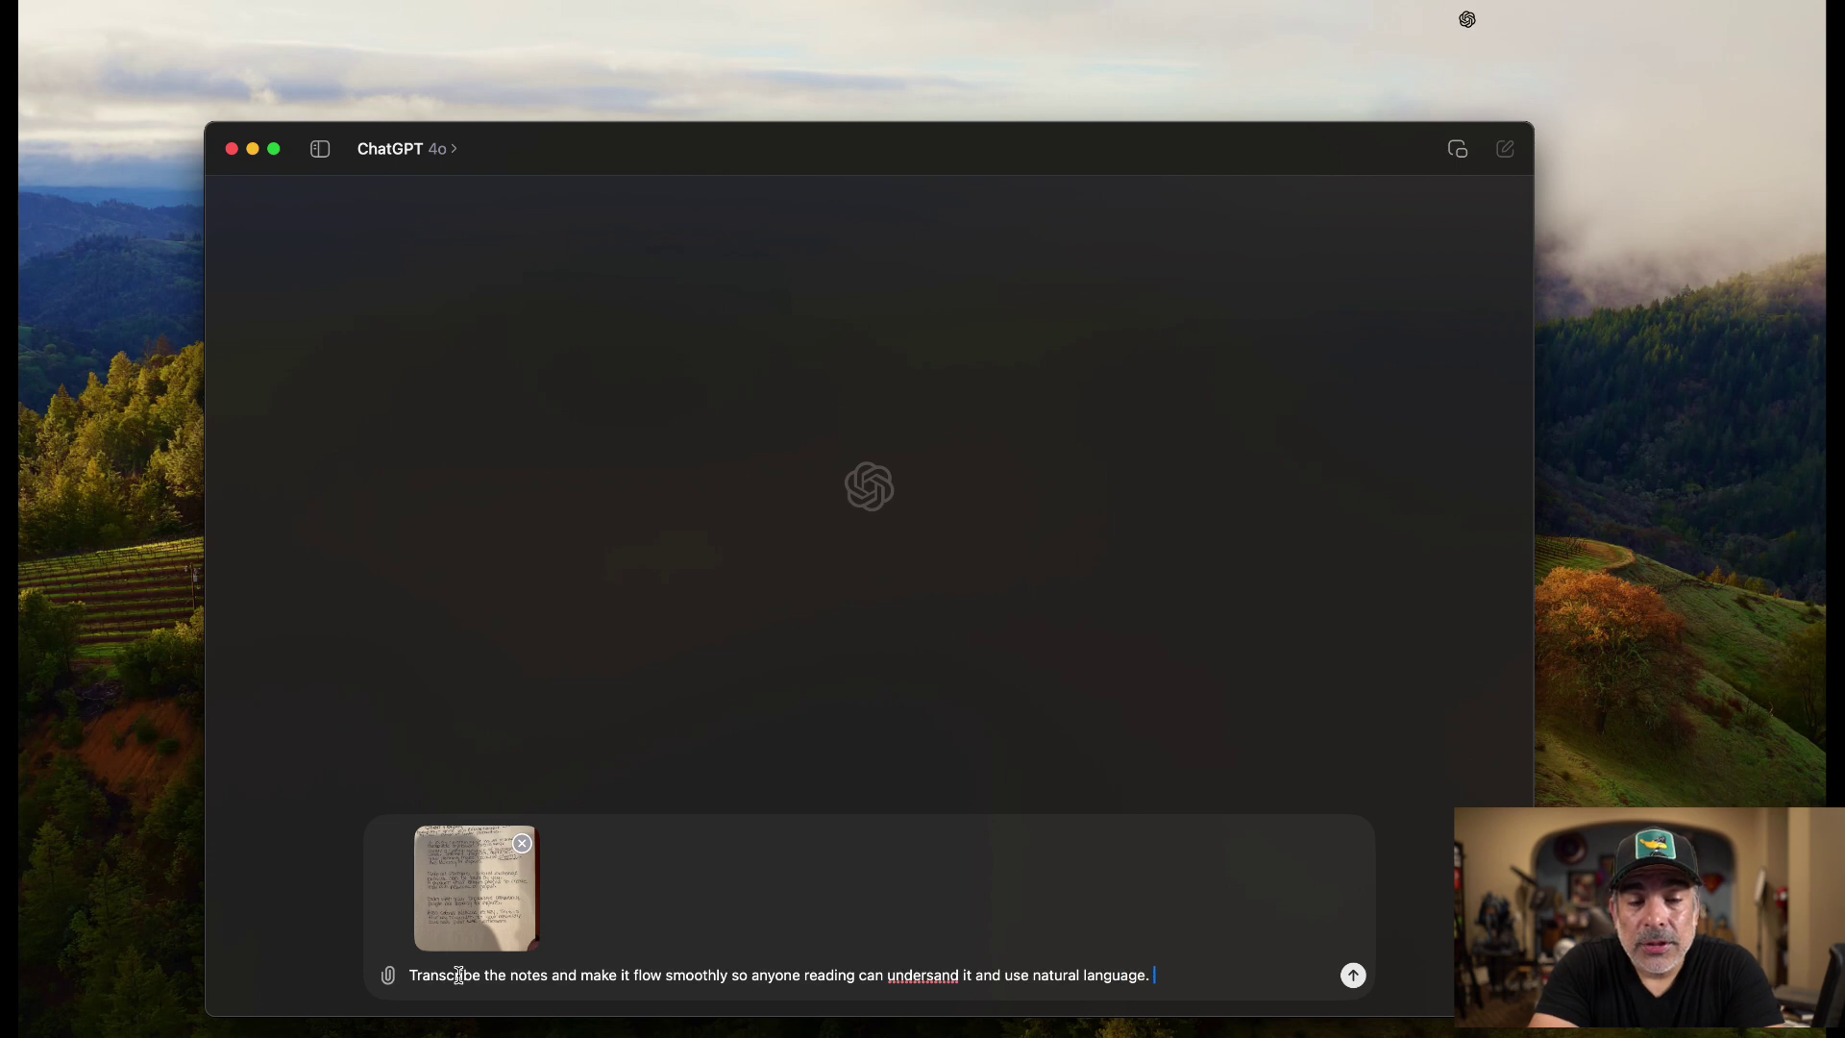
{"action": "key", "text": "Return"}
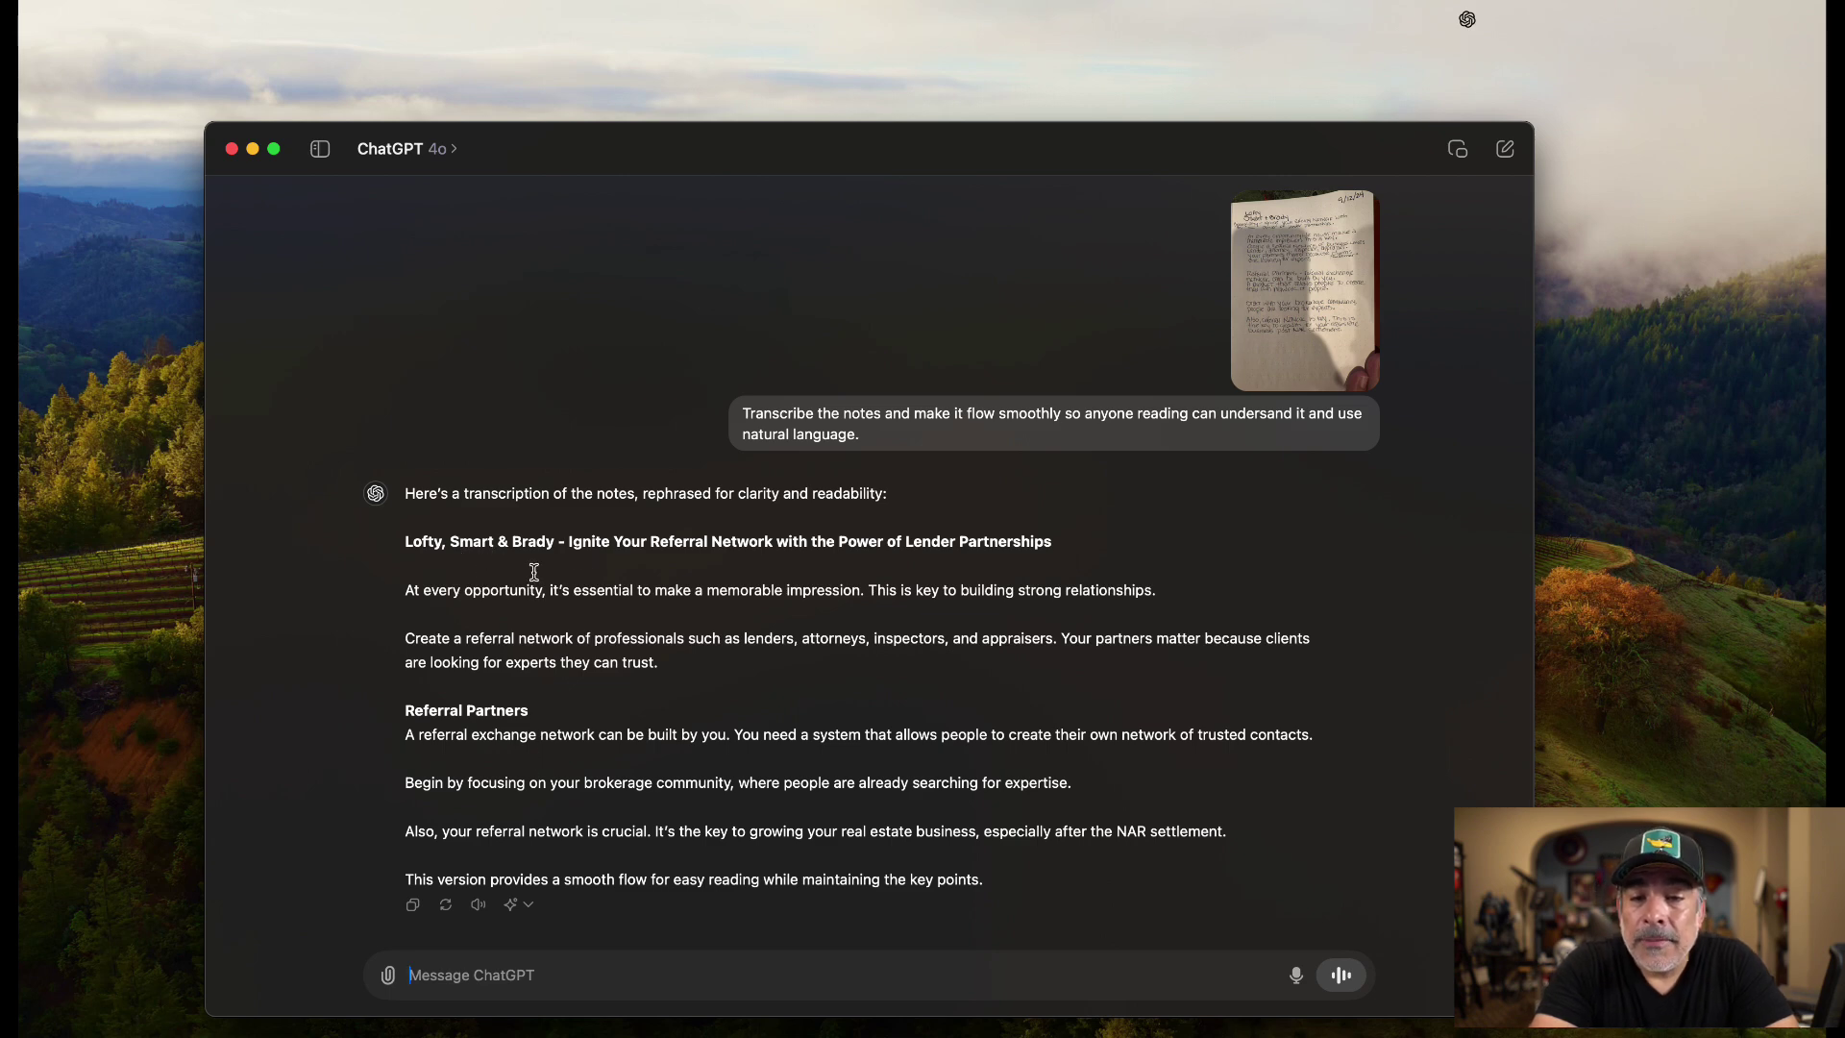
Copy the transcription reply and paste it into the message box
{"action": "left_click_drag", "start_coordinate": [404, 539], "coordinate": [1080, 920]}
{"action": "key", "text": "super+c"}
{"action": "left_click", "coordinate": [667, 972]}
{"action": "key", "text": "super+v"}
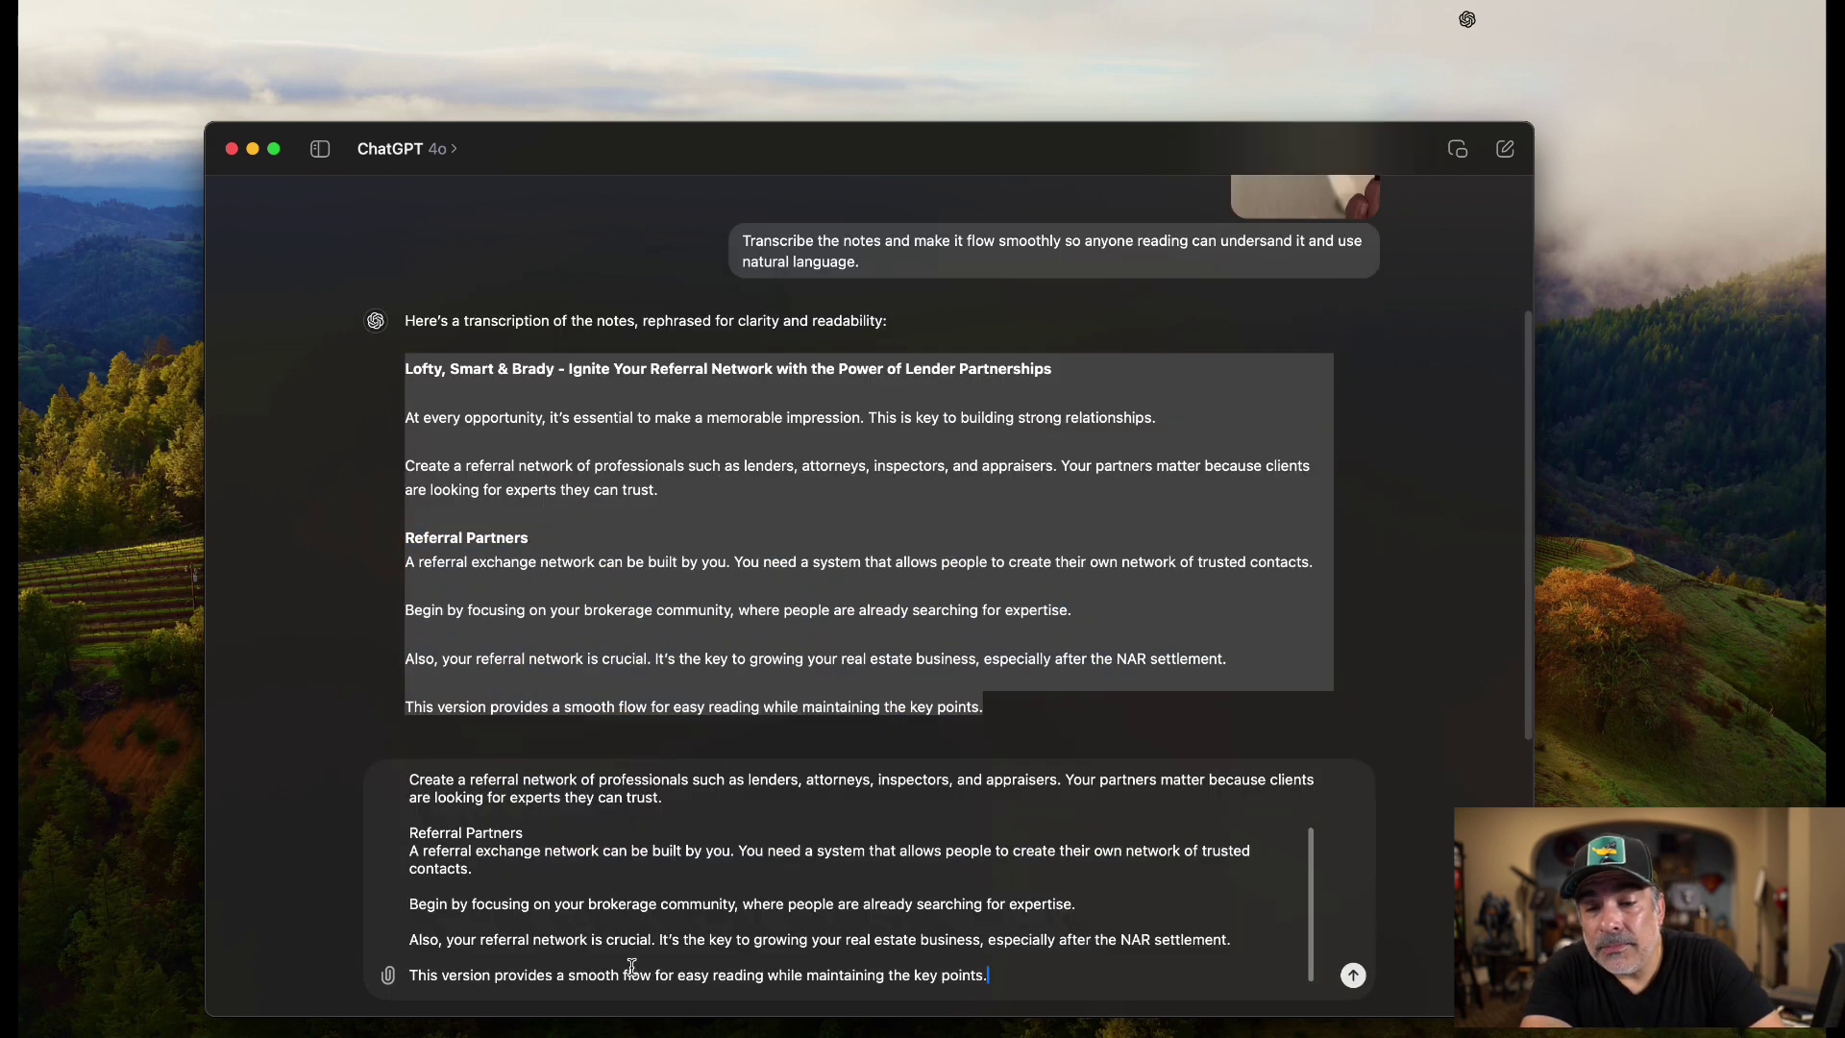
{"action": "scroll", "coordinate": [577, 860], "scroll_direction": "up", "scroll_amount": 5}
Correct the misread name in the pasted title and look over the remaining text
{"action": "left_click", "coordinate": [488, 783]}
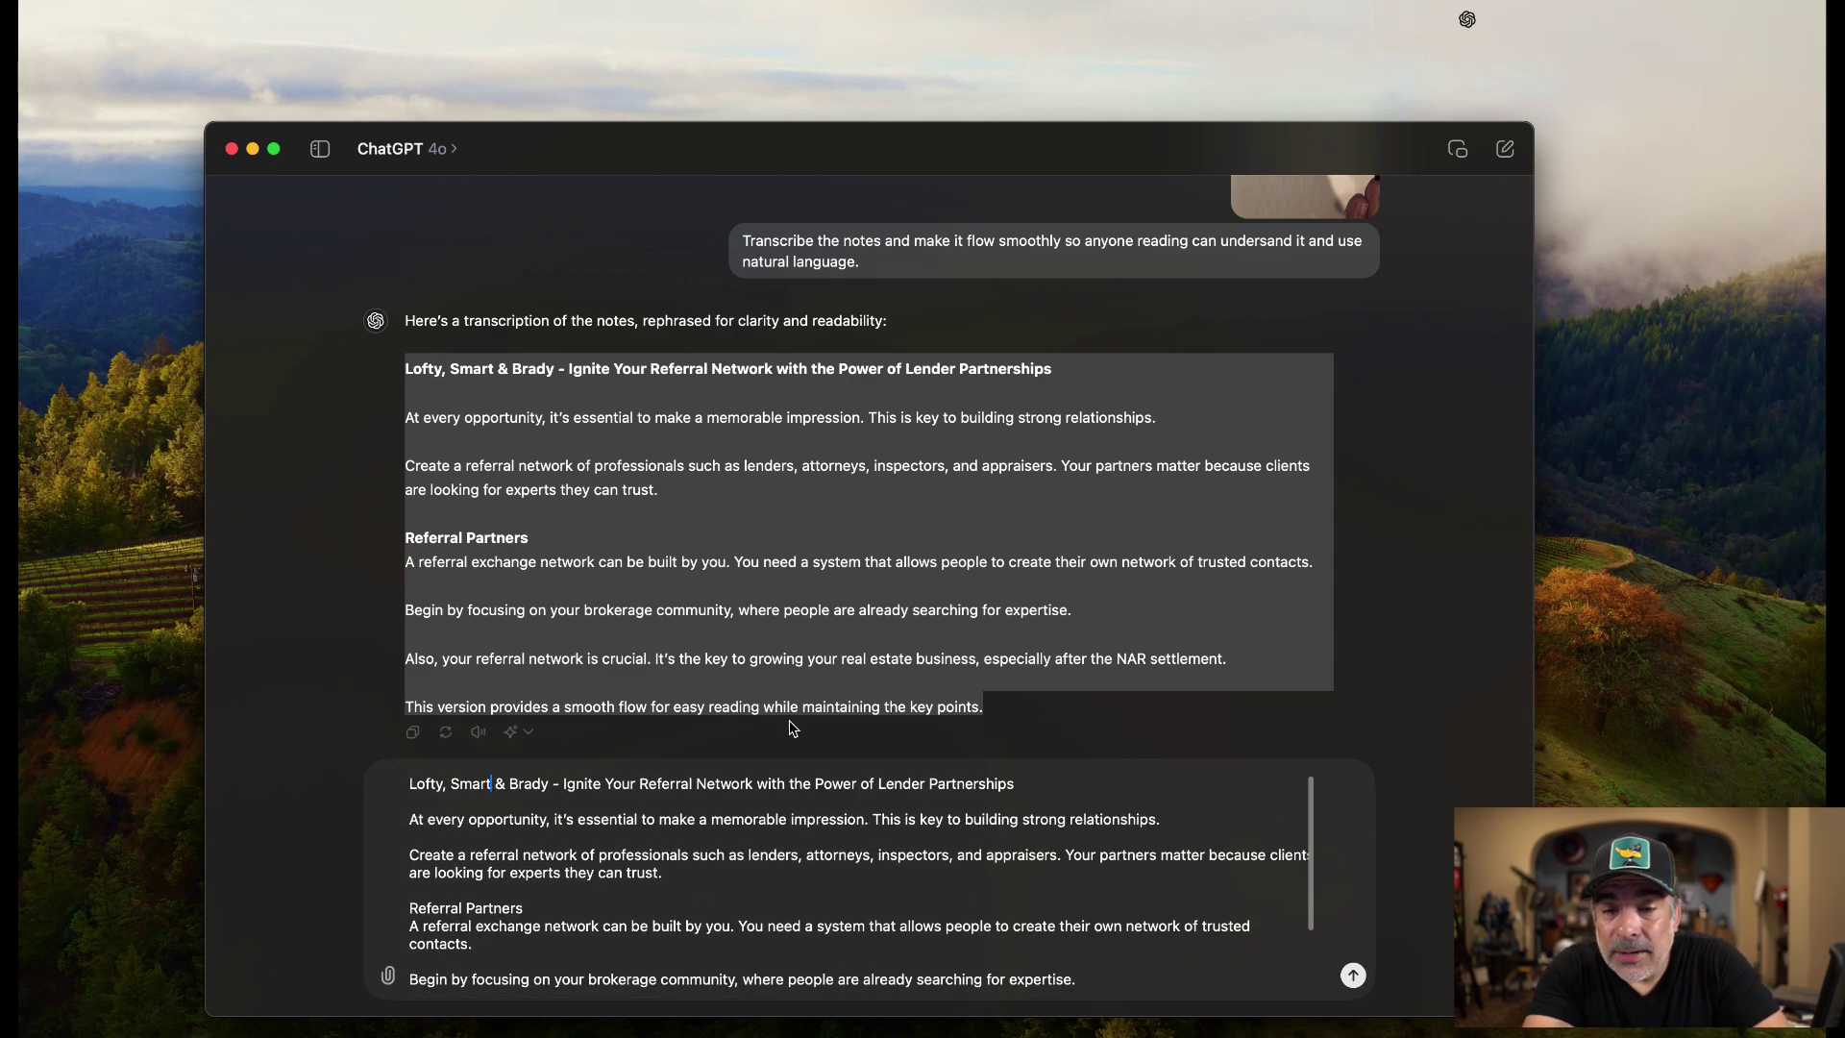
{"action": "key", "text": "BackSpace"}
{"action": "key", "text": "BackSpace"}
{"action": "key", "text": "BackSpace"}
{"action": "type", "text": "tuar"}
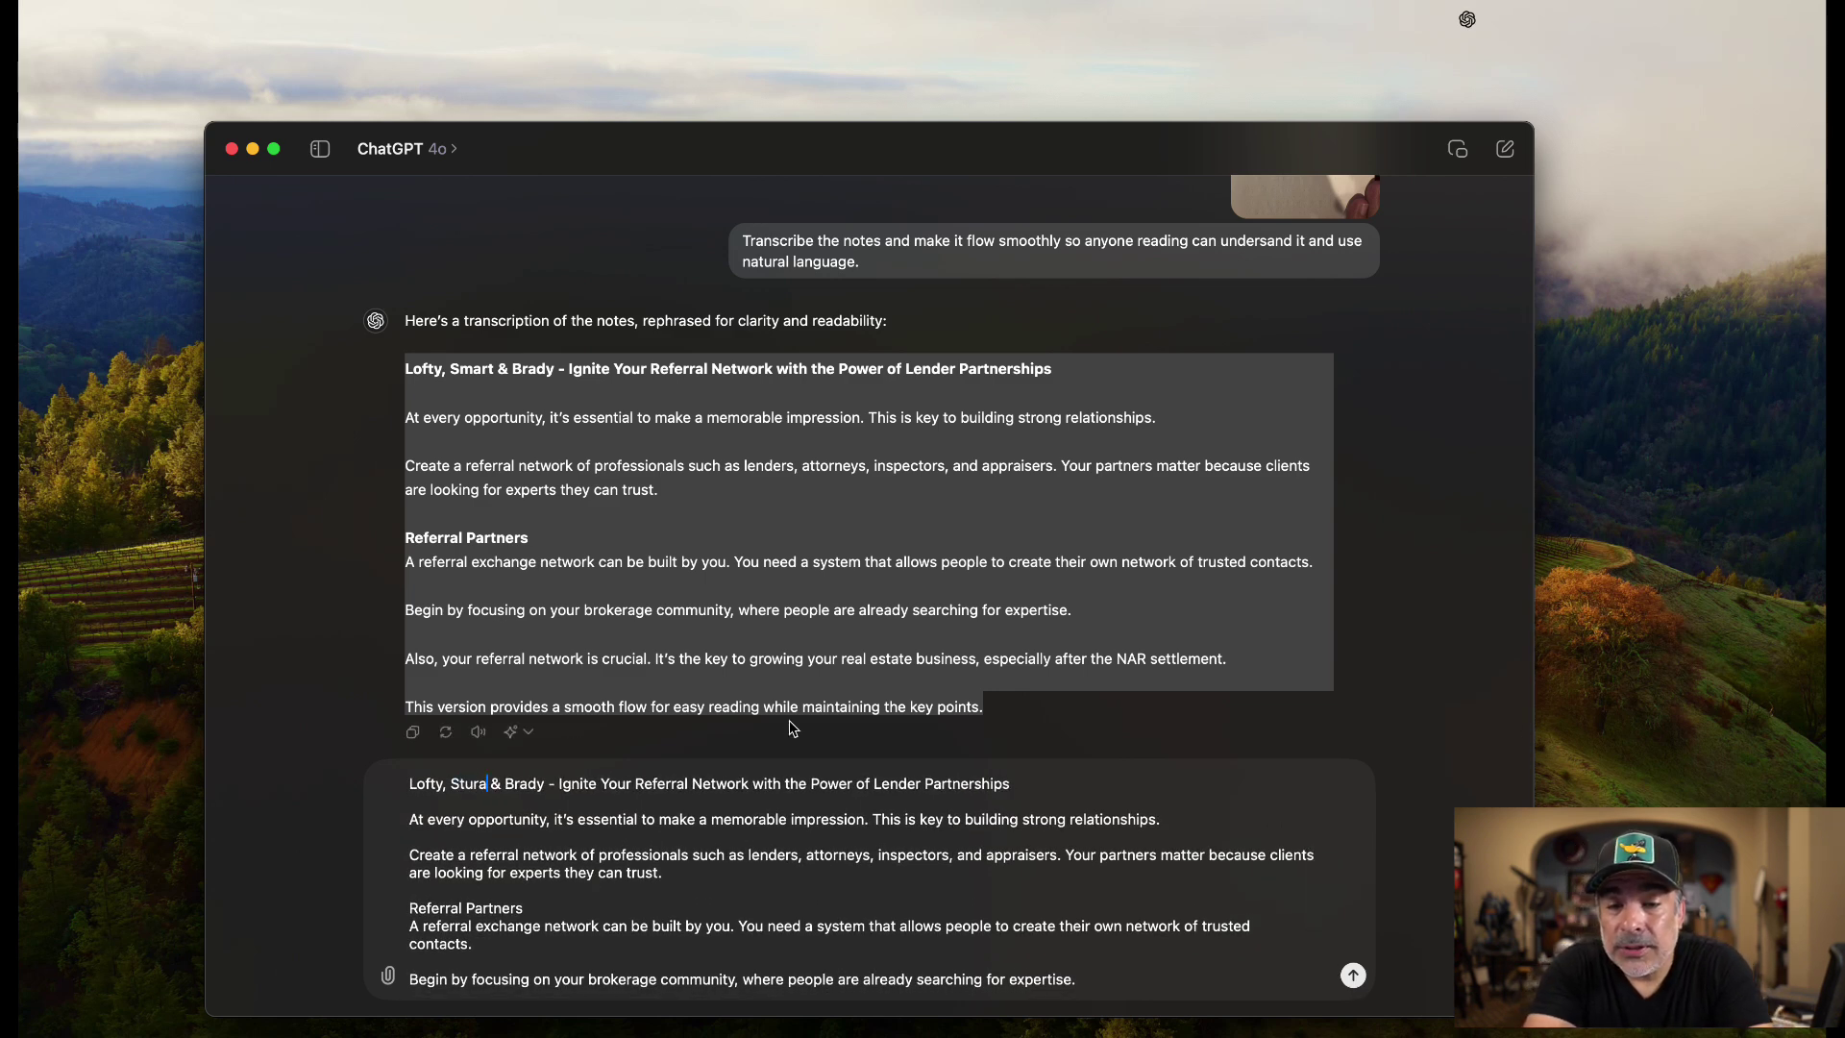
{"action": "key", "text": "BackSpace"}
{"action": "key", "text": "BackSpace"}
{"action": "type", "text": "art"}
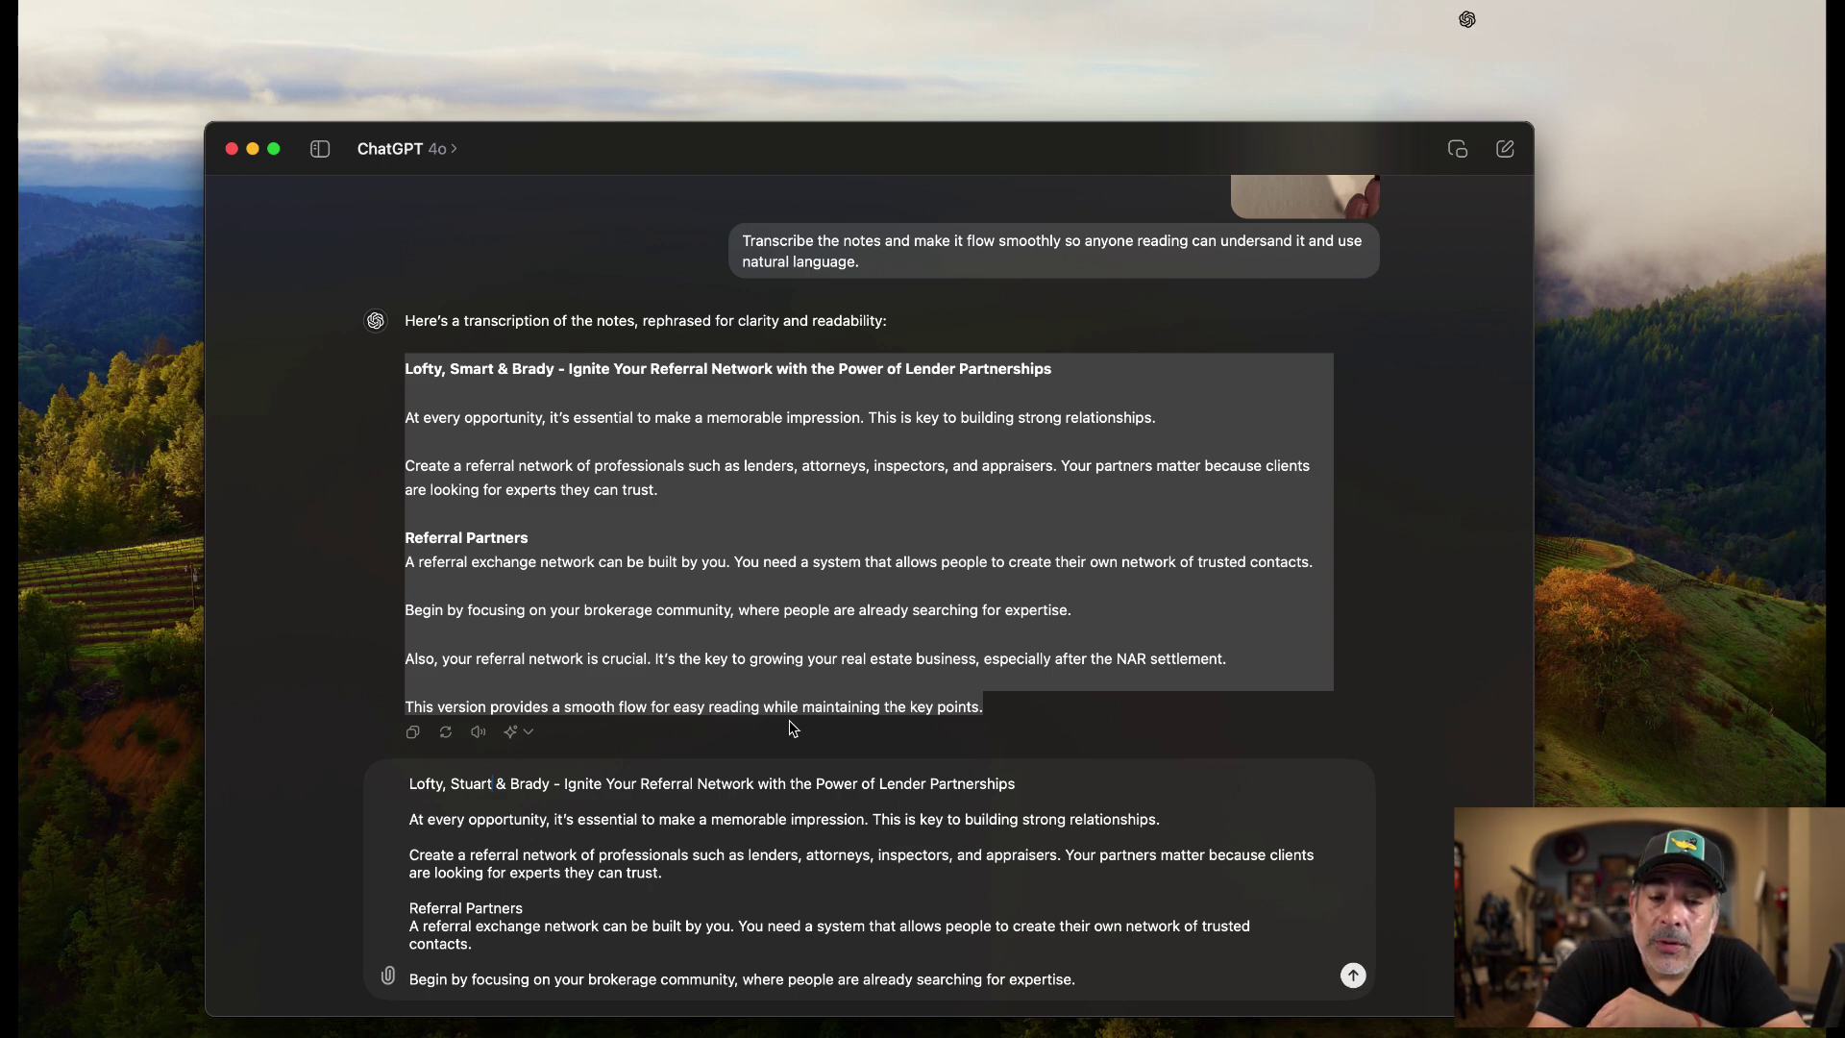
{"action": "scroll", "coordinate": [721, 870], "scroll_direction": "down", "scroll_amount": 1}
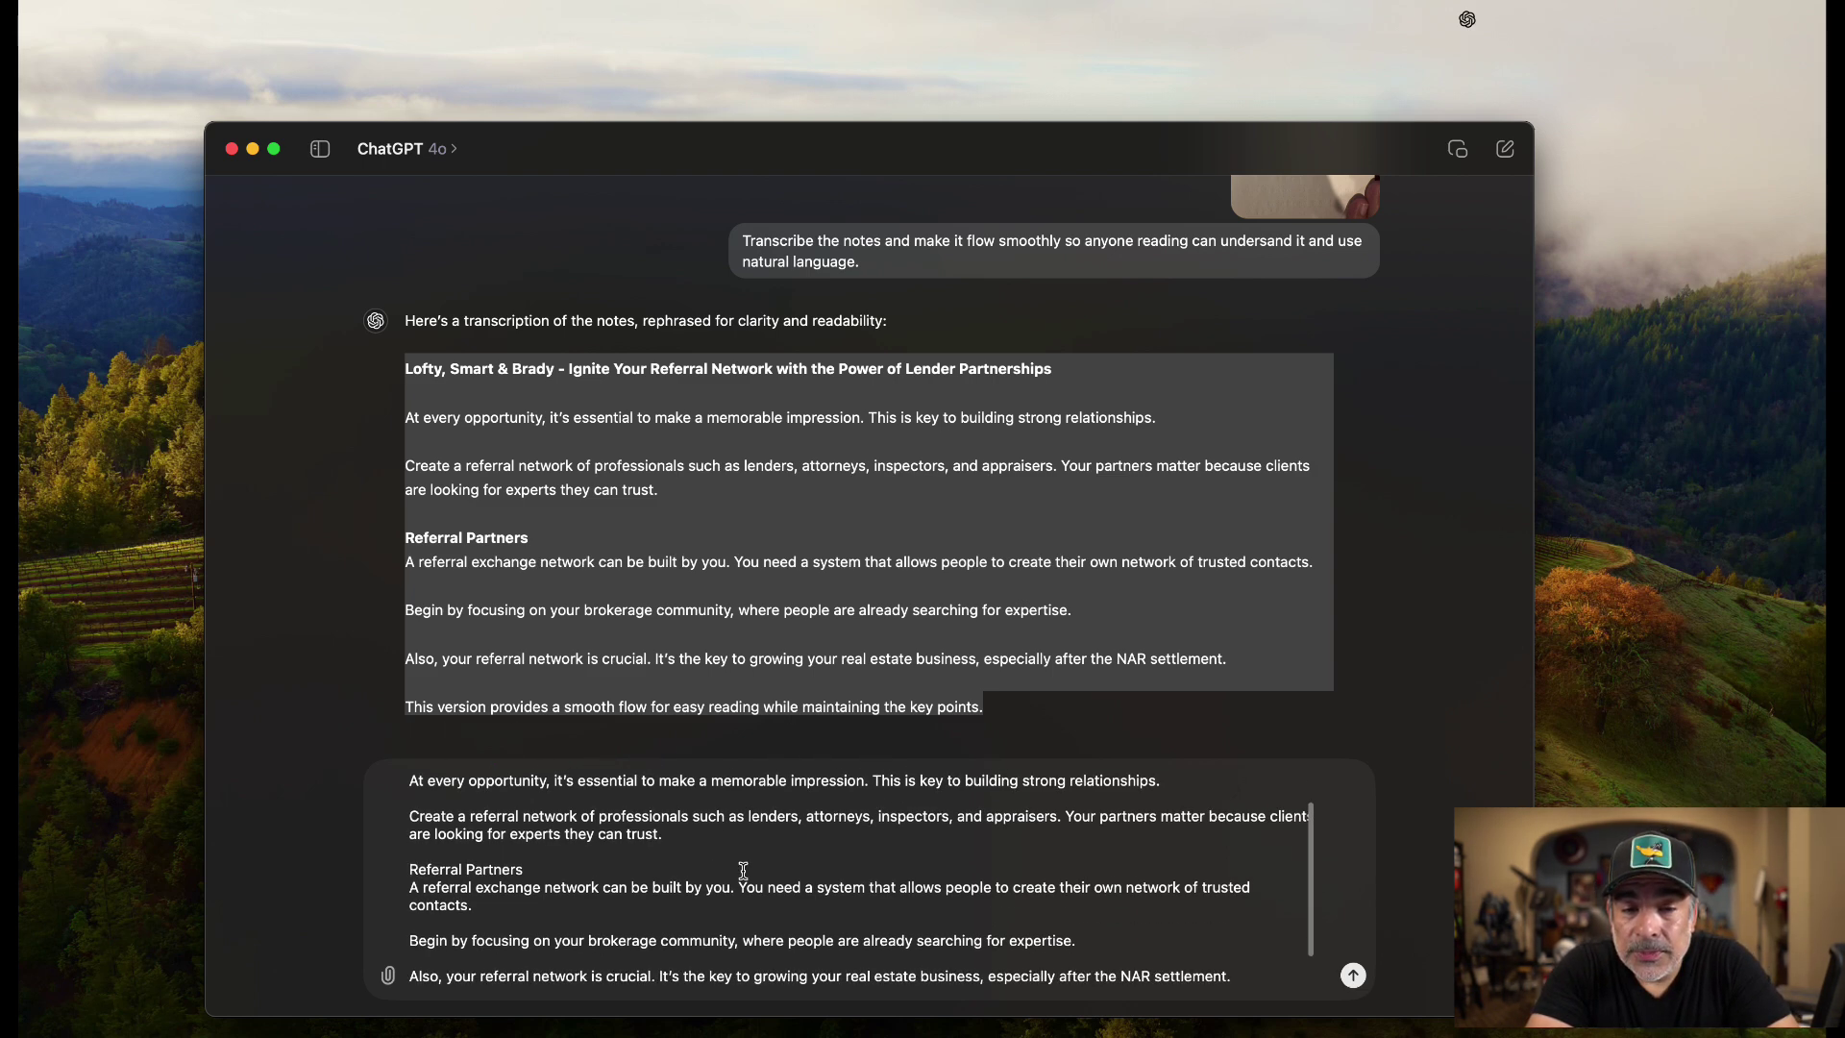
{"action": "scroll", "coordinate": [742, 870], "scroll_direction": "up", "scroll_amount": 1}
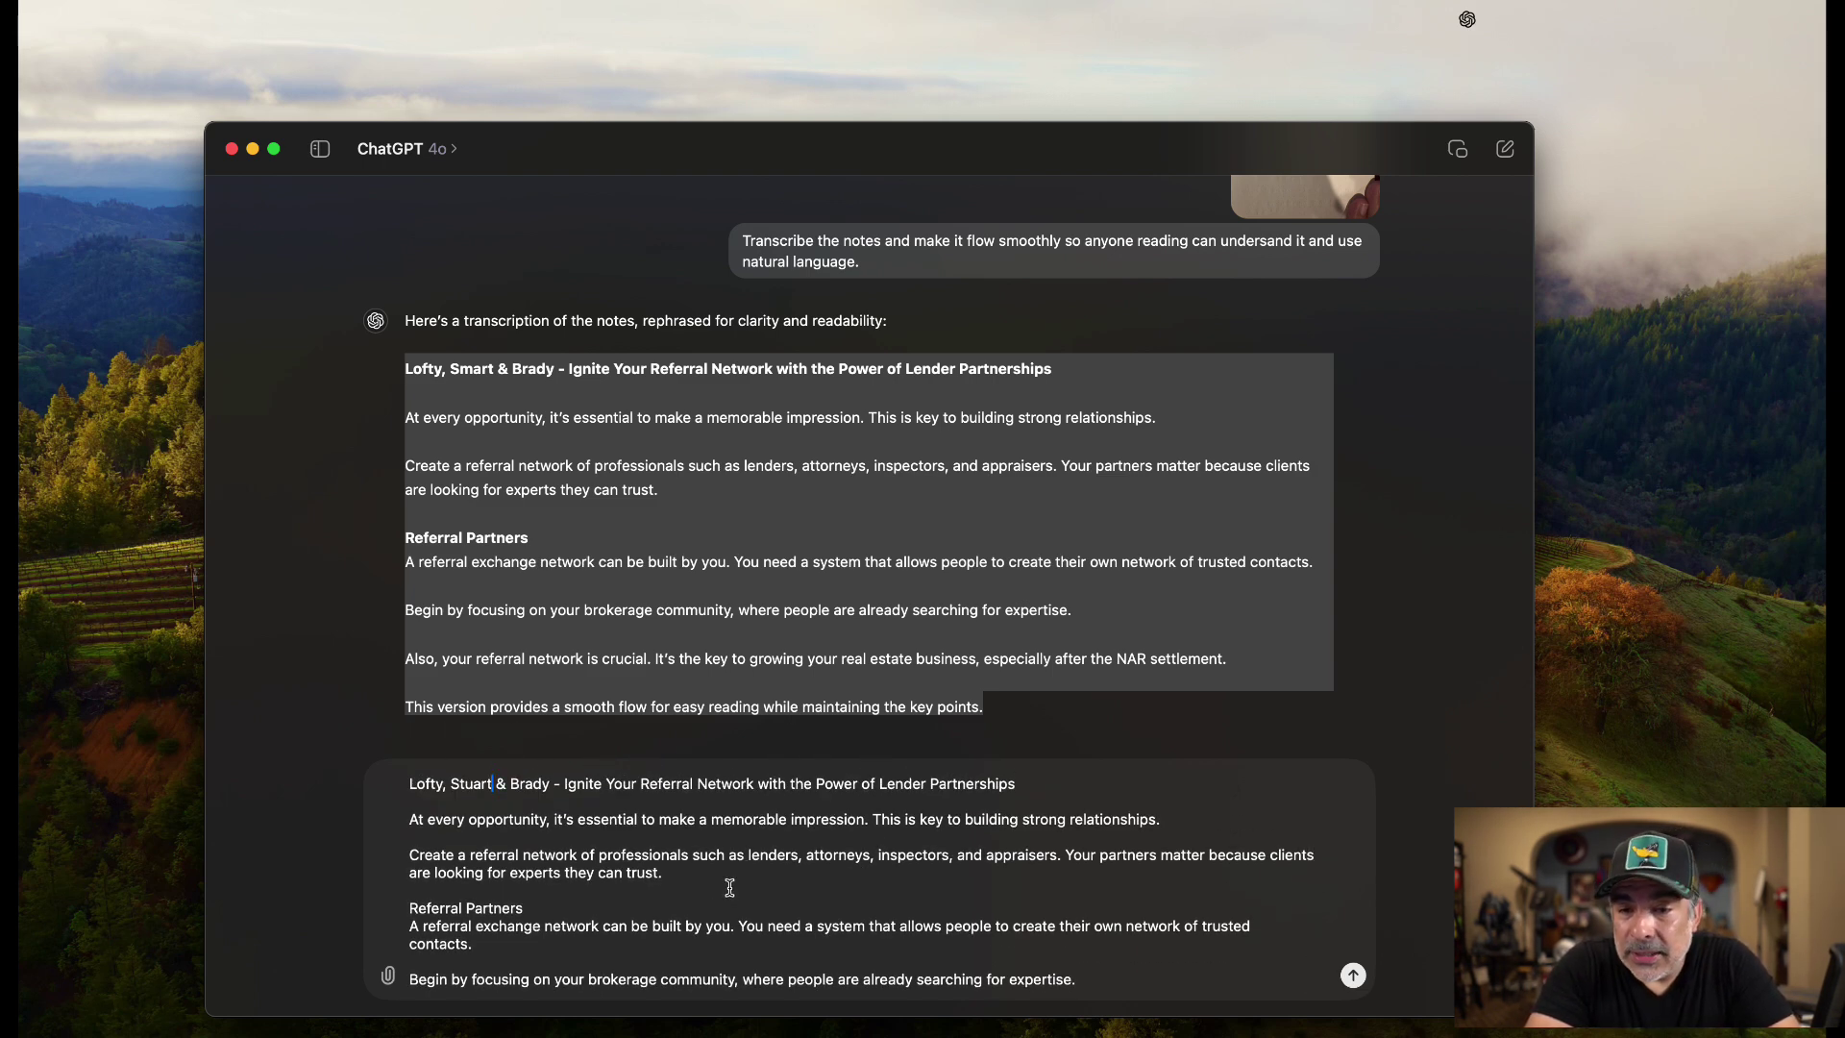
{"action": "scroll", "coordinate": [602, 850], "scroll_direction": "down", "scroll_amount": 1}
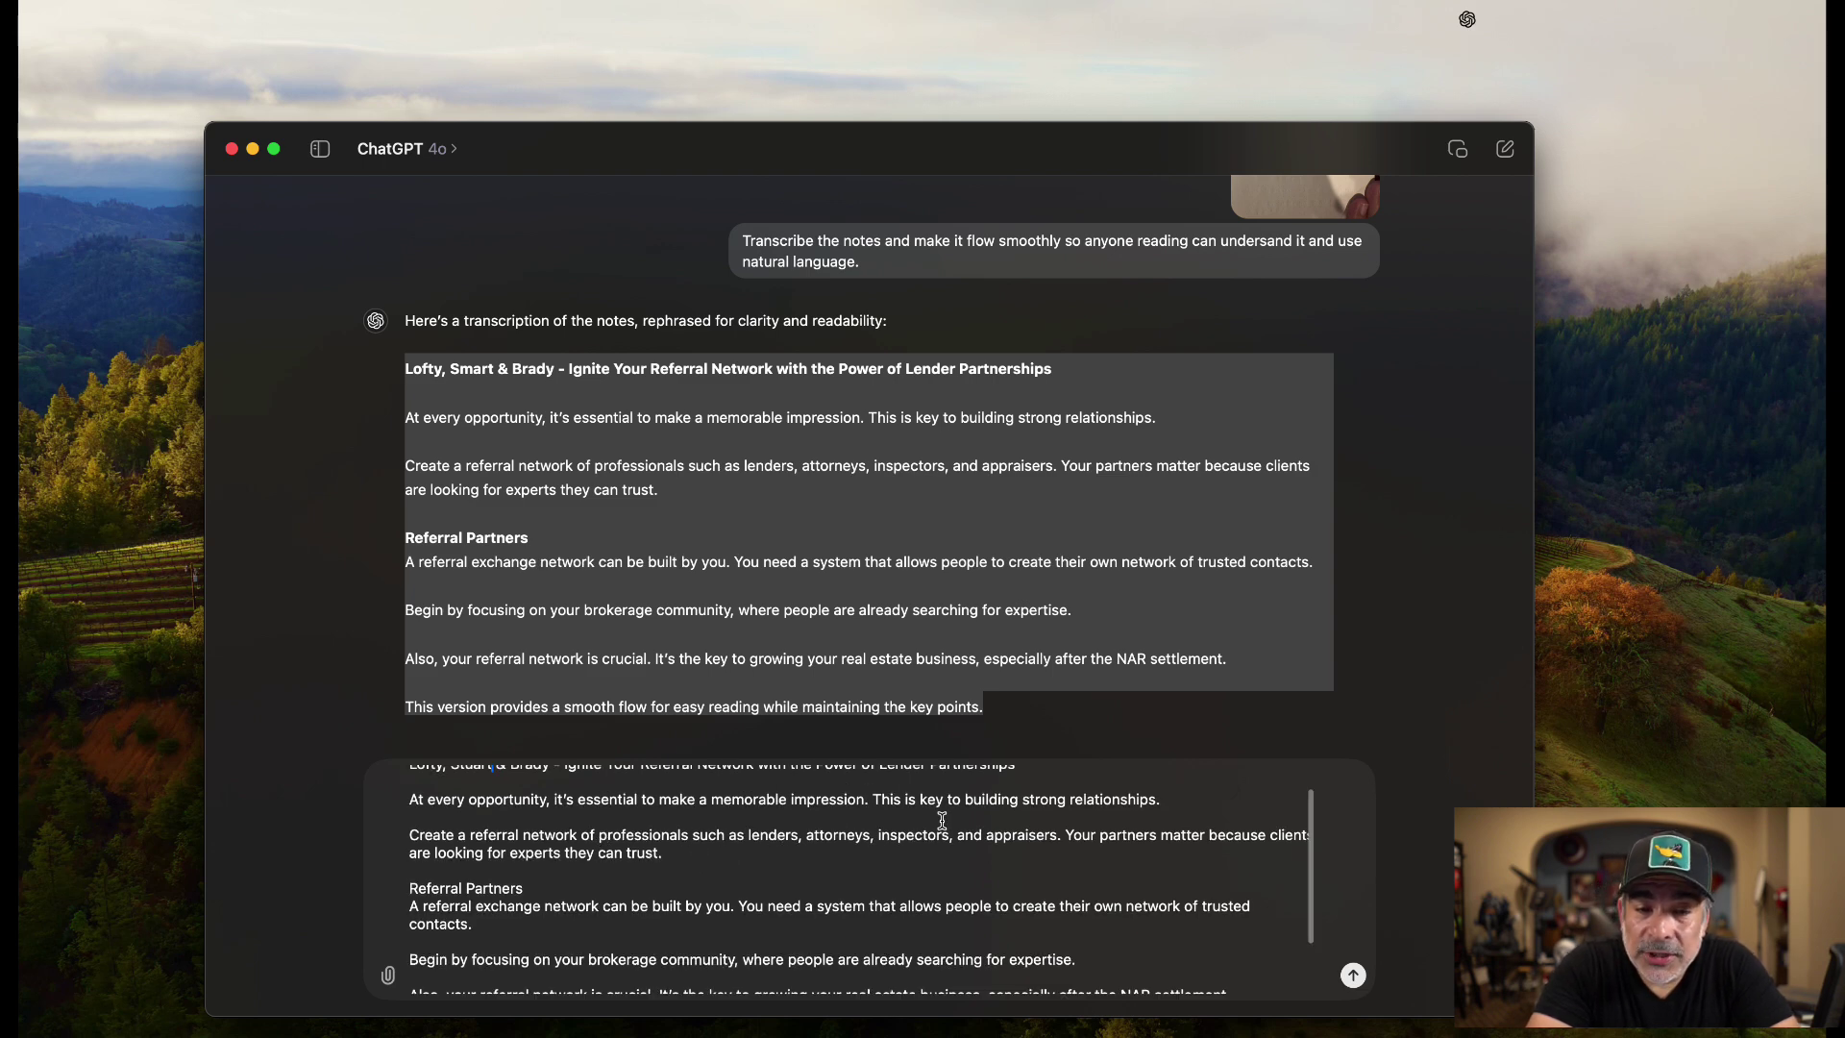
{"action": "scroll", "coordinate": [942, 820], "scroll_direction": "down", "scroll_amount": 1}
{"action": "scroll", "coordinate": [673, 831], "scroll_direction": "down", "scroll_amount": 2}
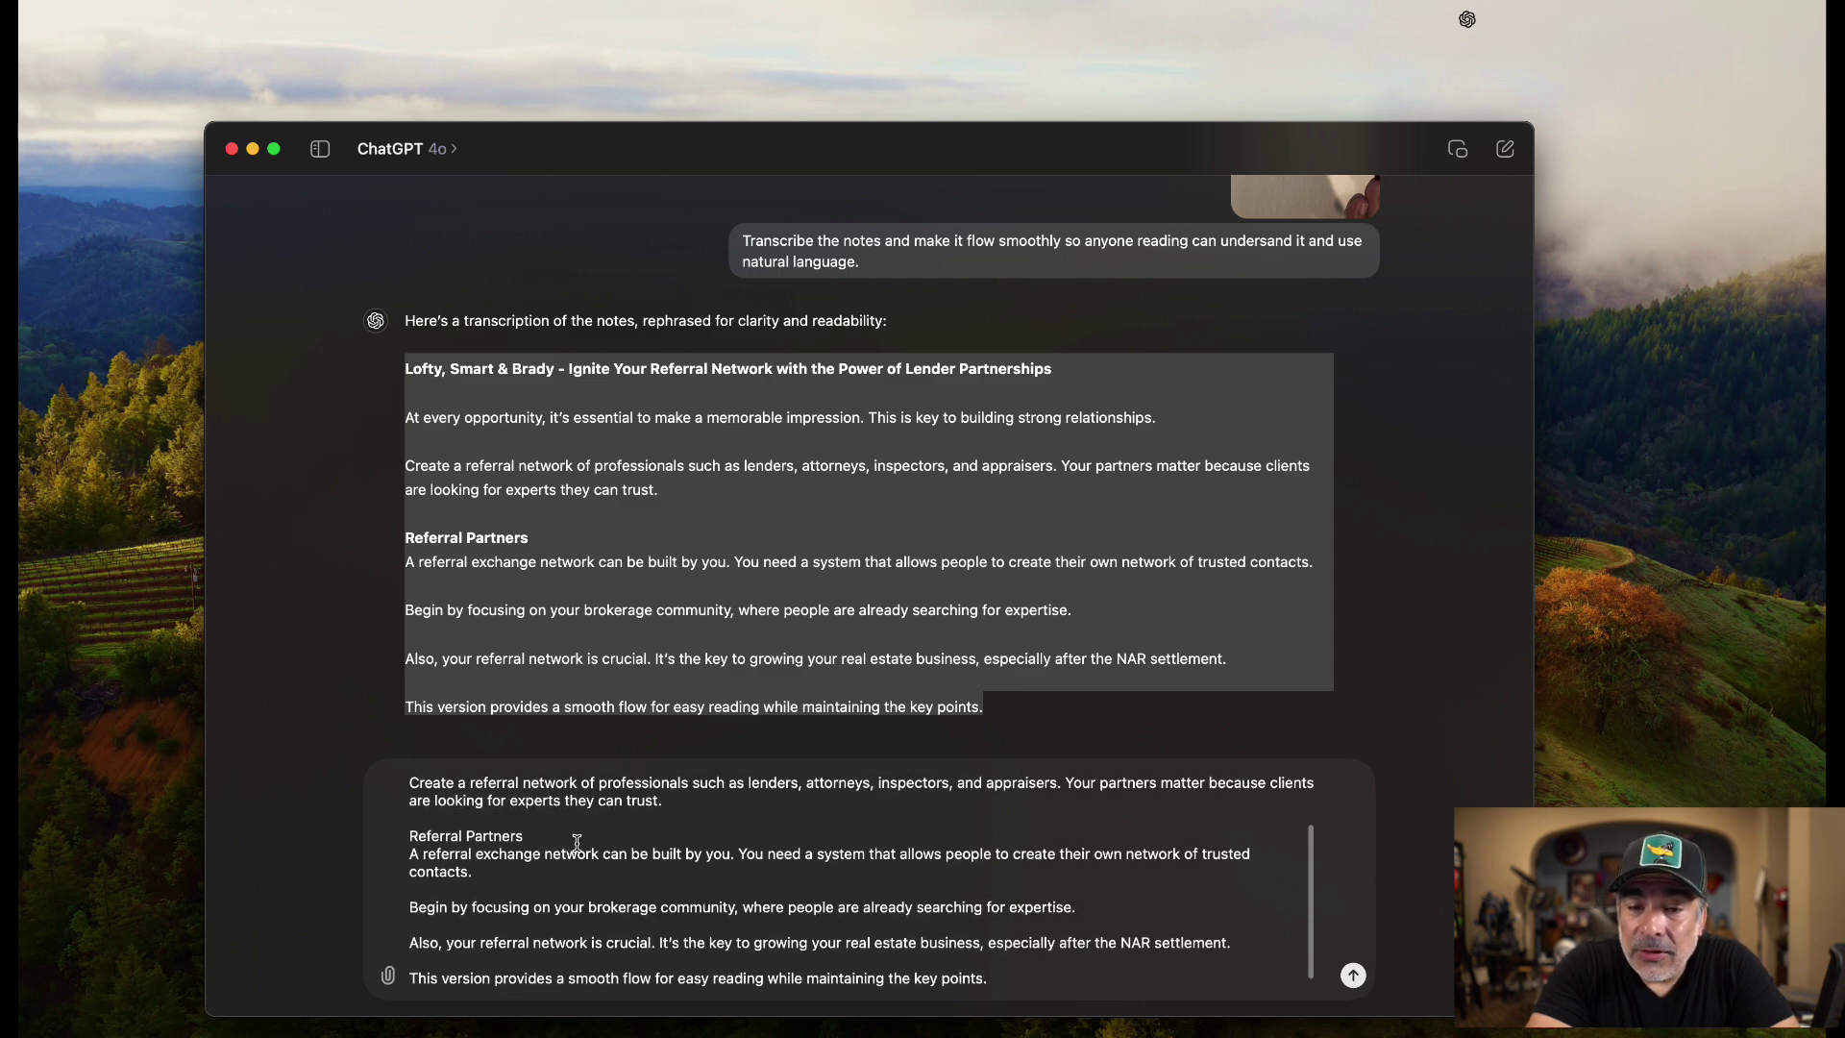
{"action": "scroll", "coordinate": [513, 848], "scroll_direction": "up", "scroll_amount": 1}
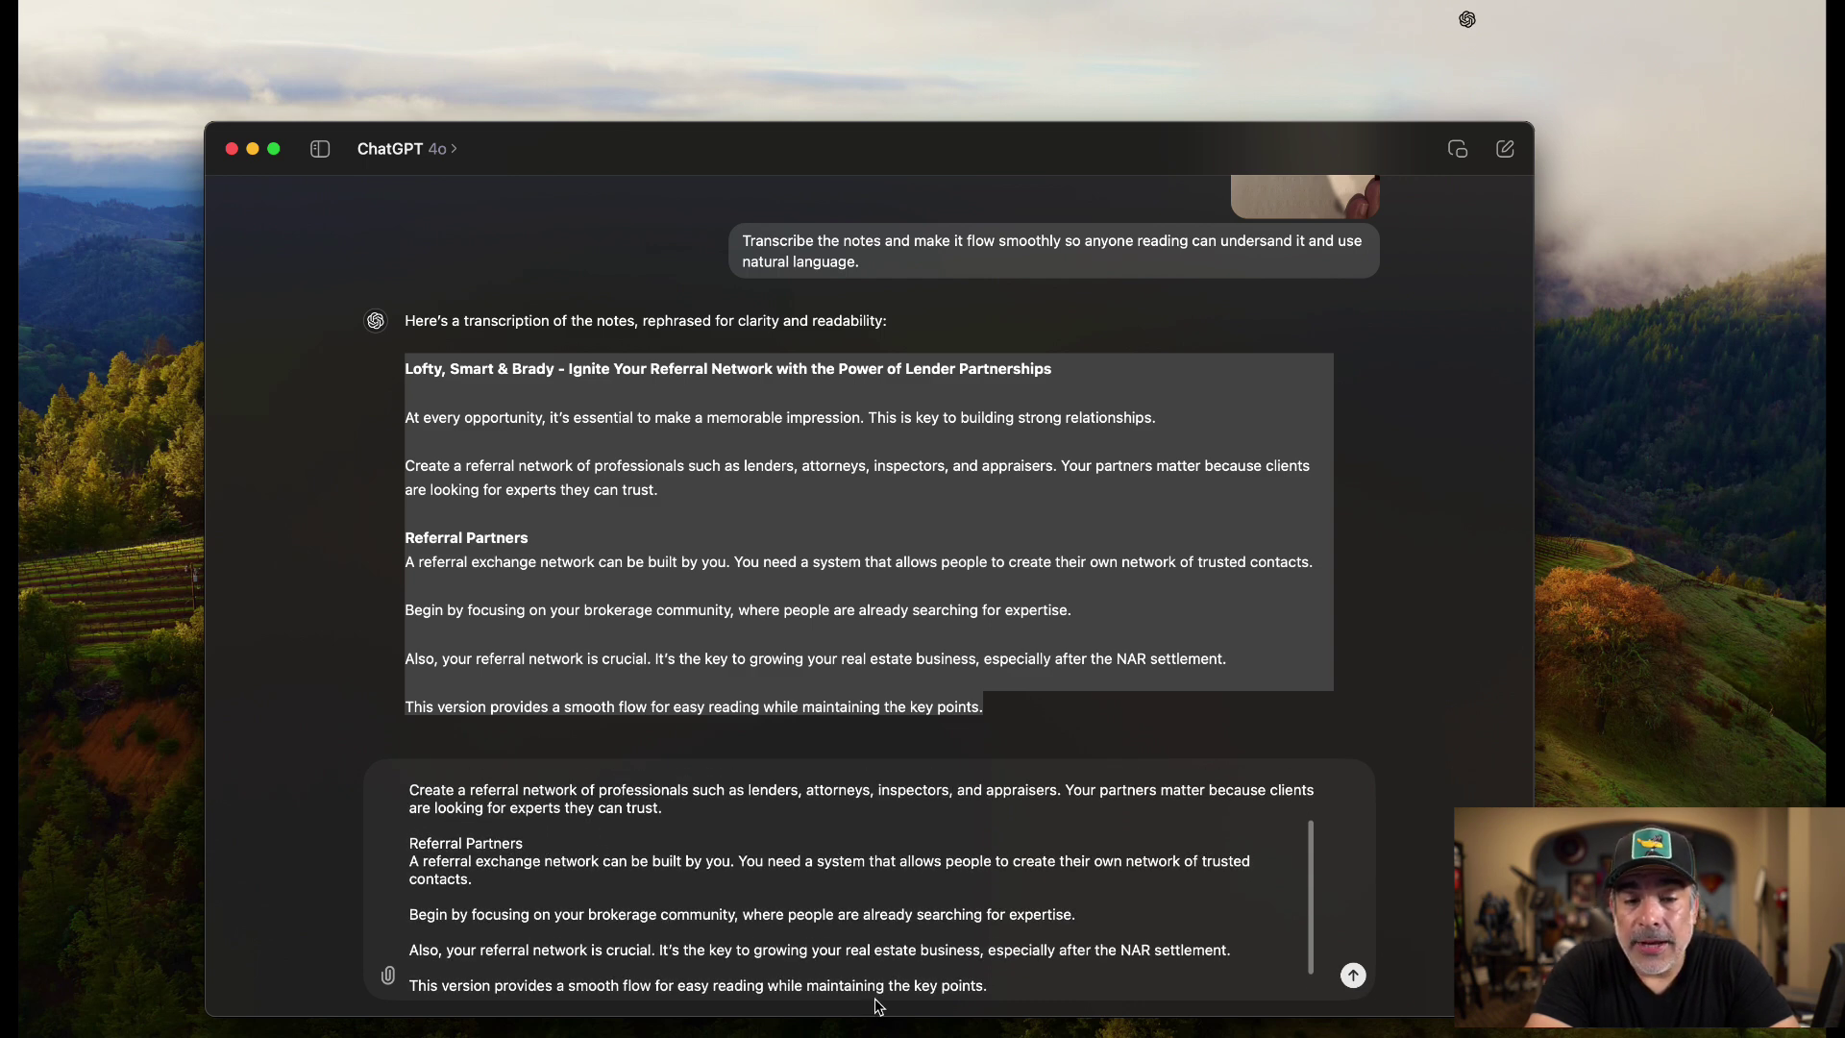
{"action": "scroll", "coordinate": [672, 884], "scroll_direction": "up", "scroll_amount": 2}
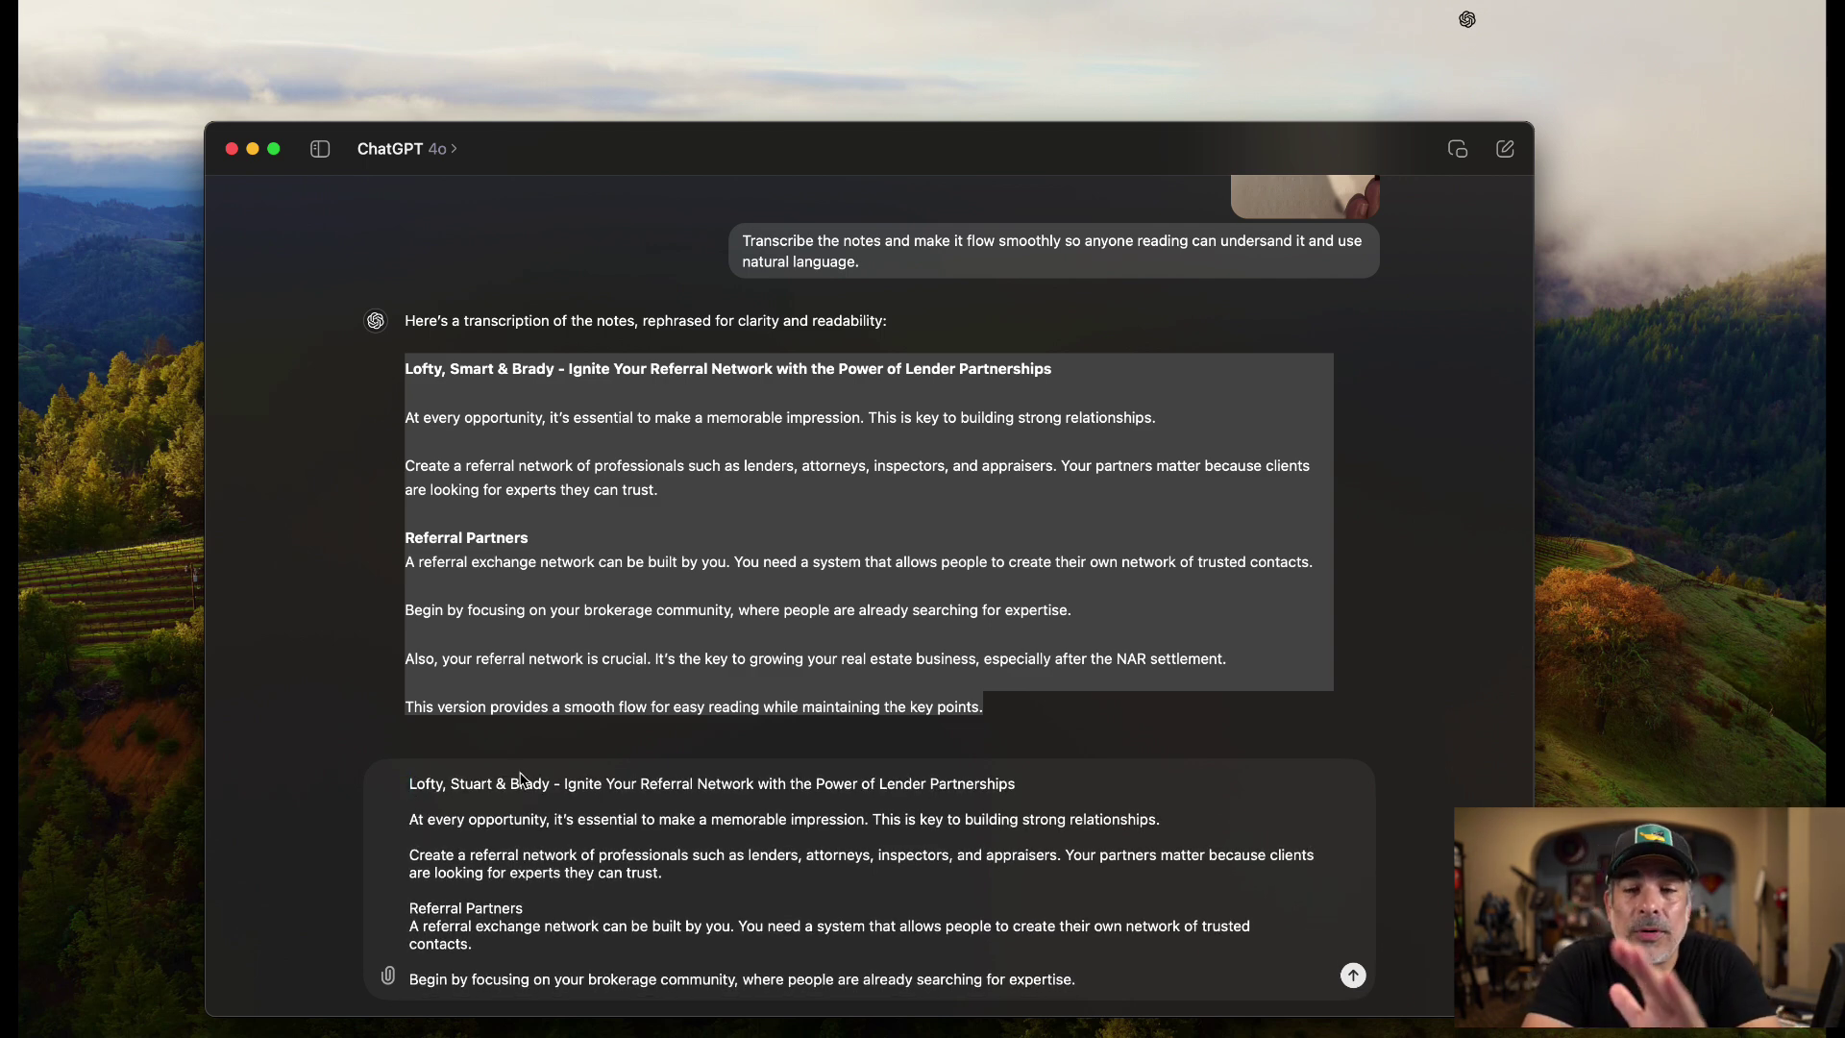
Send 'Based on these notes, what are some suggestions on how to proceed with this for my real estate business?'
{"action": "type", "text": "Based on these note"}
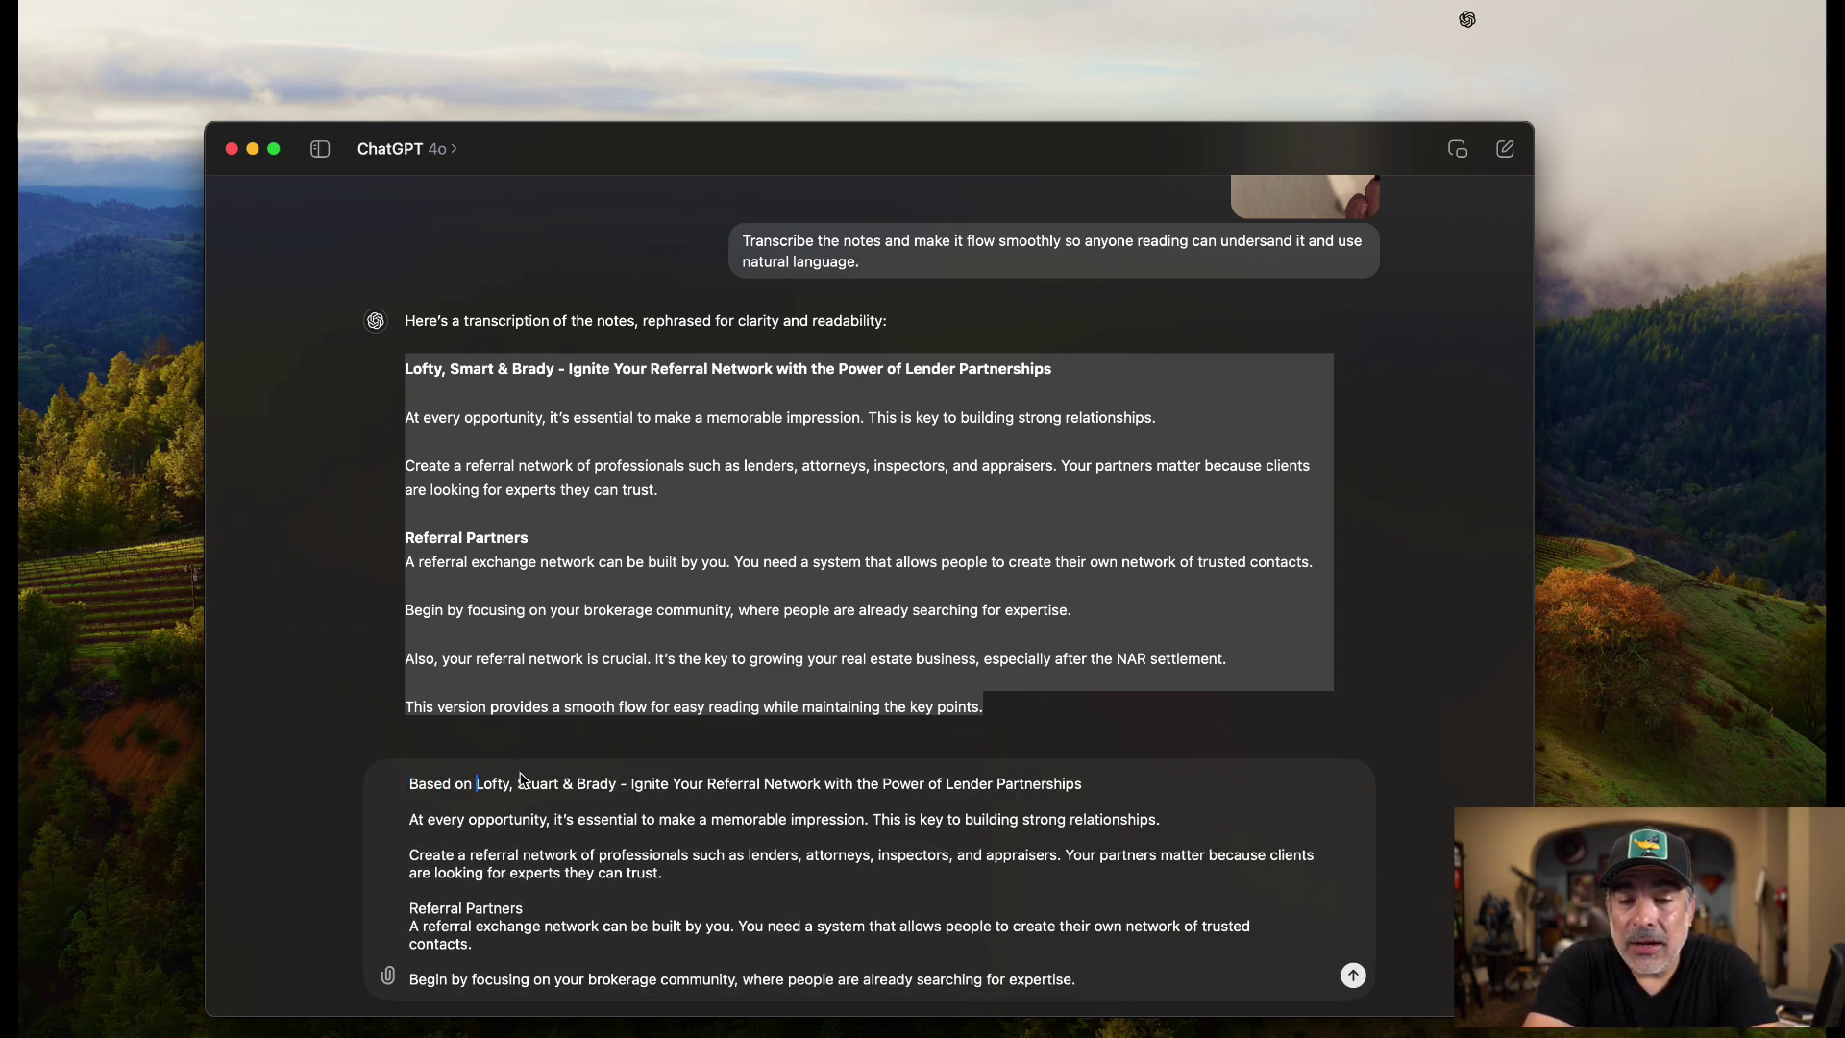
{"action": "type", "text": "s"}
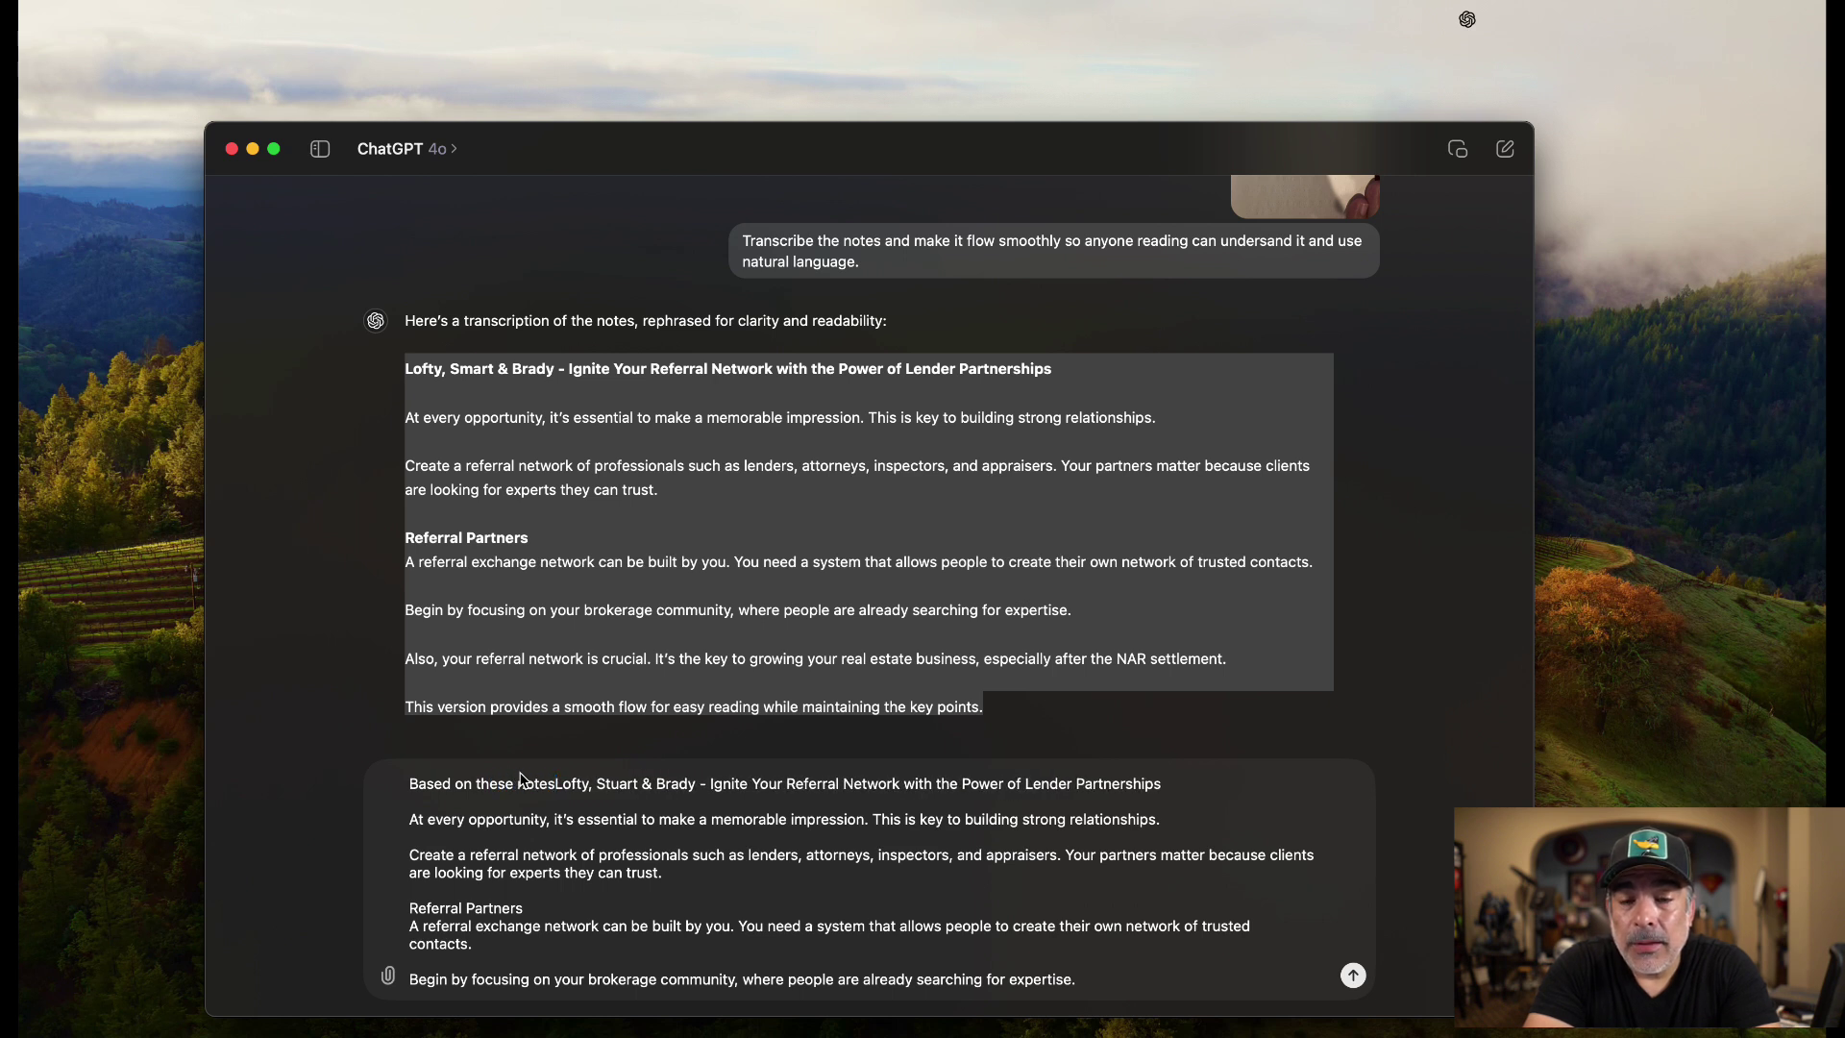
{"action": "type", "text": ", what are some suggestions"}
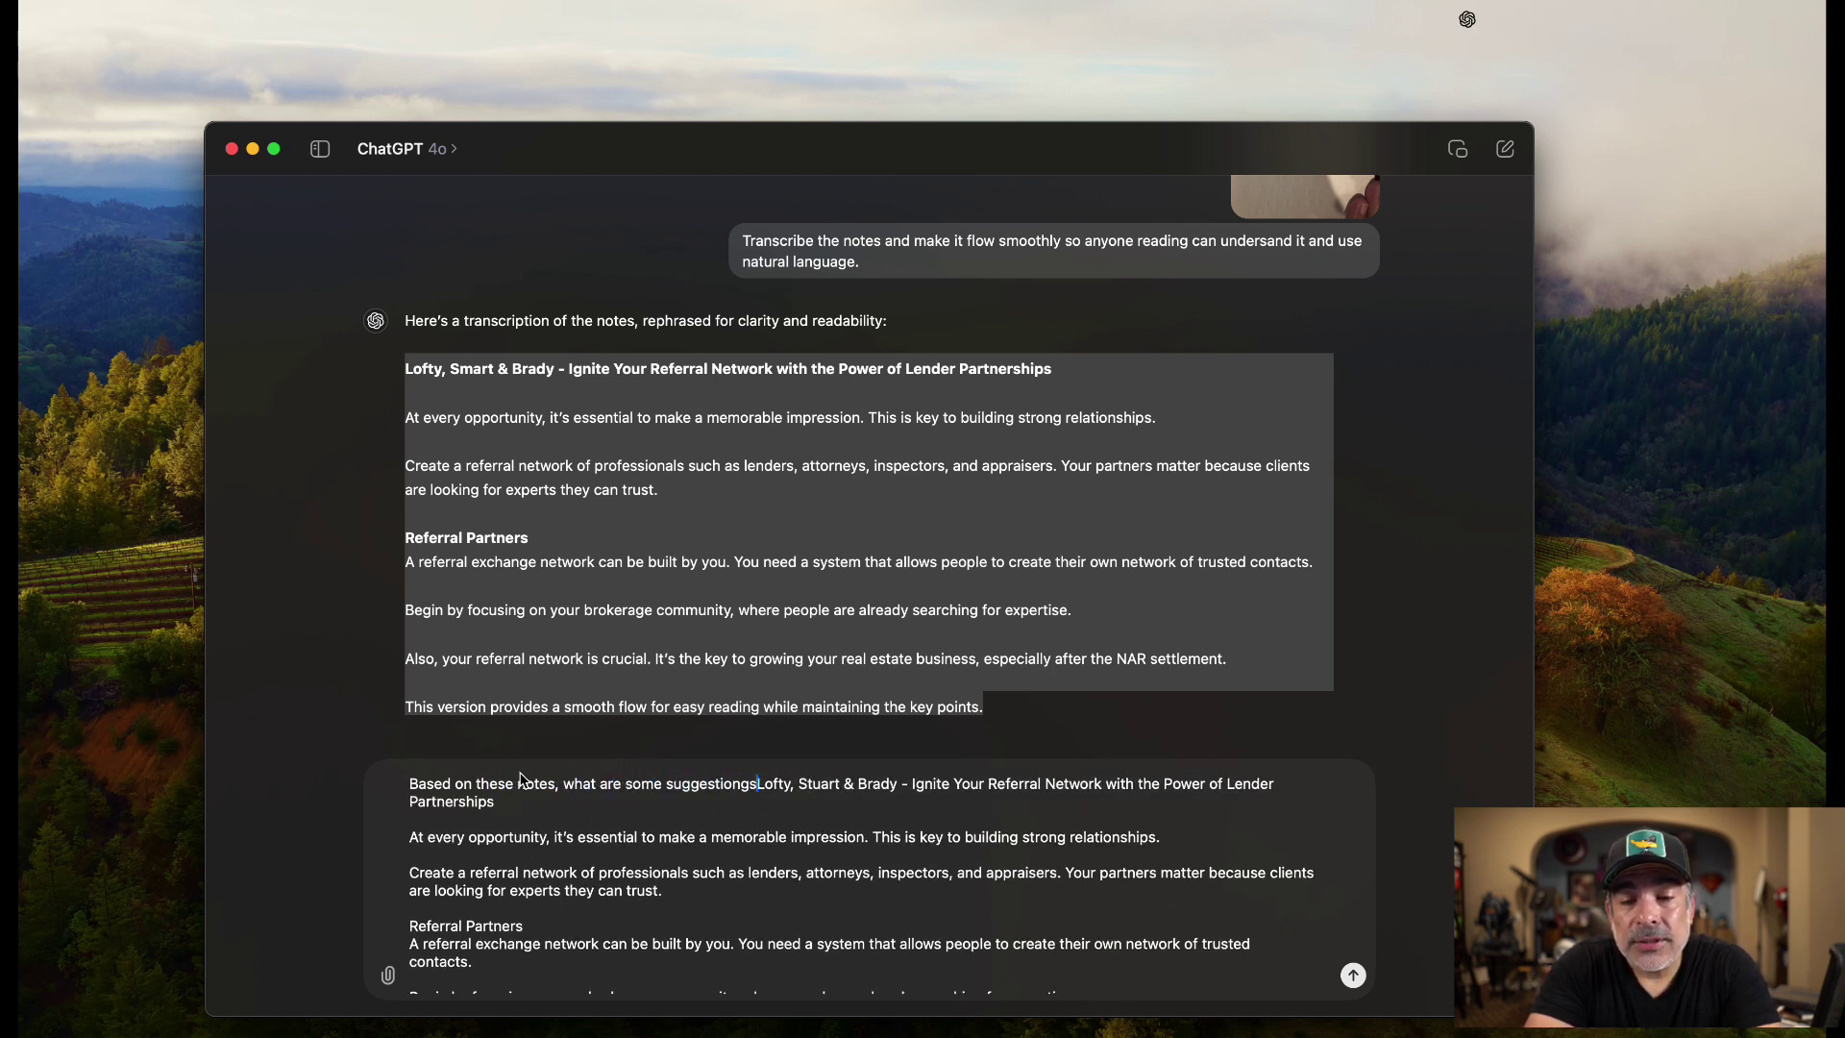
{"action": "type", "text": " on how to proceed with this for my real estate business."}
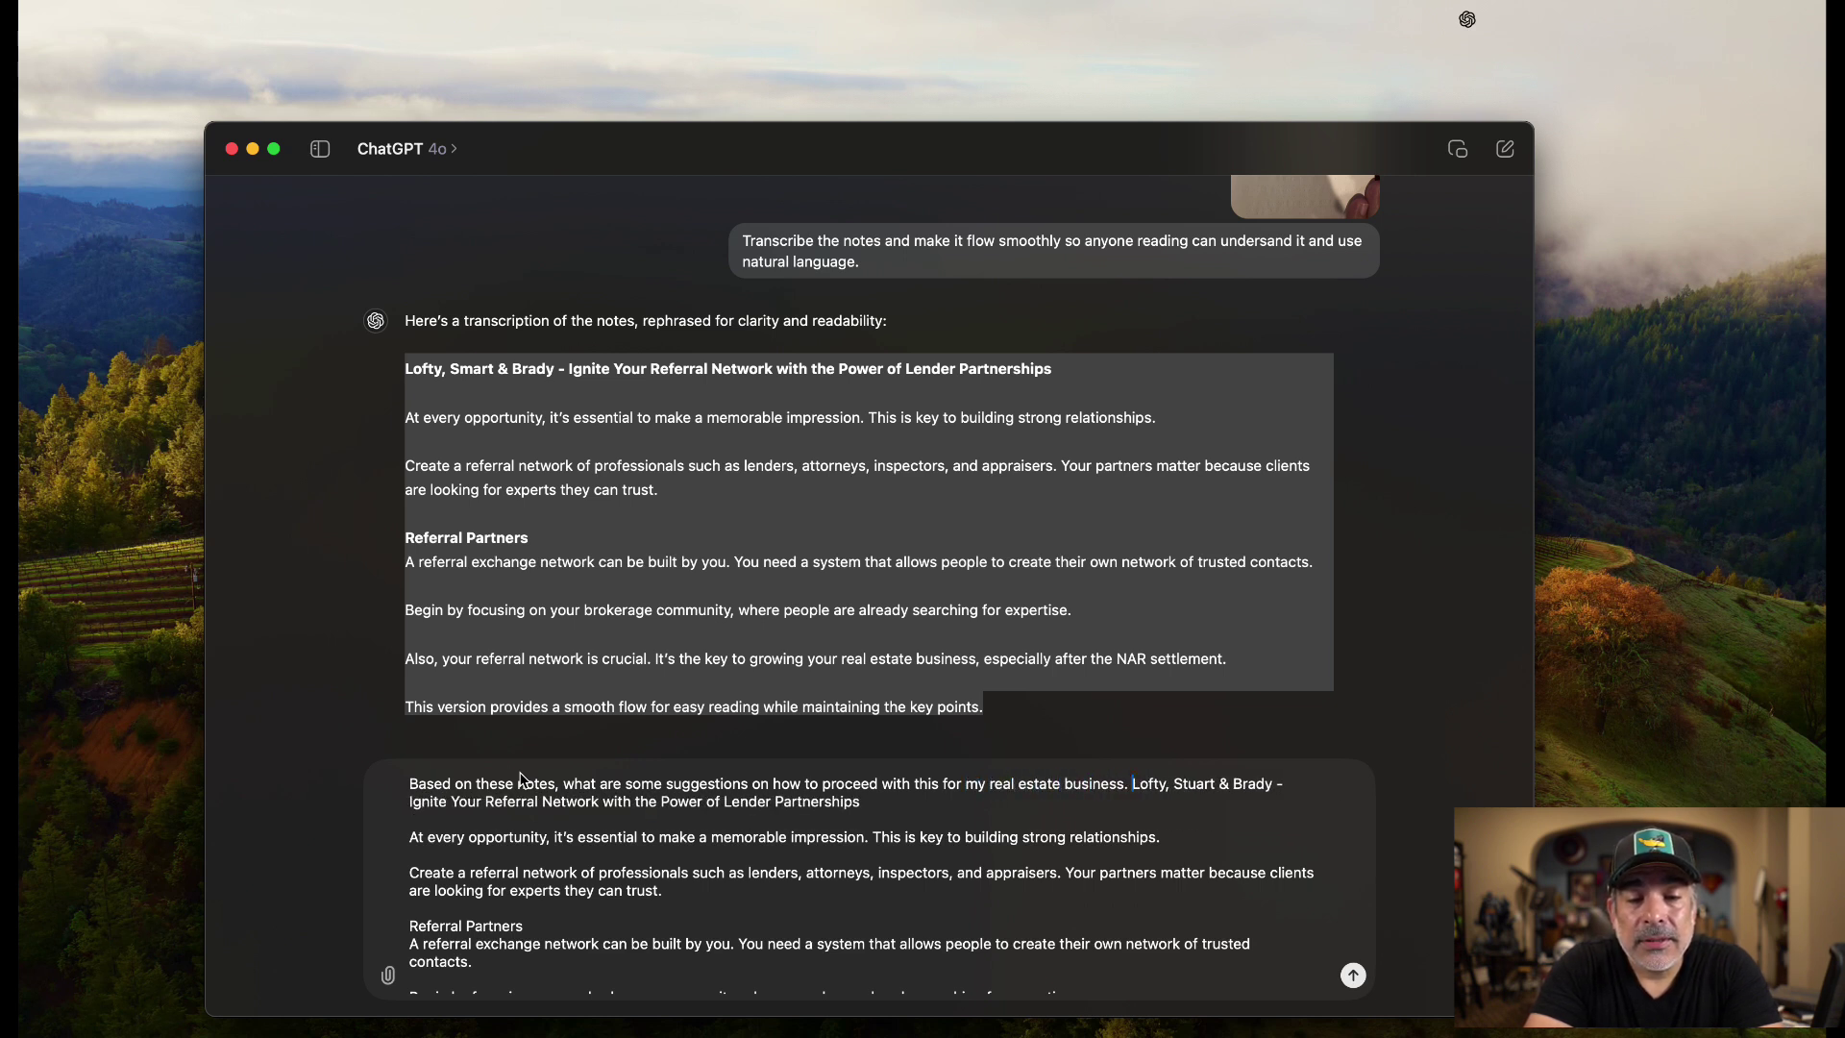
{"action": "key", "text": "BackSpace"}
{"action": "key", "text": "BackSpace"}
{"action": "type", "text": "?"}
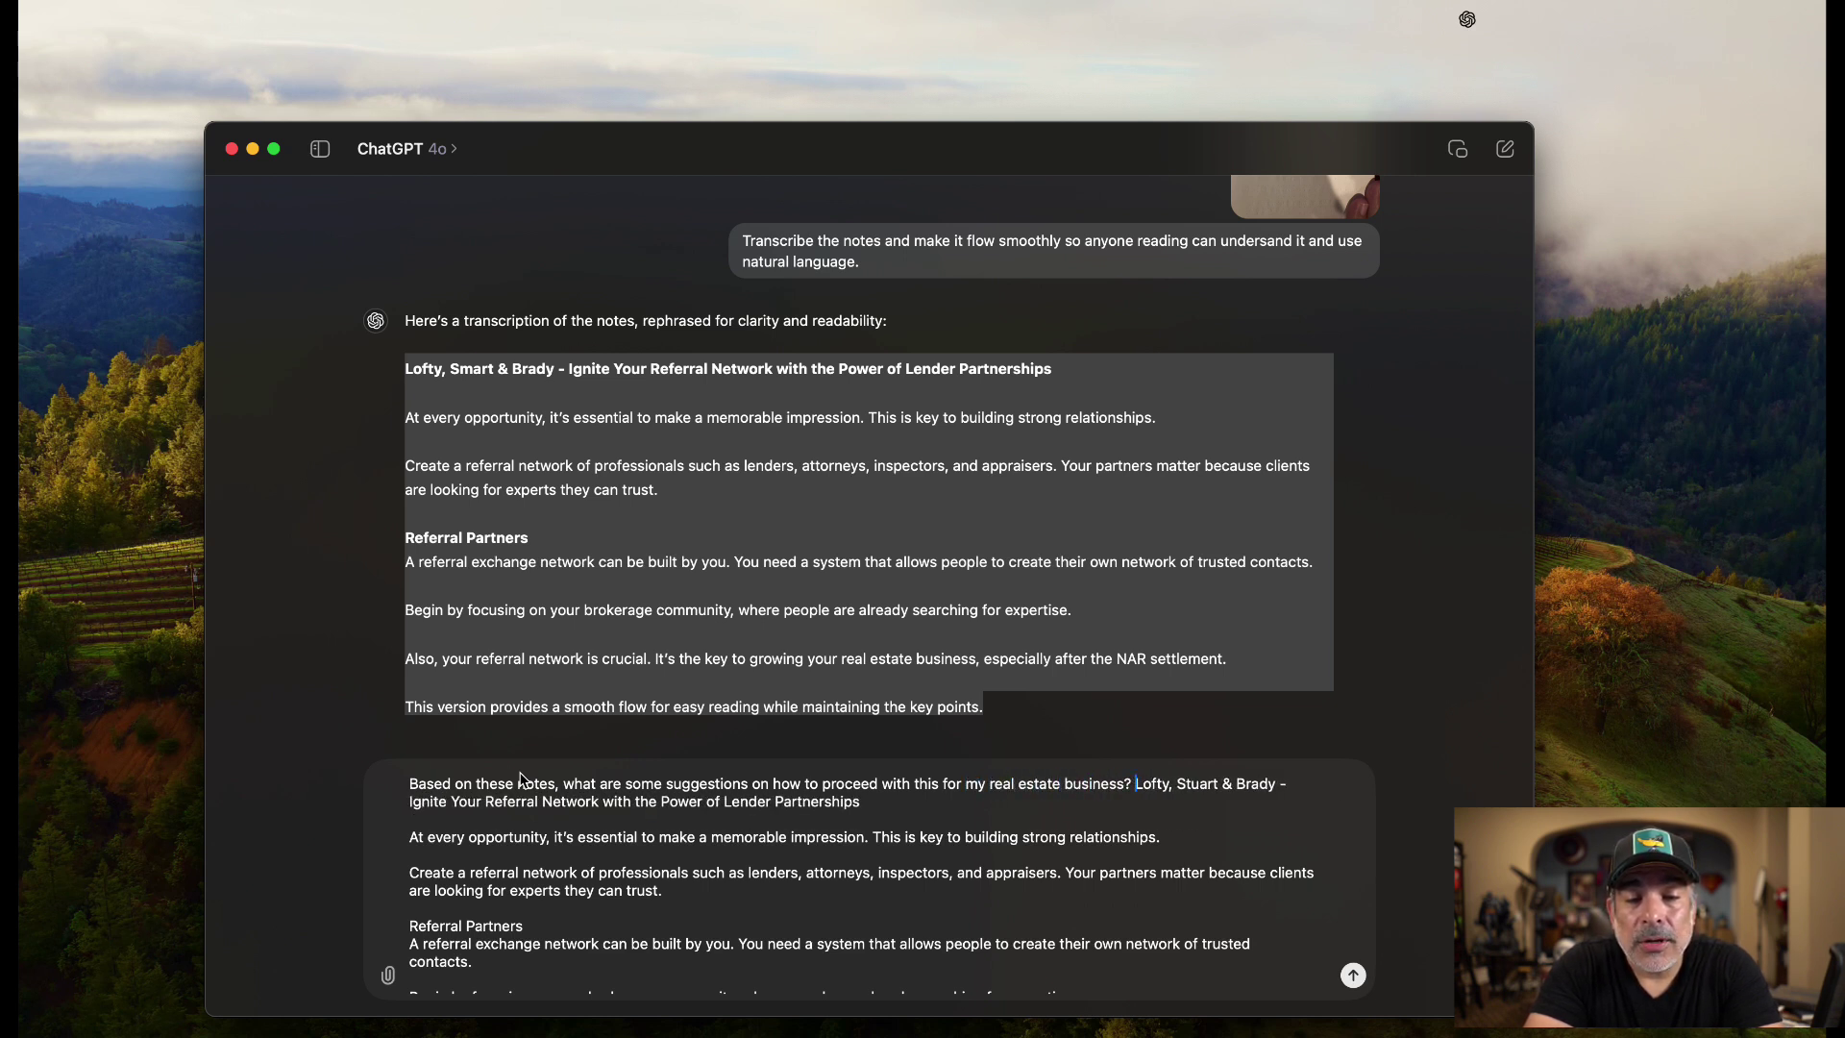
{"action": "key", "text": "Return"}
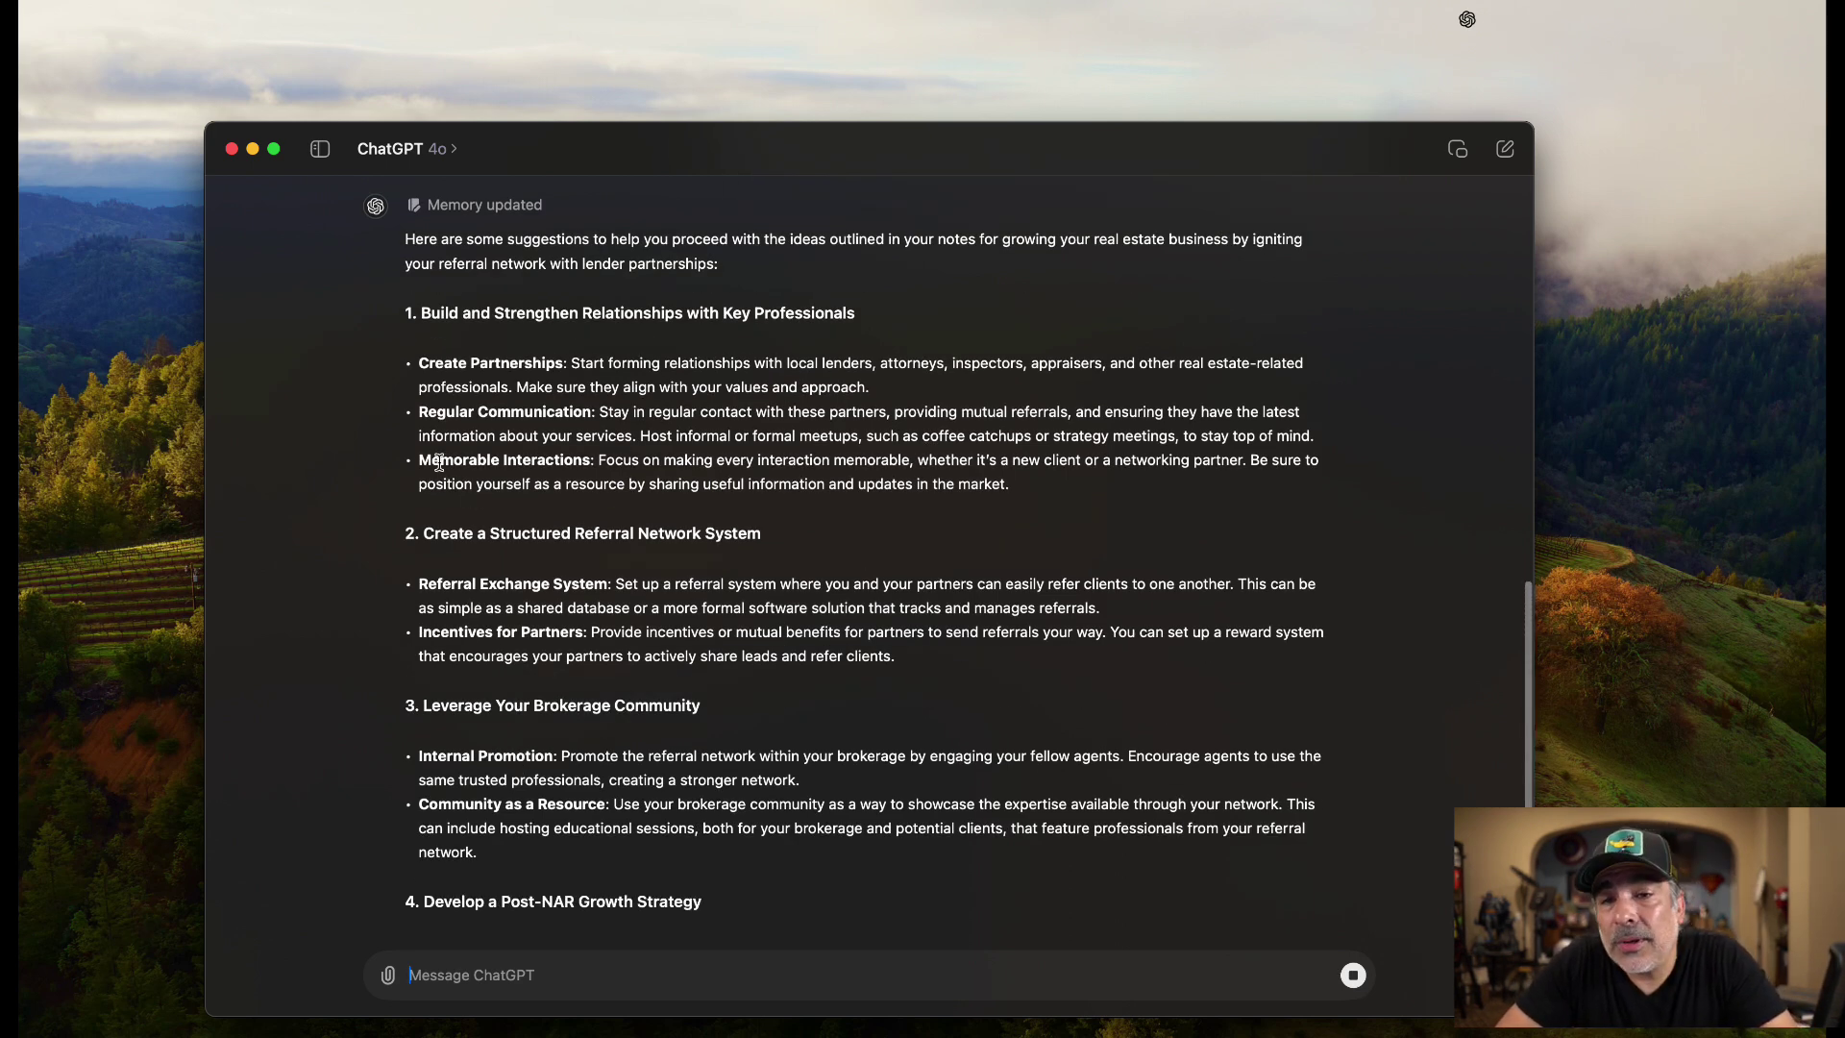
{"action": "scroll", "coordinate": [672, 527], "scroll_direction": "up", "scroll_amount": 5}
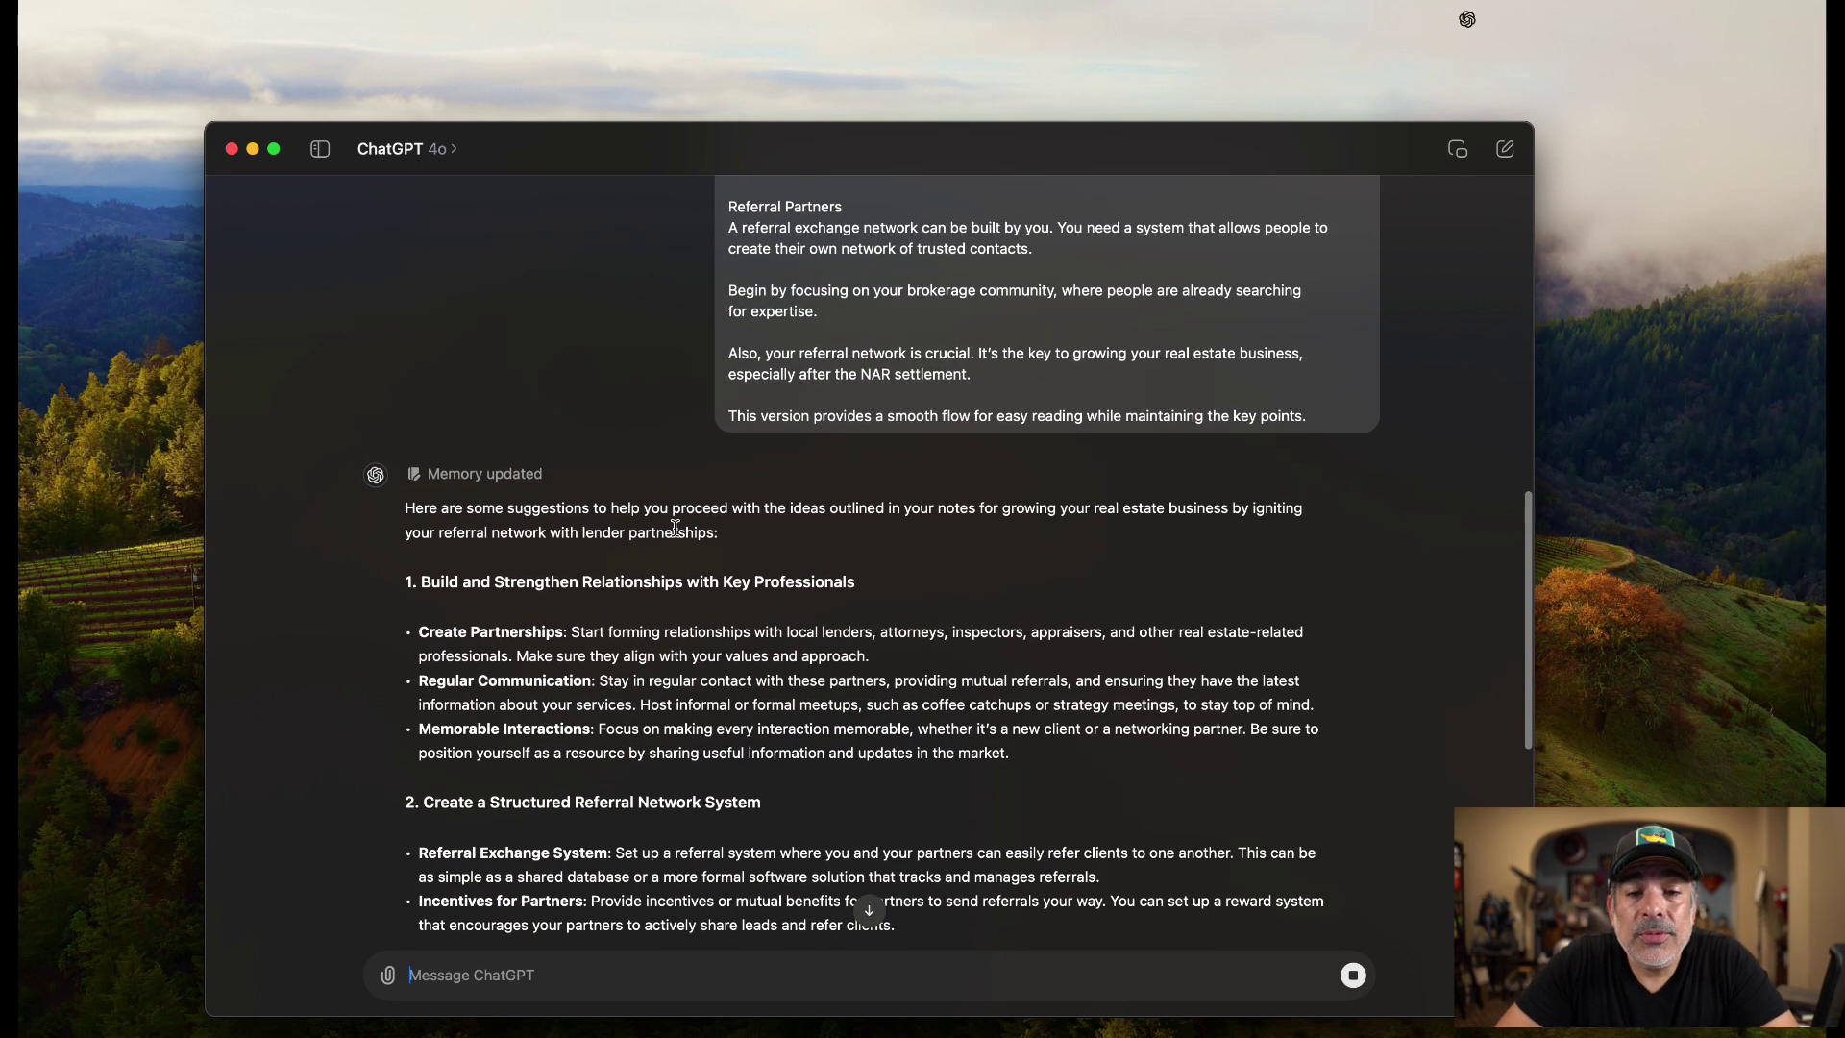
{"action": "scroll", "coordinate": [634, 552], "scroll_direction": "down", "scroll_amount": 1}
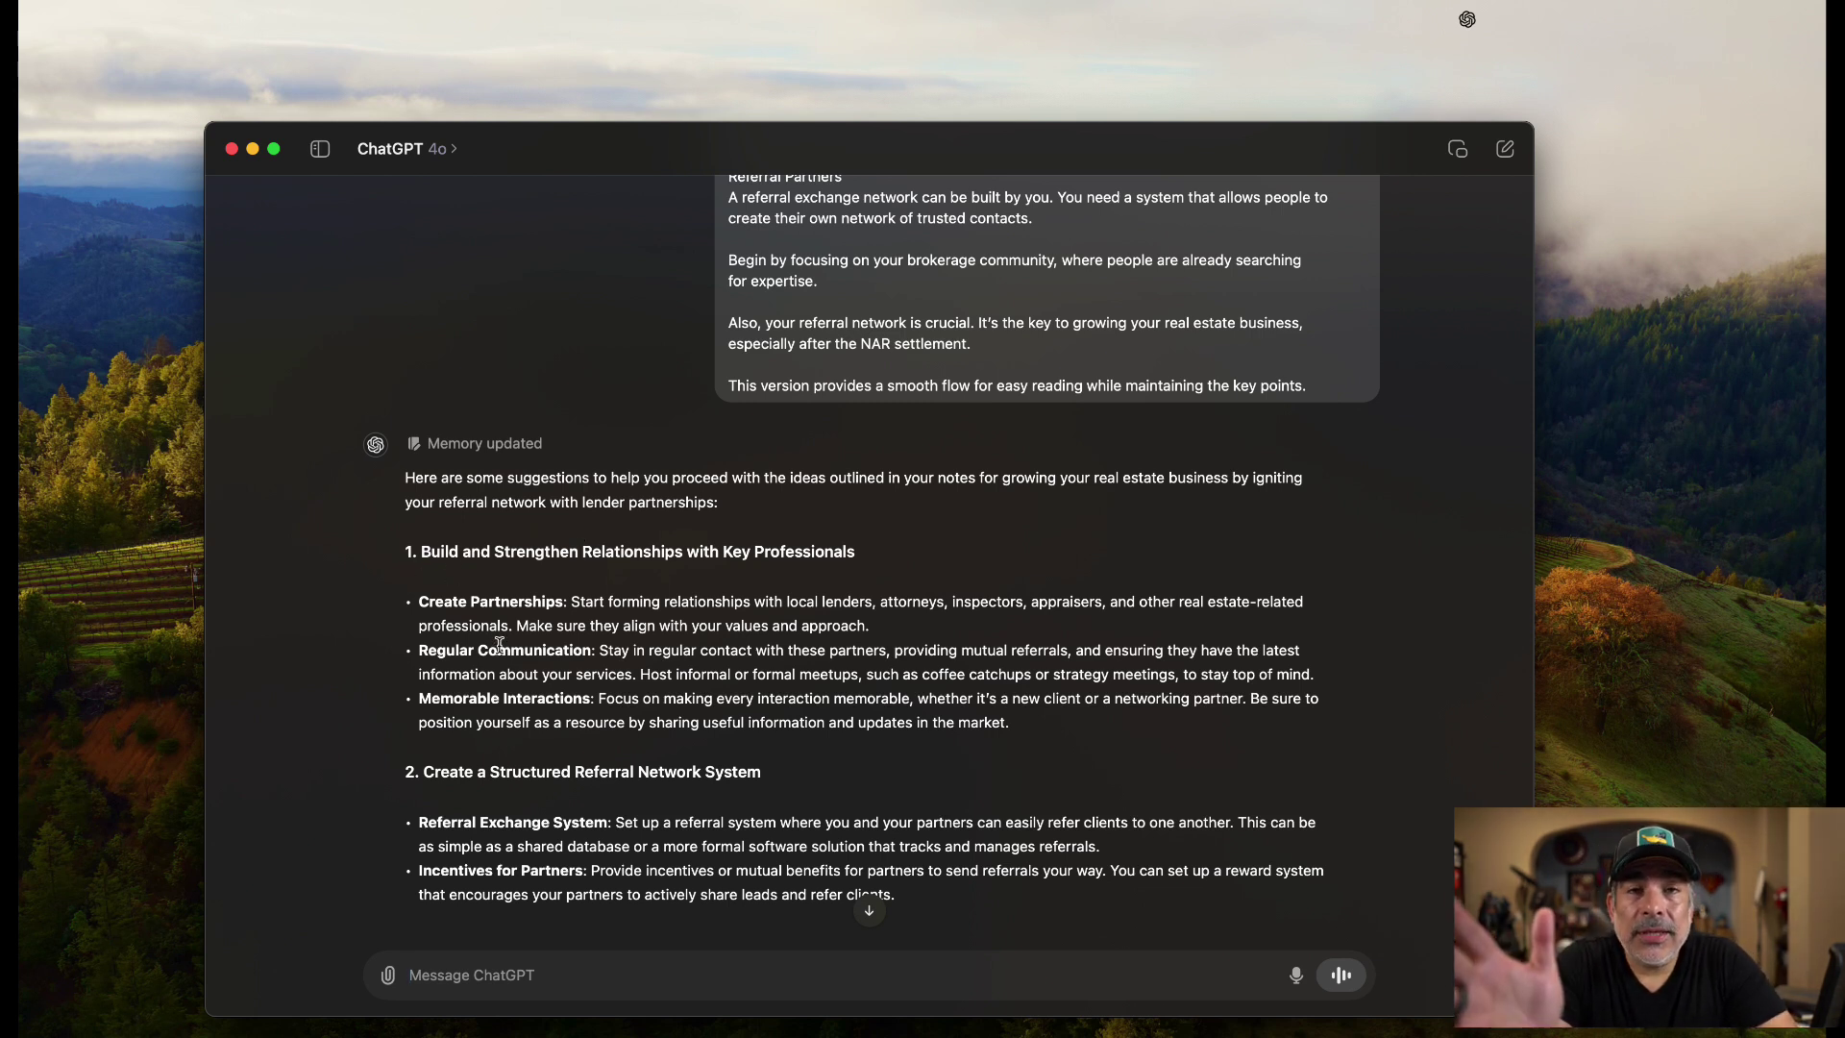
{"action": "scroll", "coordinate": [485, 634], "scroll_direction": "down", "scroll_amount": 2}
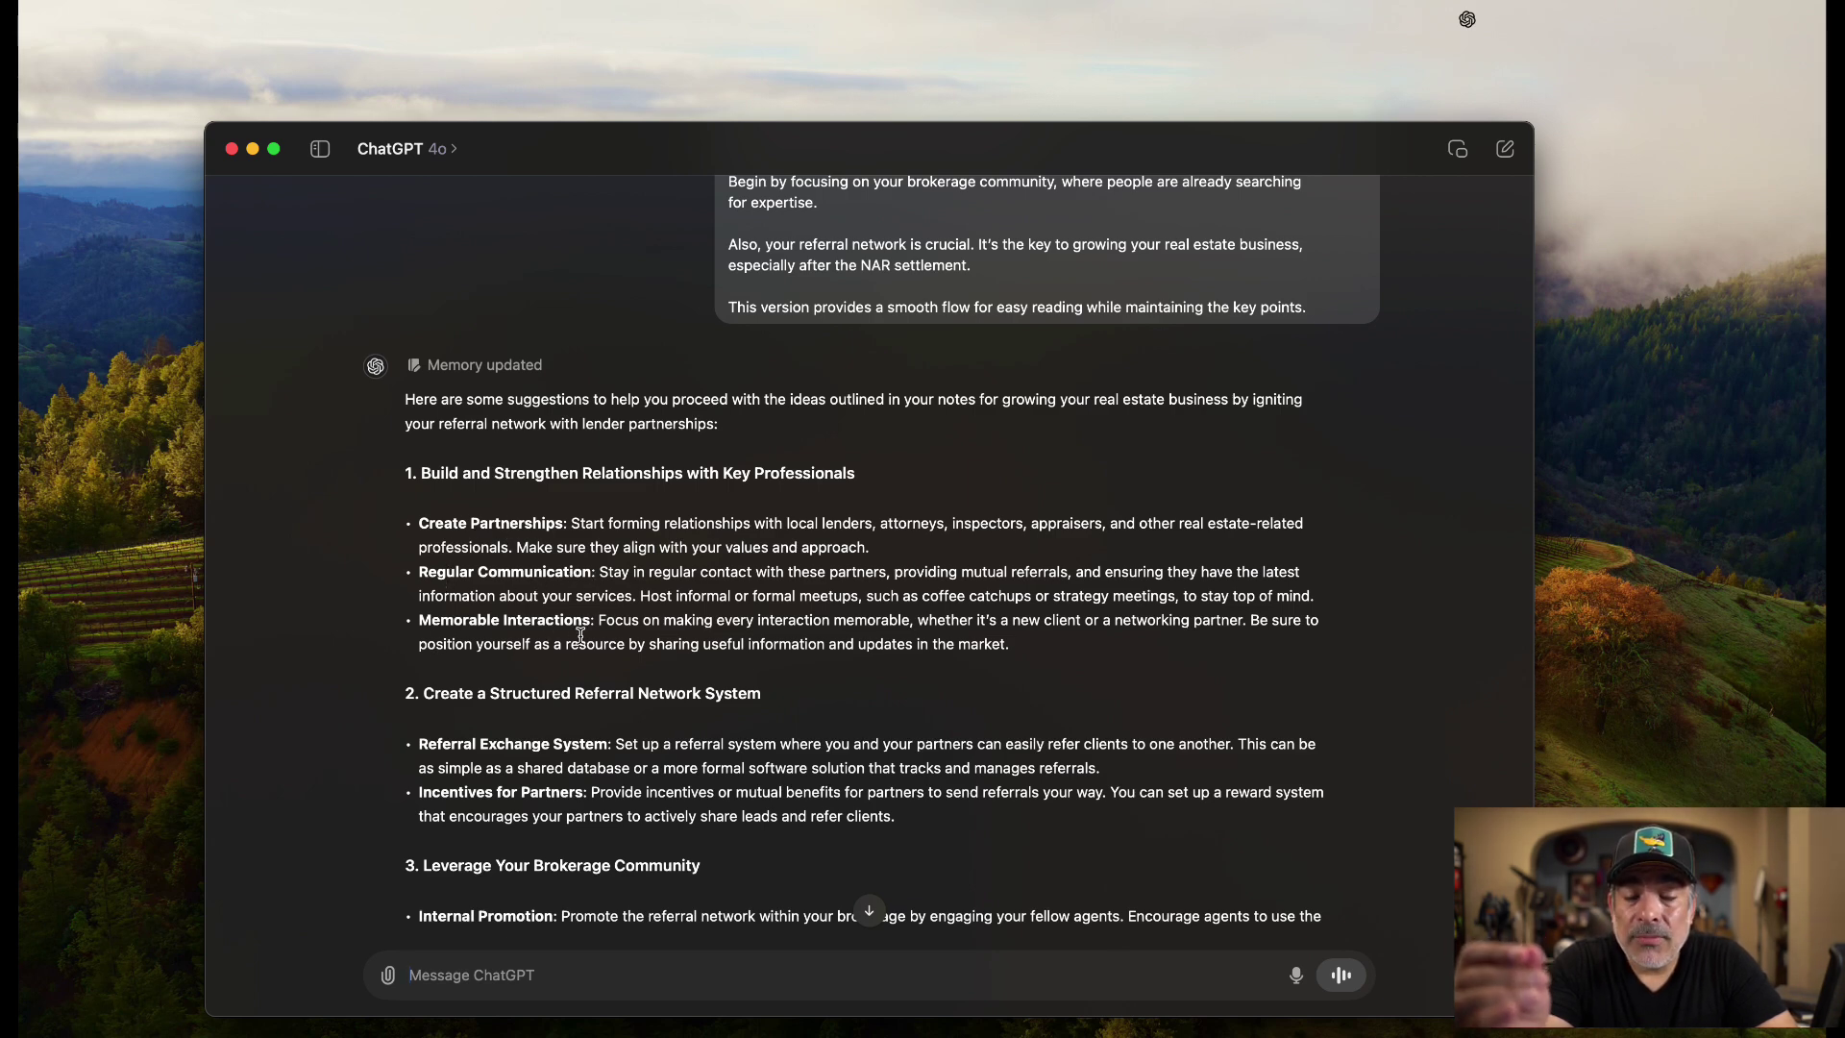
{"action": "scroll", "coordinate": [641, 608], "scroll_direction": "down", "scroll_amount": 2}
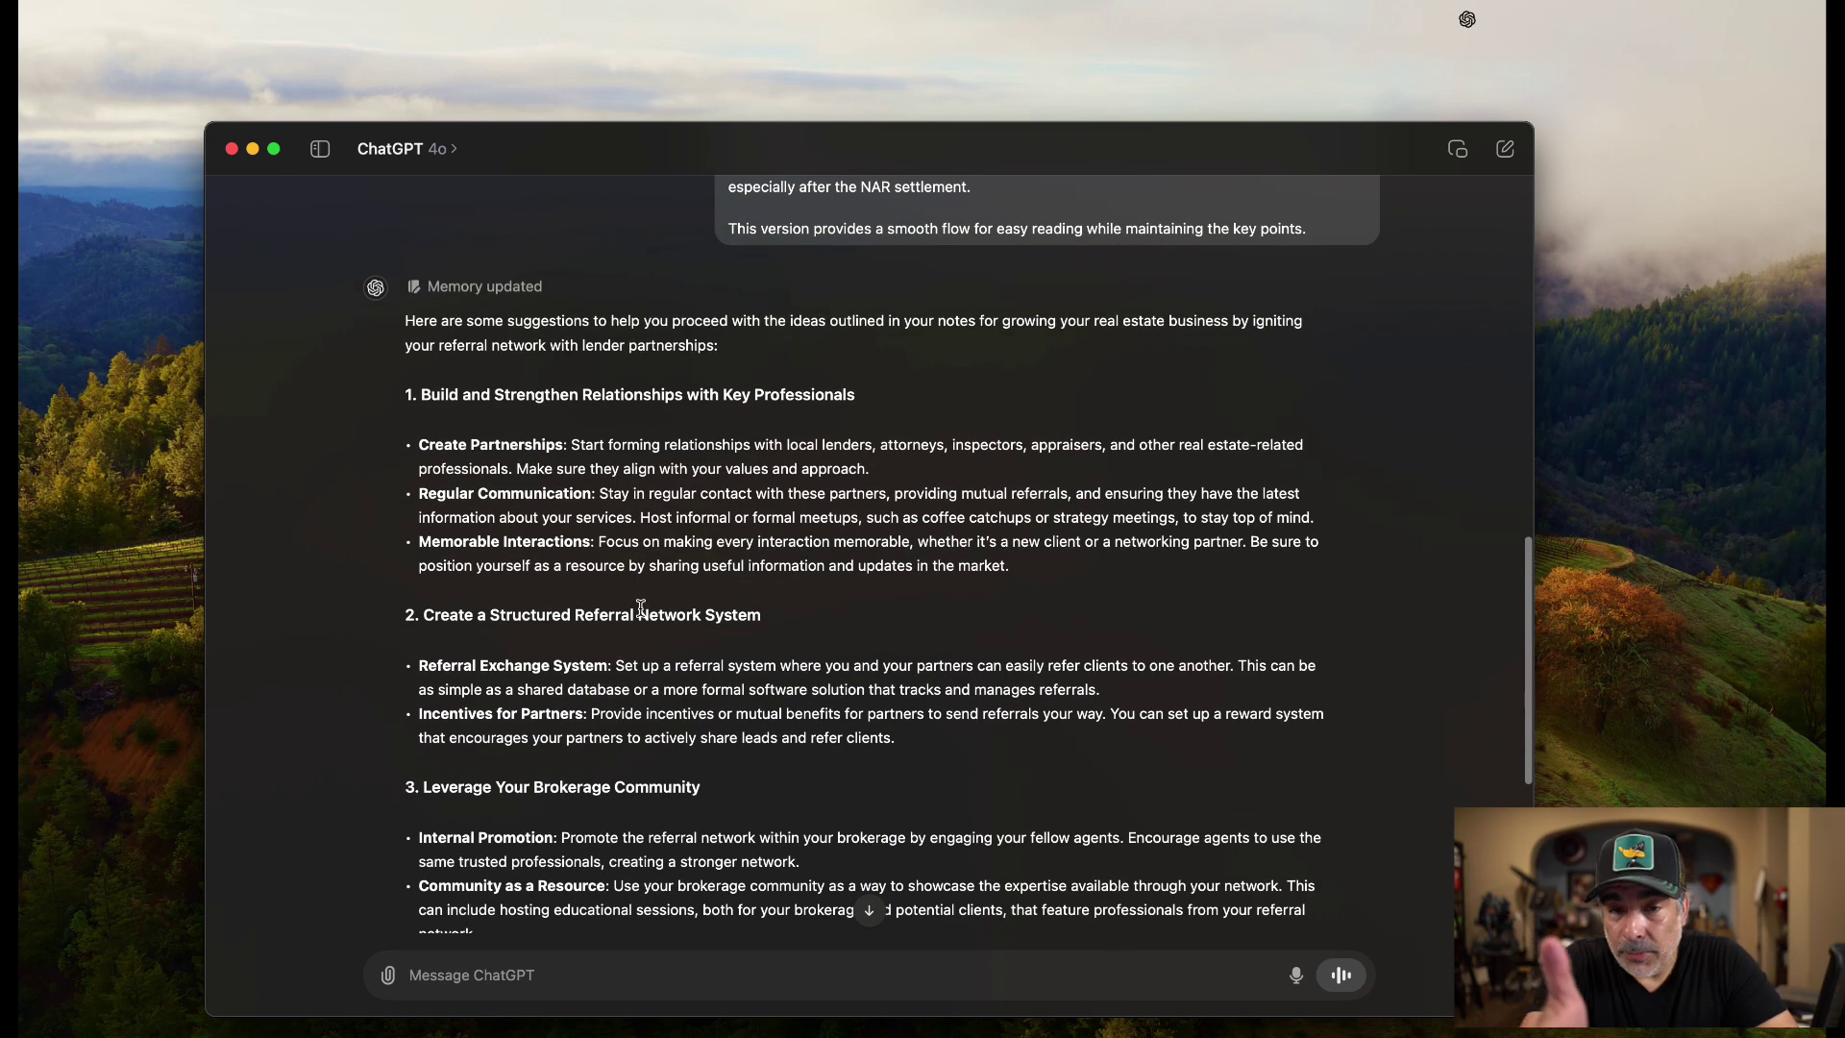
{"action": "scroll", "coordinate": [641, 608], "scroll_direction": "down", "scroll_amount": 4}
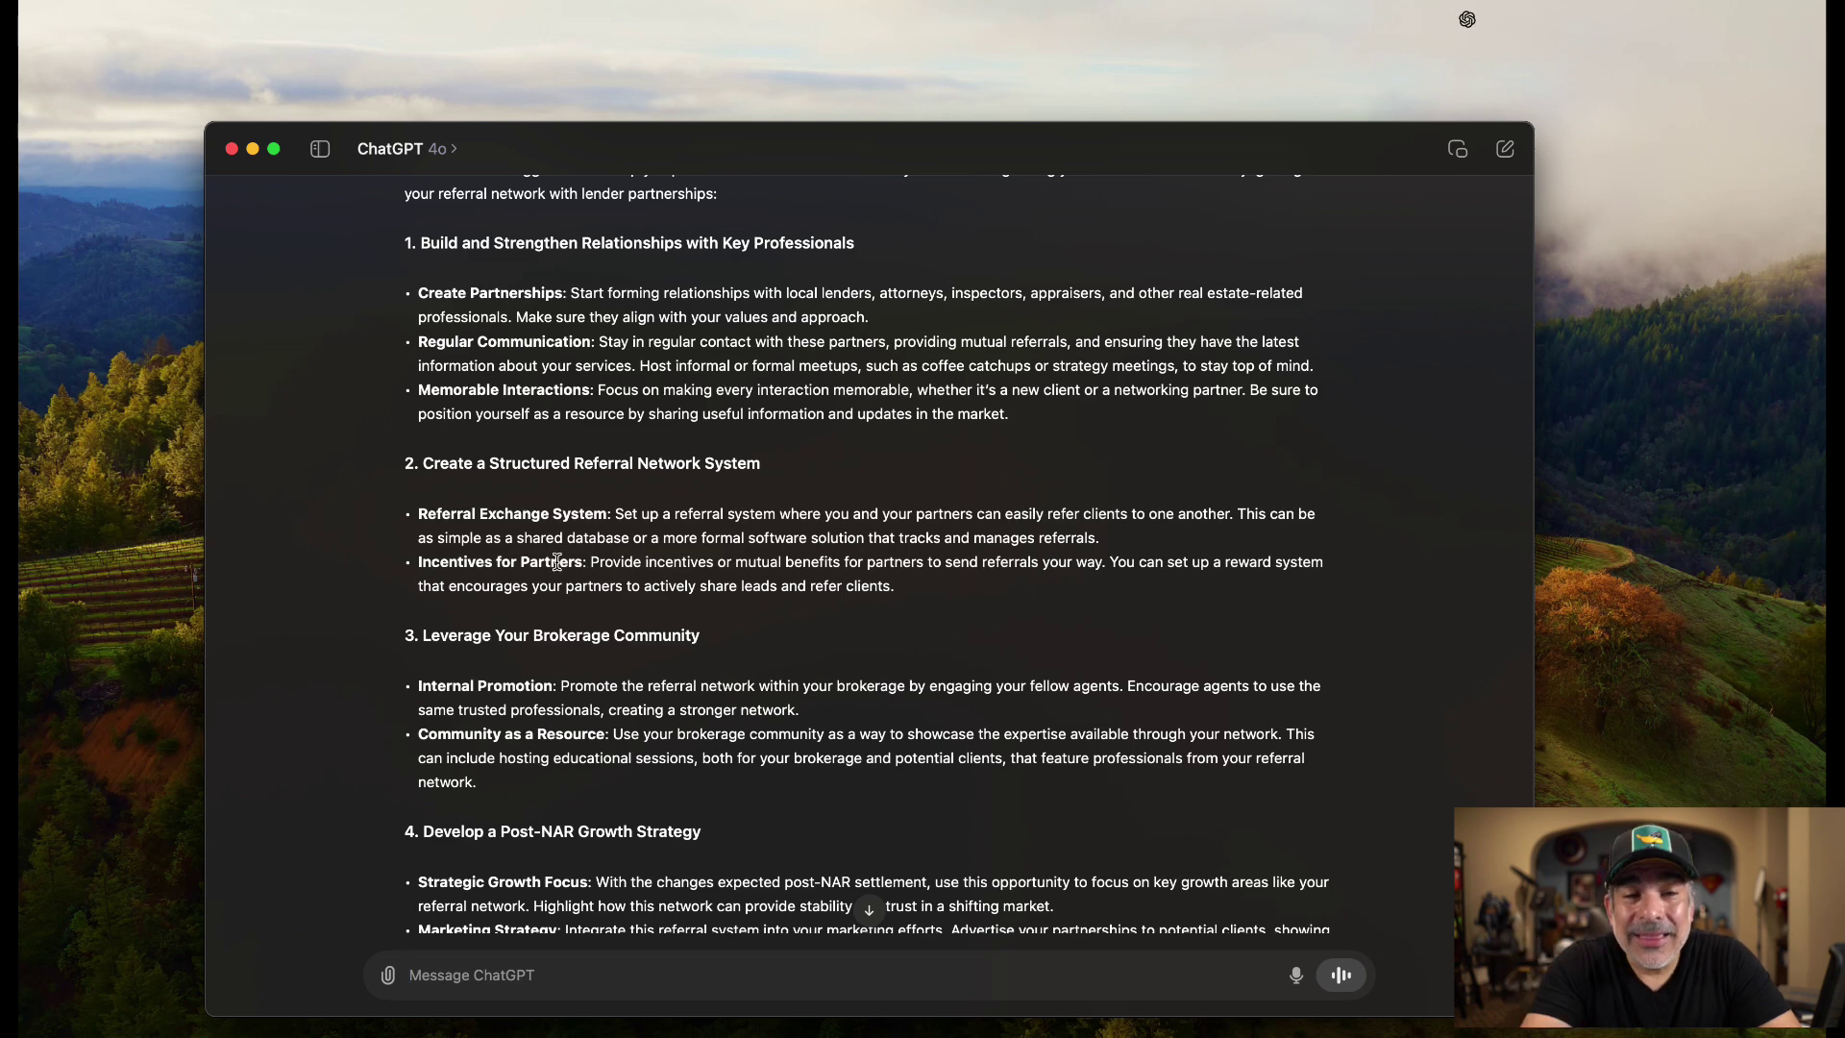
{"action": "scroll", "coordinate": [588, 541], "scroll_direction": "down", "scroll_amount": 3}
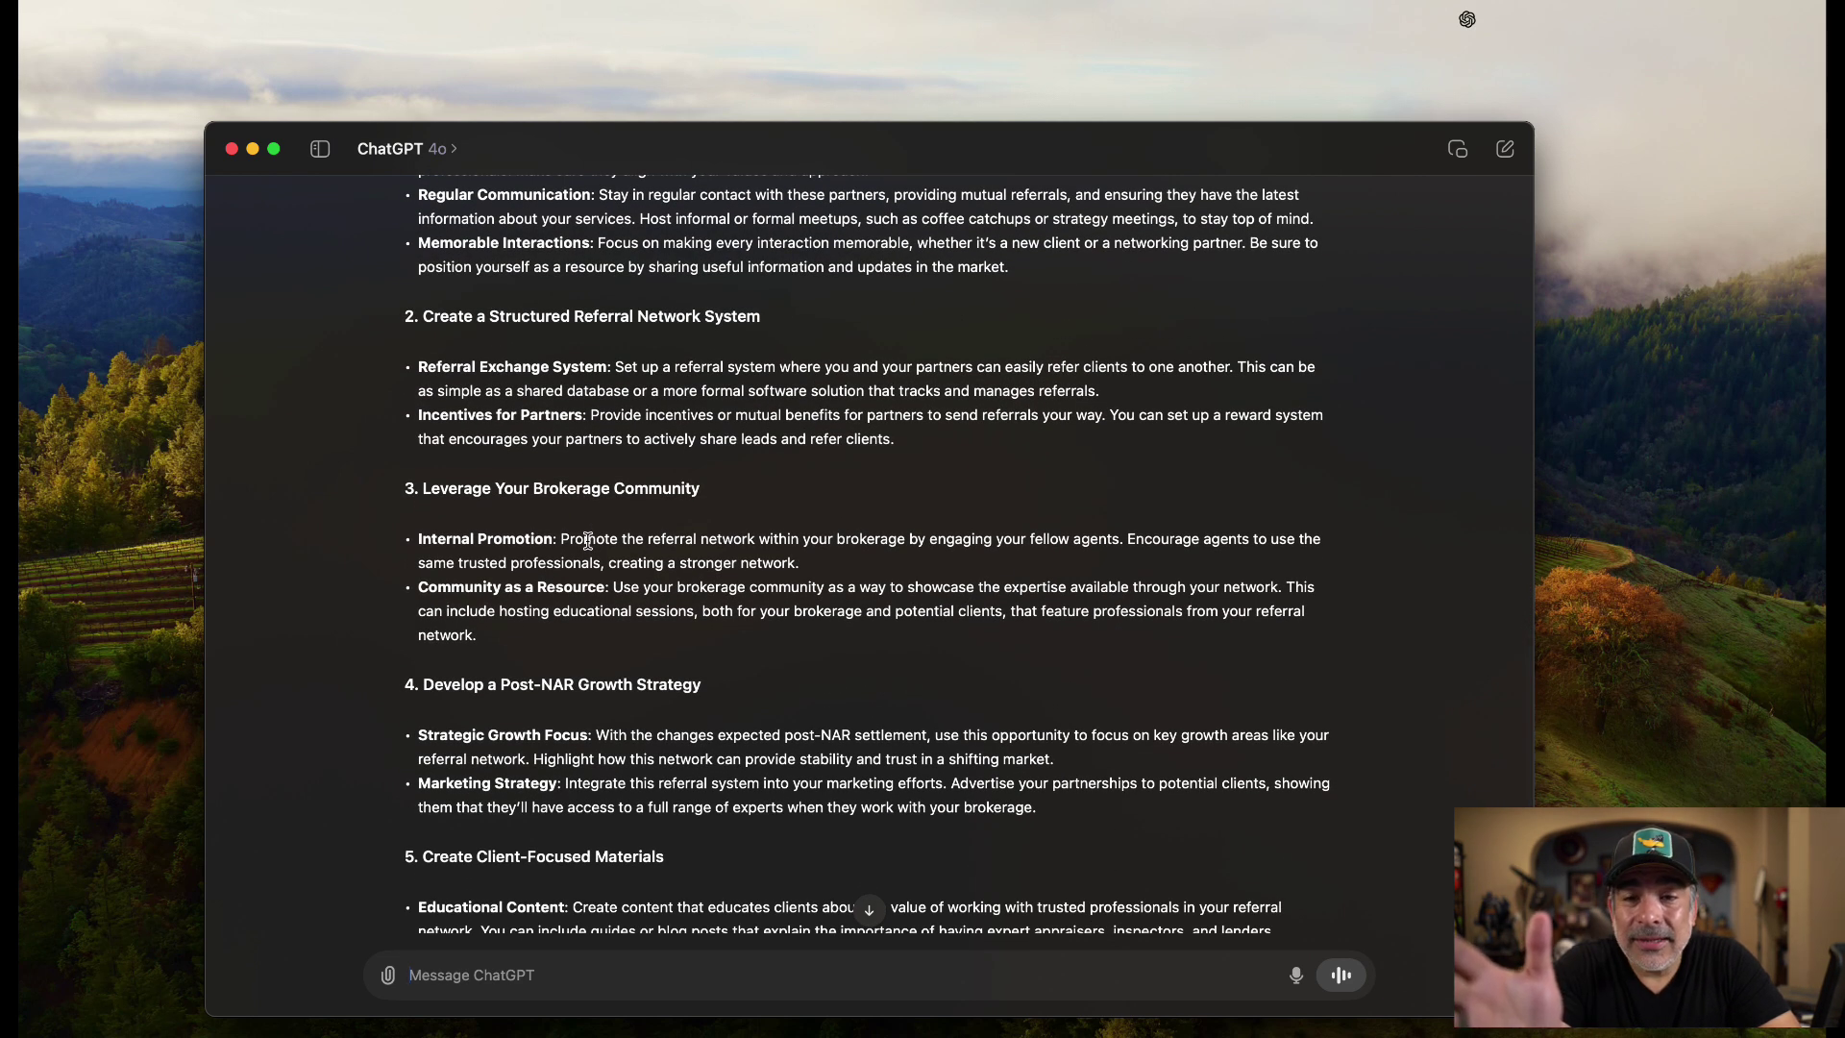
{"action": "scroll", "coordinate": [588, 541], "scroll_direction": "down", "scroll_amount": 2}
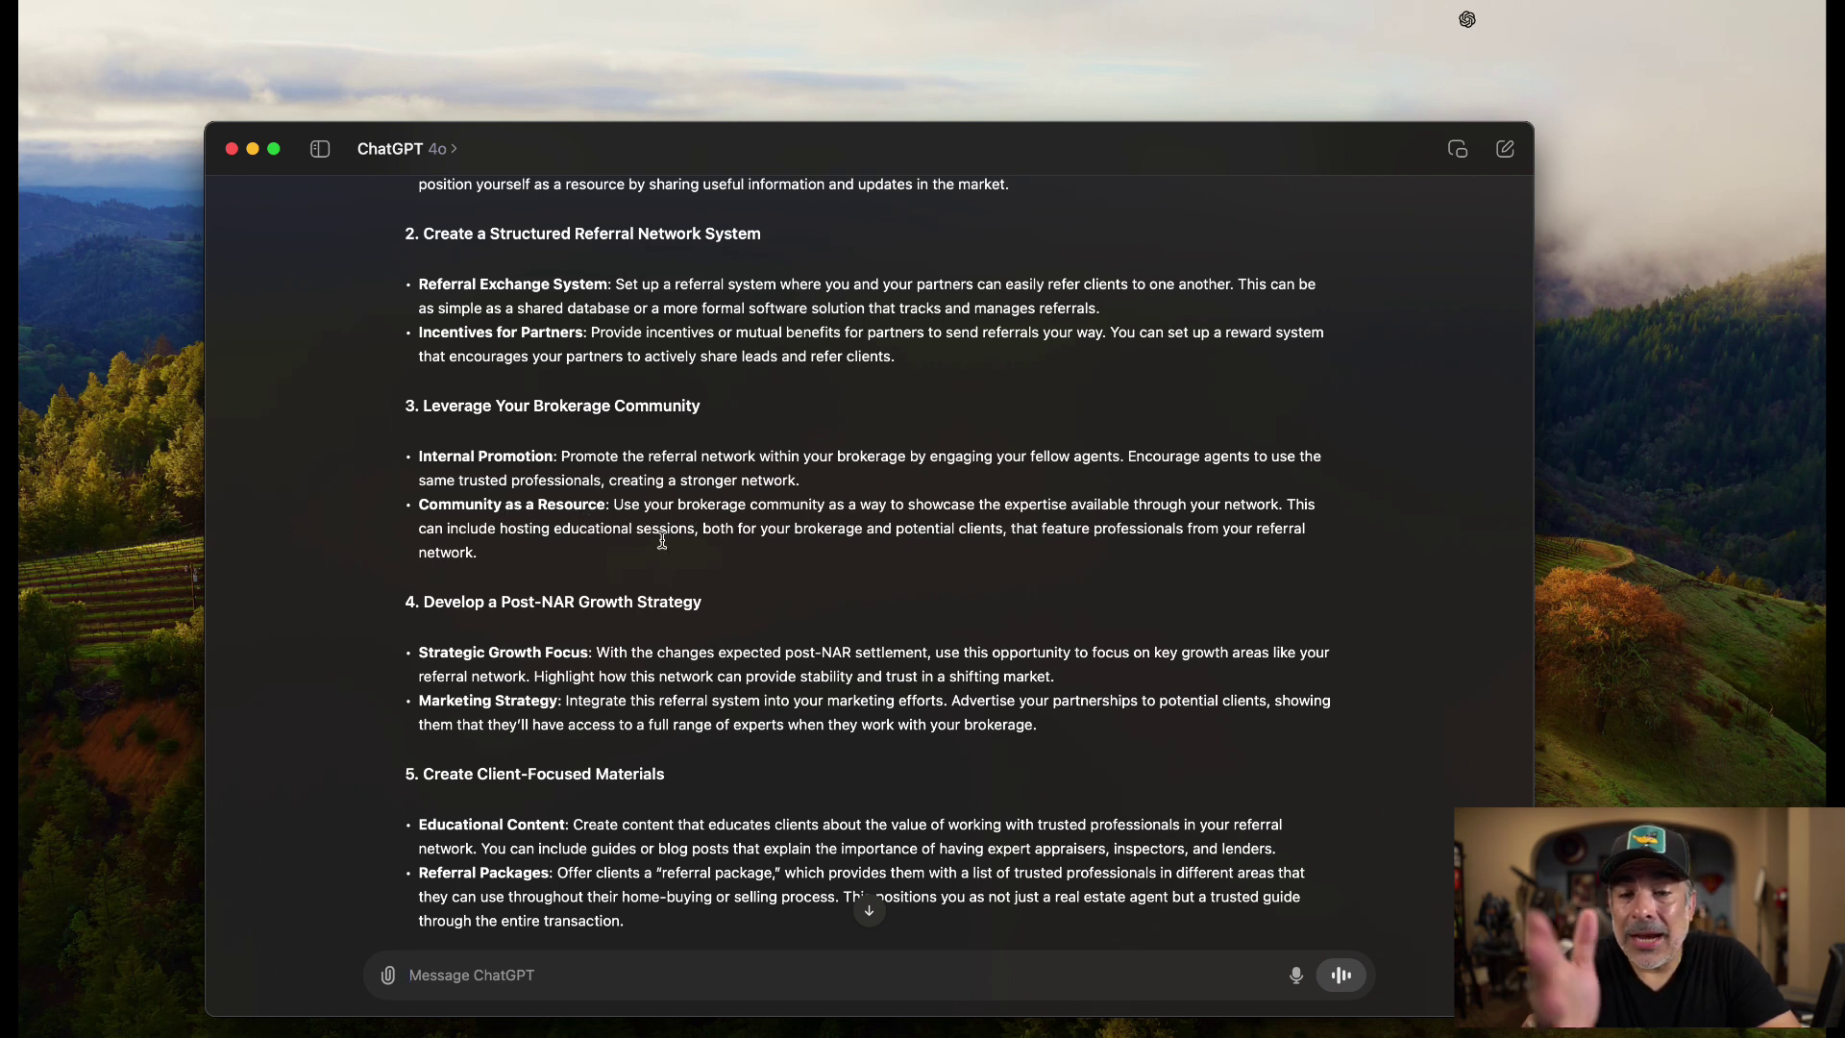
{"action": "scroll", "coordinate": [552, 533], "scroll_direction": "down", "scroll_amount": 2}
{"action": "scroll", "coordinate": [550, 543], "scroll_direction": "down", "scroll_amount": 1}
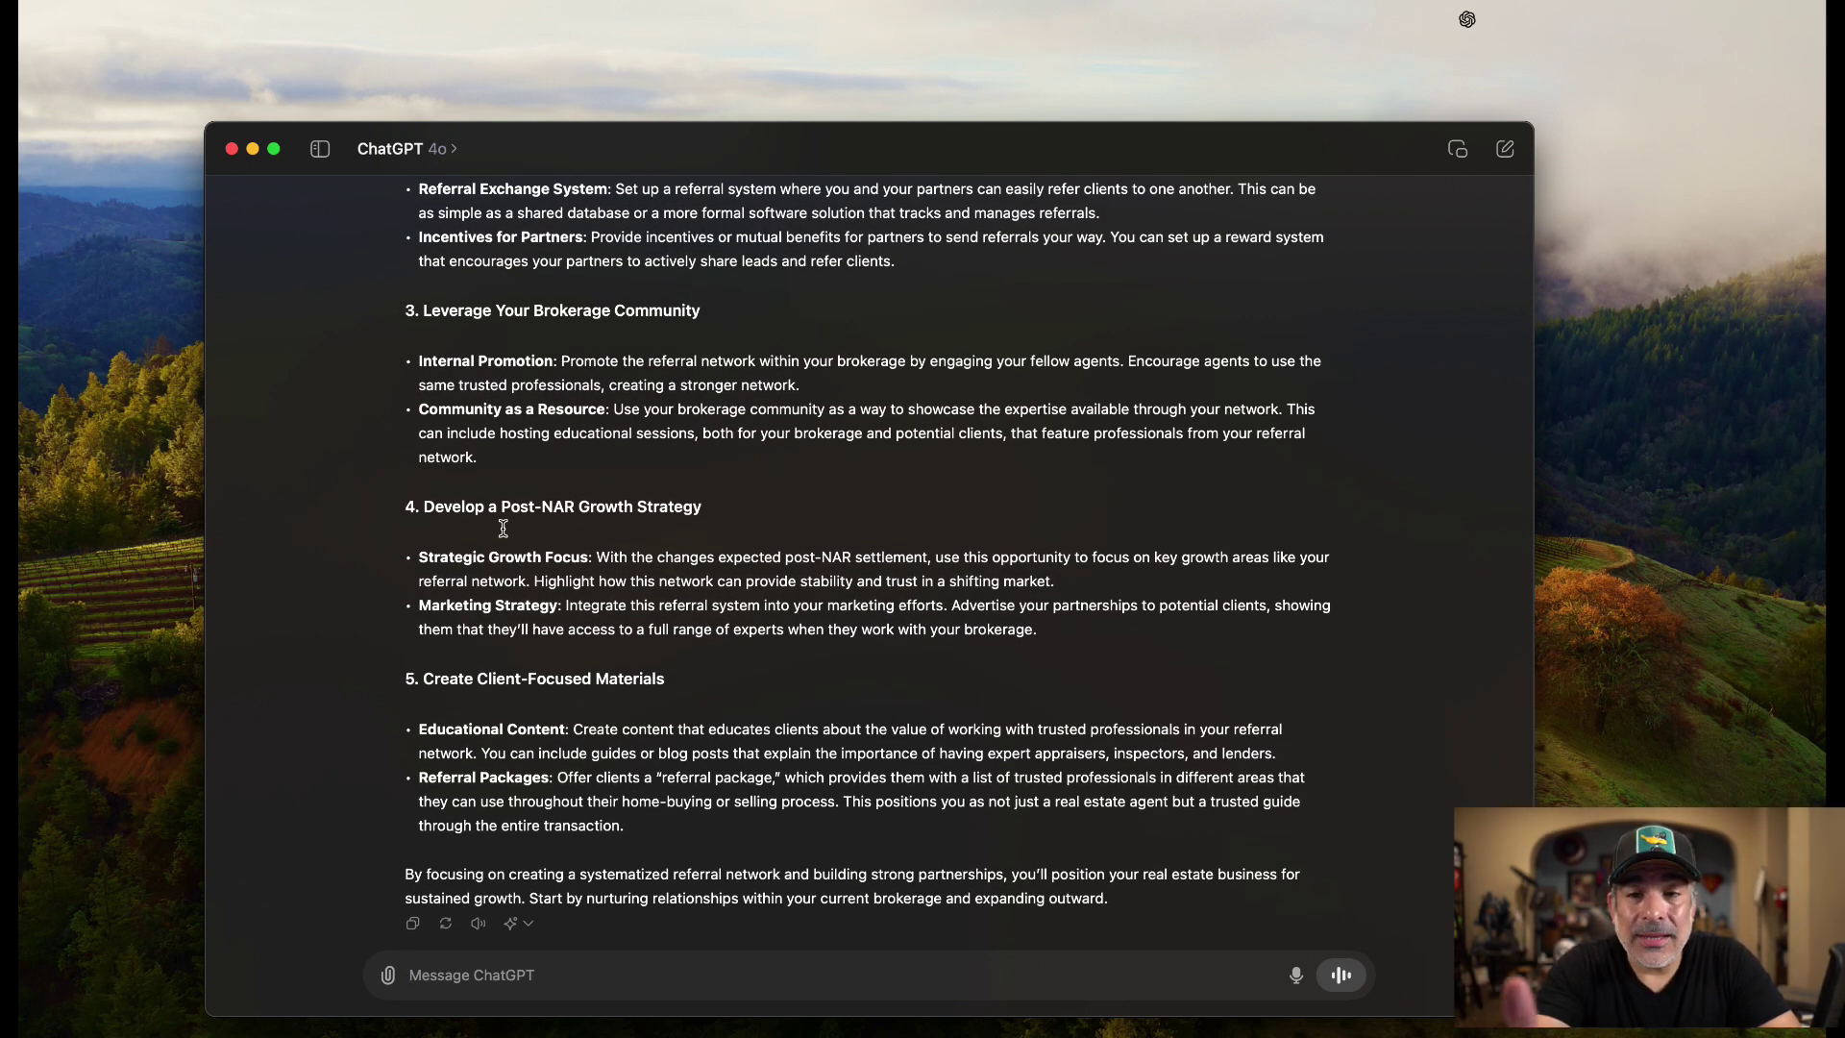
{"action": "scroll", "coordinate": [499, 527], "scroll_direction": "down", "scroll_amount": 1}
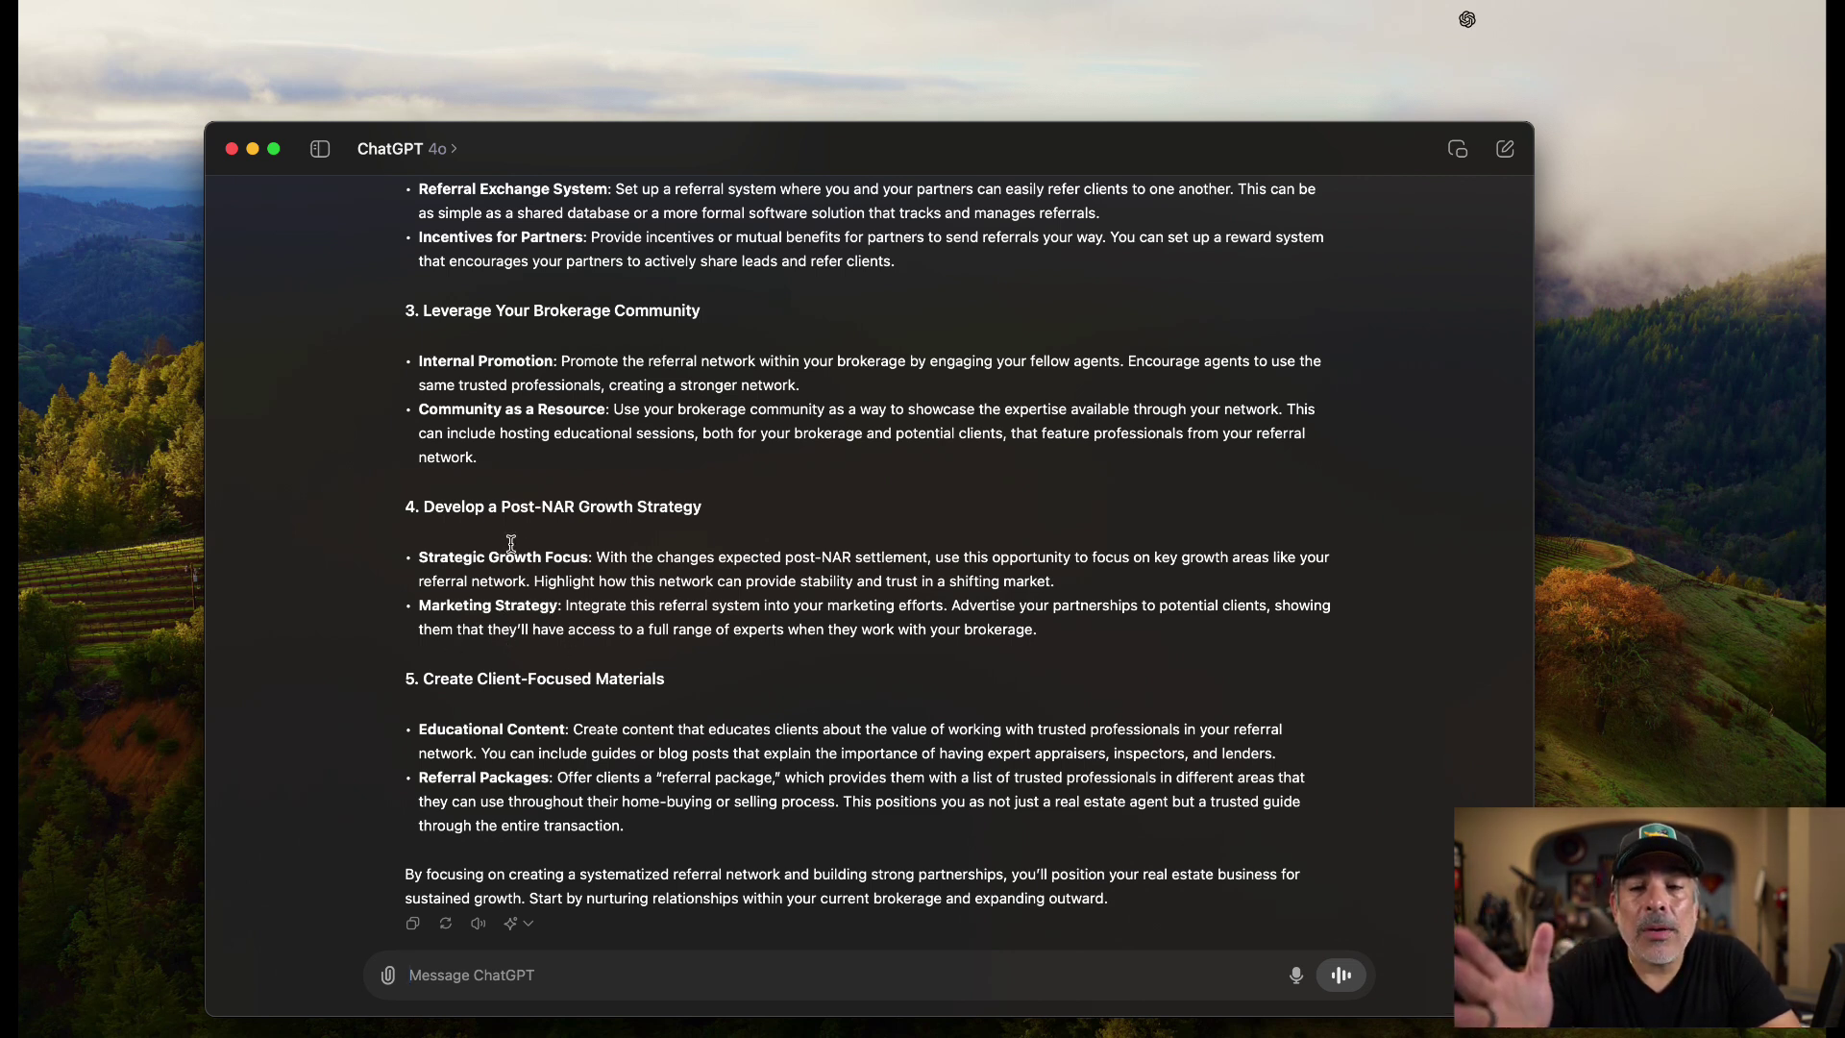
{"action": "scroll", "coordinate": [523, 766], "scroll_direction": "down", "scroll_amount": 1}
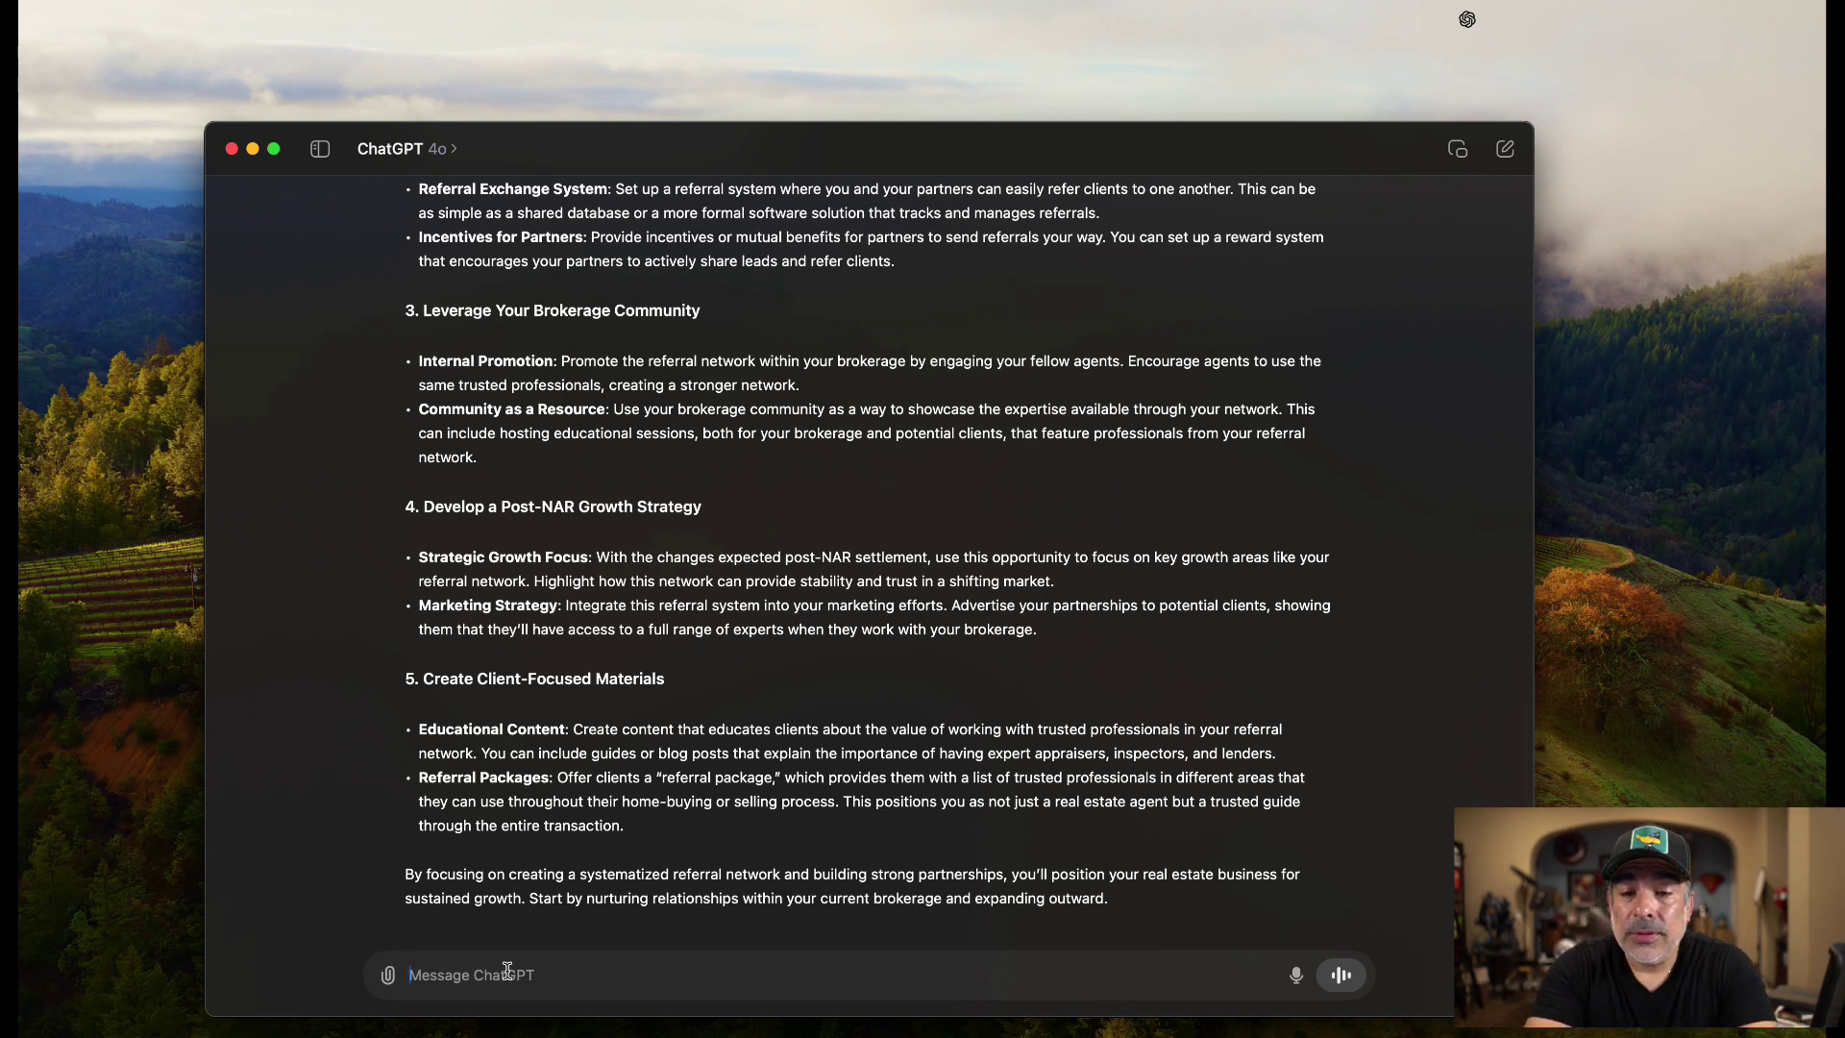
Request that sections 4 and 5 be expanded into clearer actions and things to create for more clients
{"action": "type", "text": "Please expan"}
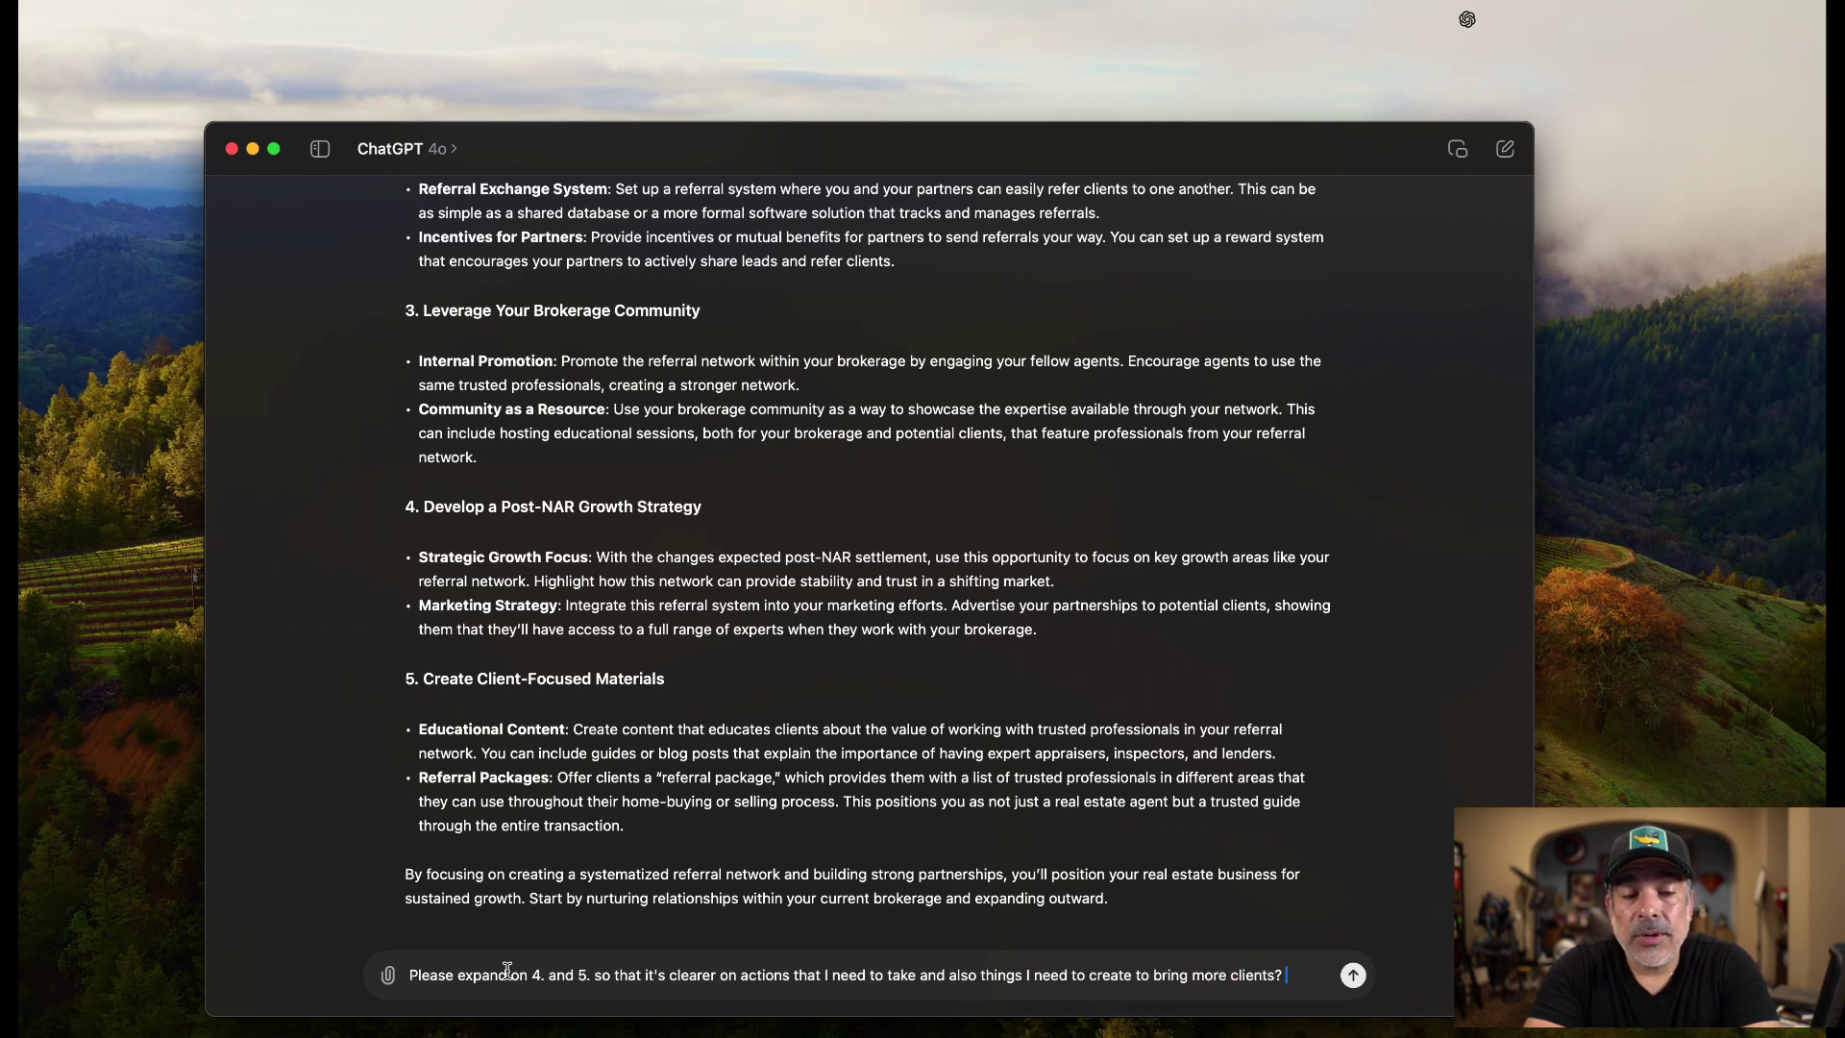
{"action": "key", "text": "Return"}
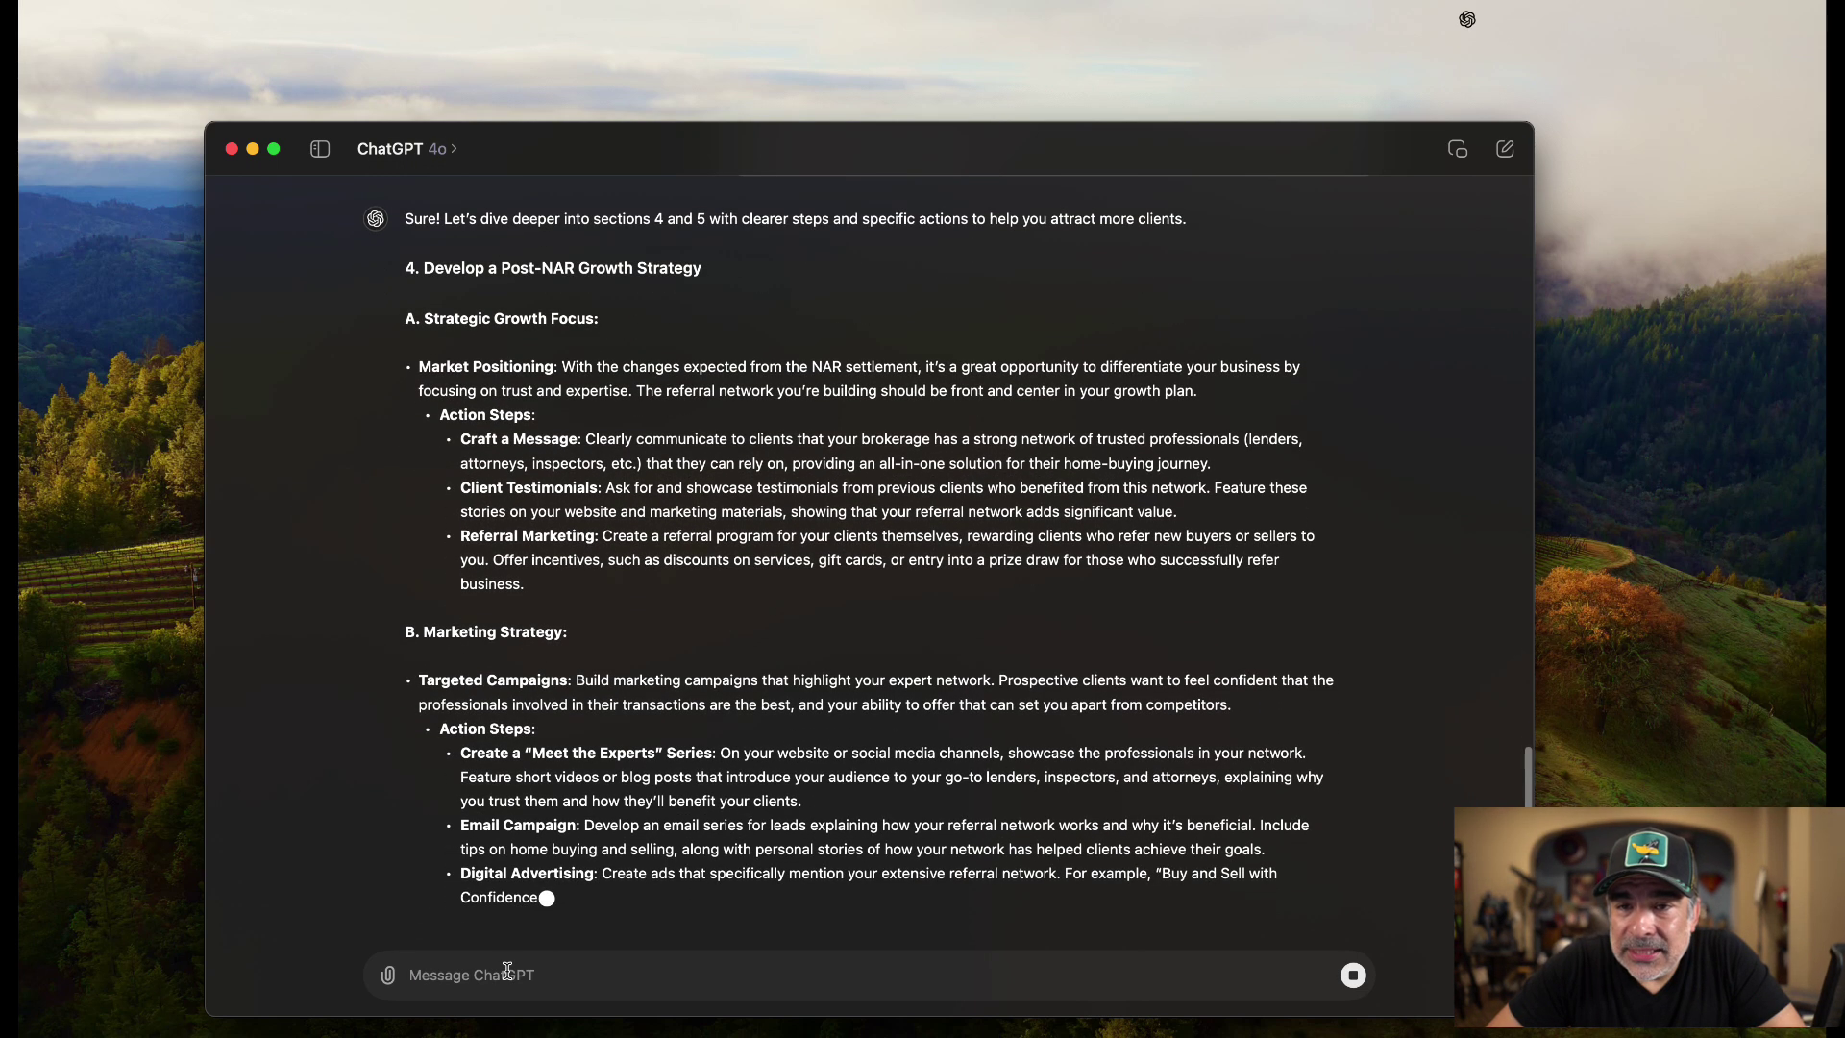
Scroll through the streaming reply detailing Post-NAR Growth Strategy and Client-Focused Materials action steps
{"action": "scroll", "coordinate": [602, 567], "scroll_direction": "up", "scroll_amount": 3}
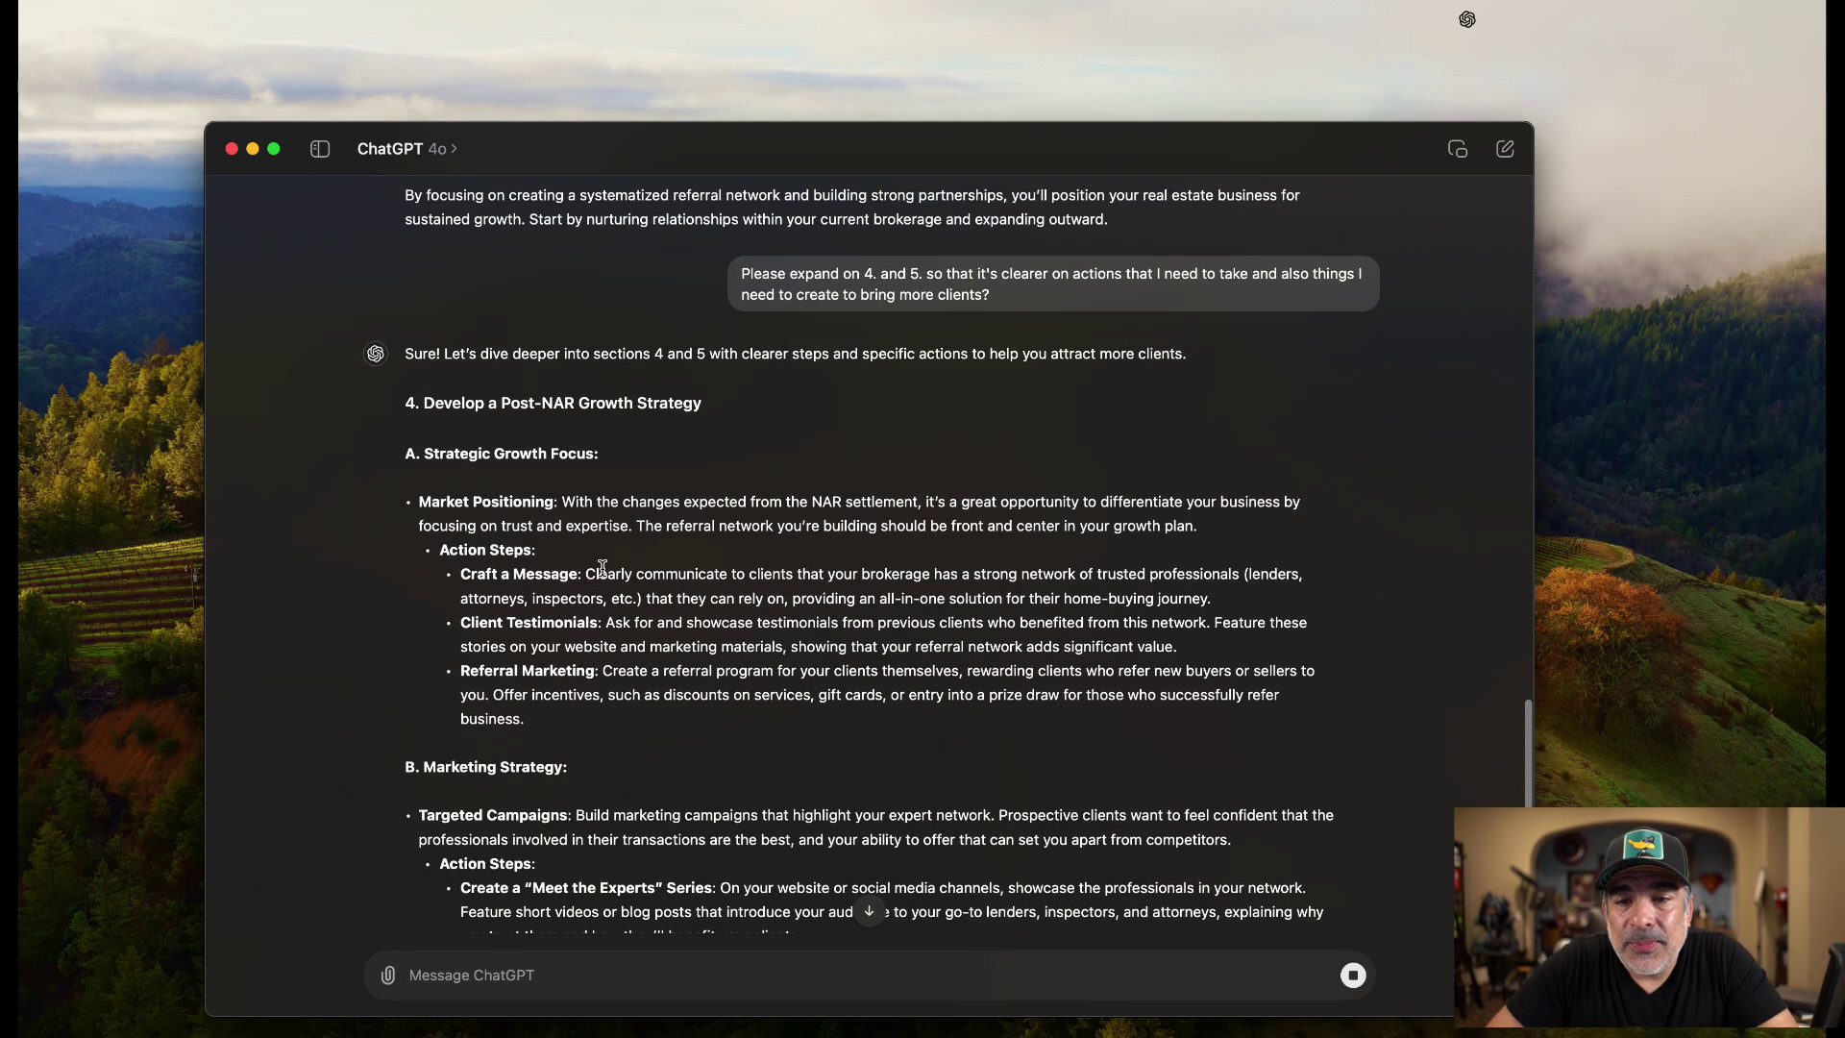
{"action": "scroll", "coordinate": [602, 567], "scroll_direction": "up", "scroll_amount": 1}
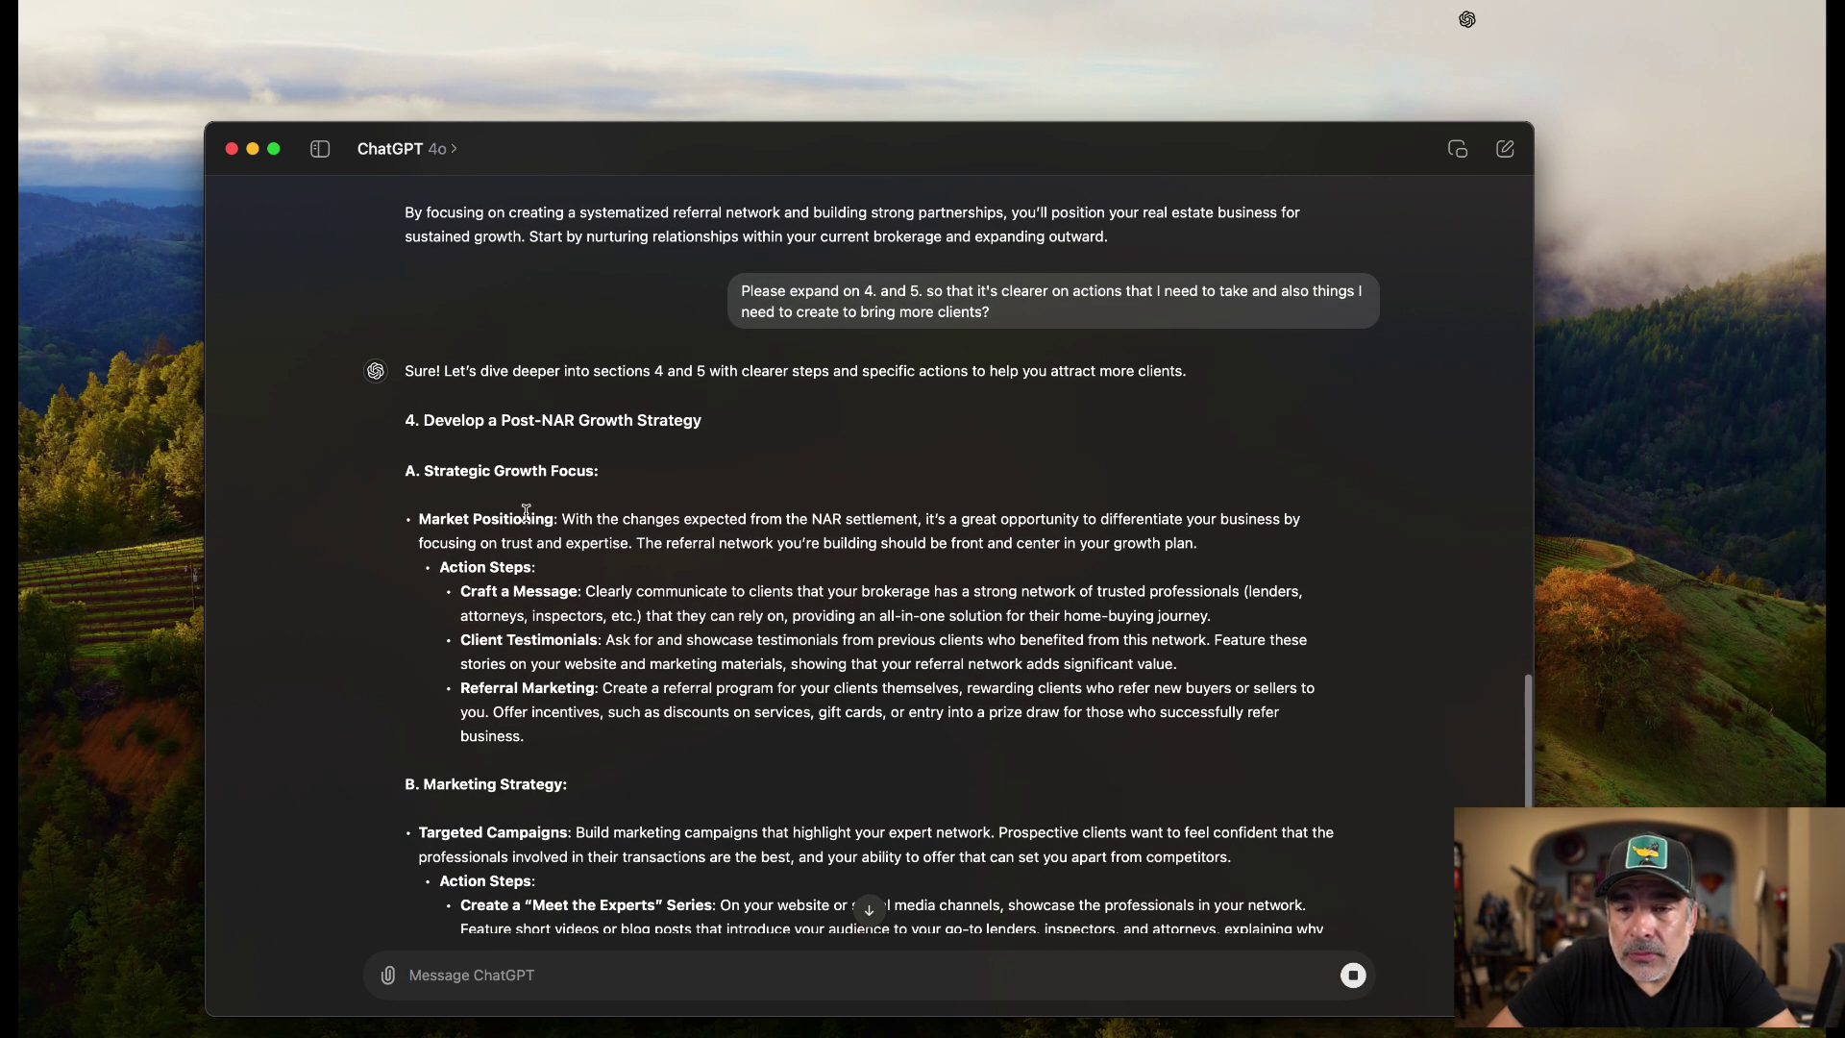
{"action": "scroll", "coordinate": [538, 526], "scroll_direction": "down", "scroll_amount": 1}
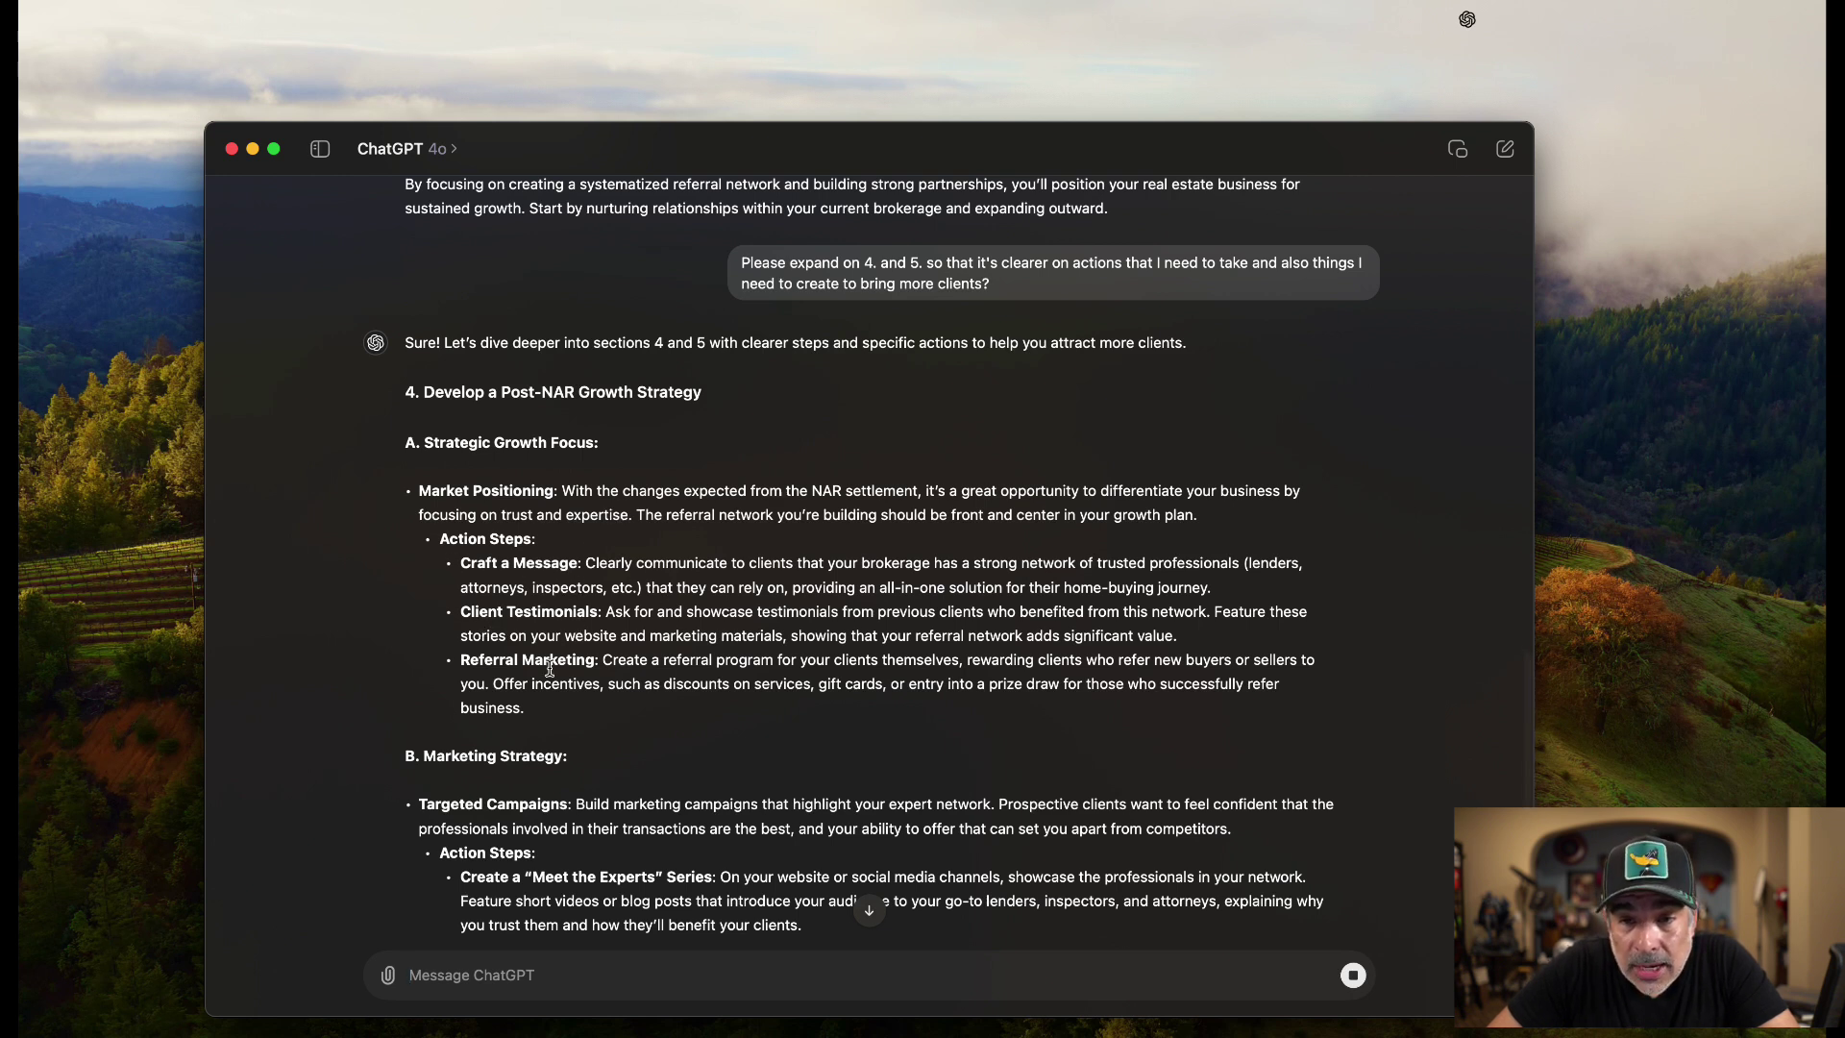
{"action": "scroll", "coordinate": [549, 667], "scroll_direction": "down", "scroll_amount": 2}
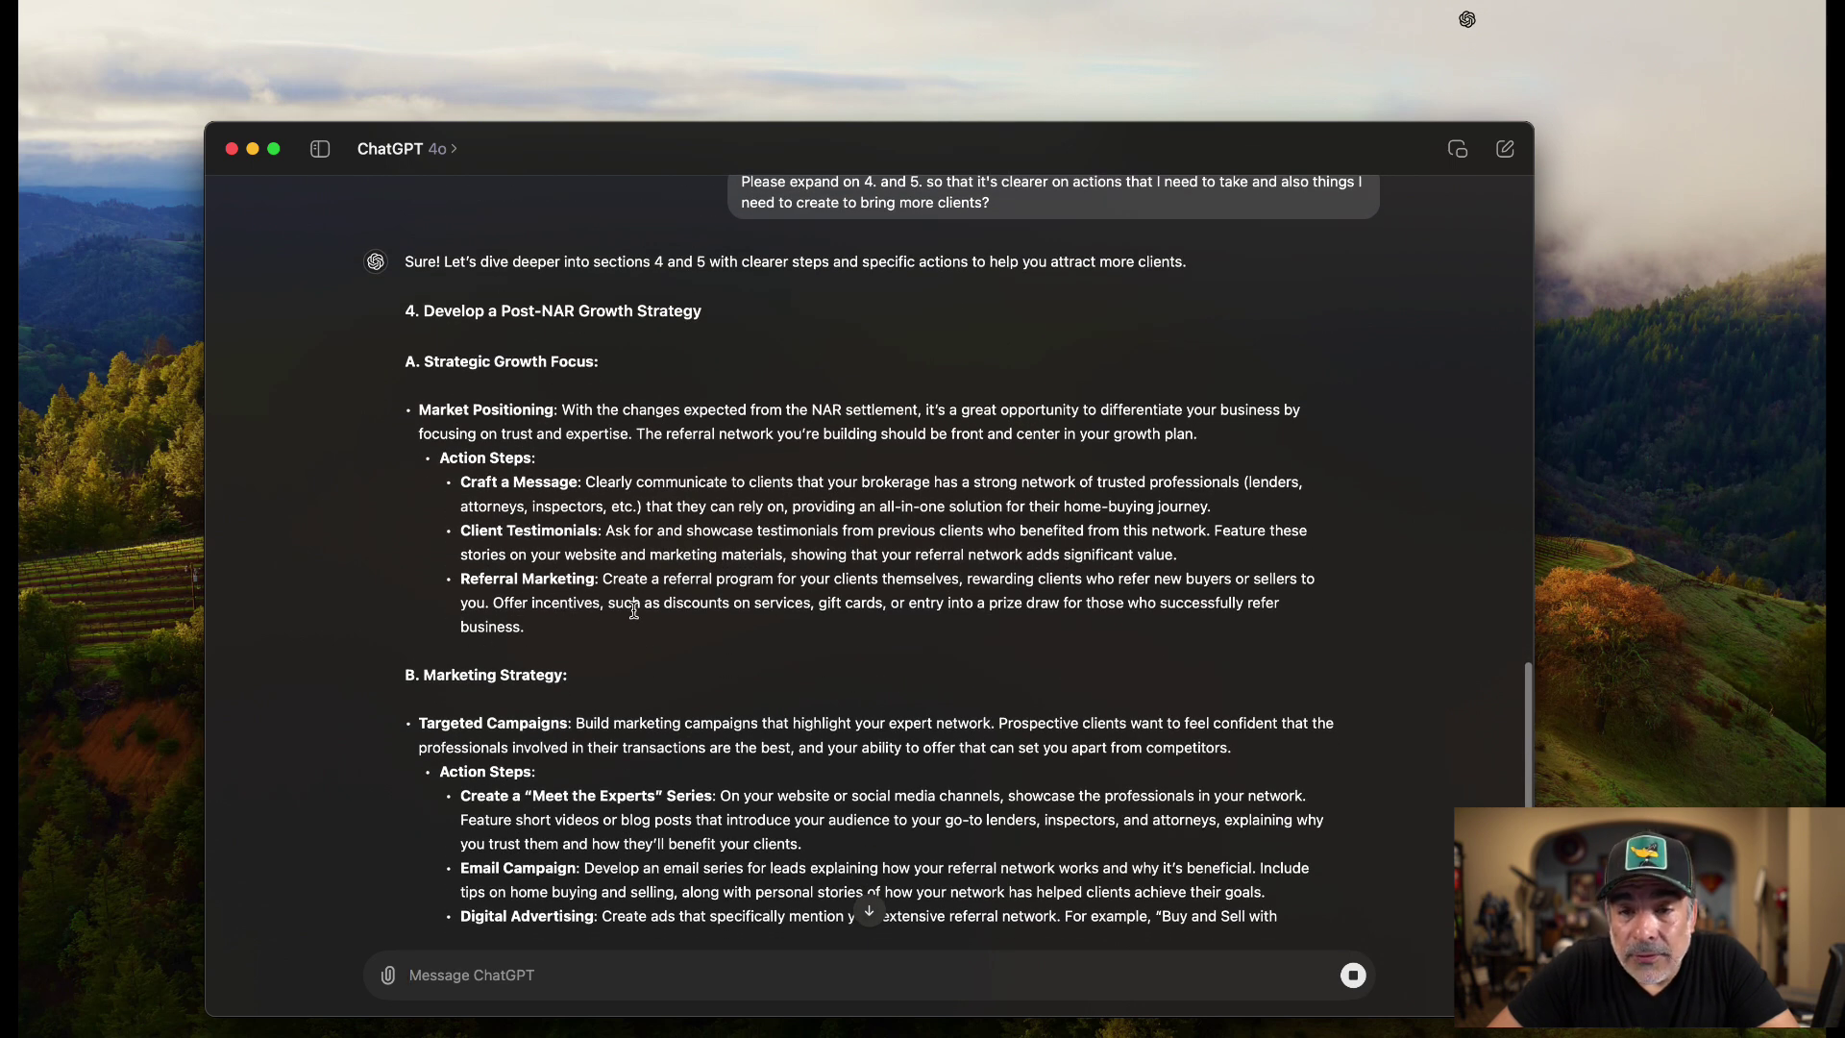
{"action": "scroll", "coordinate": [626, 591], "scroll_direction": "down", "scroll_amount": 5}
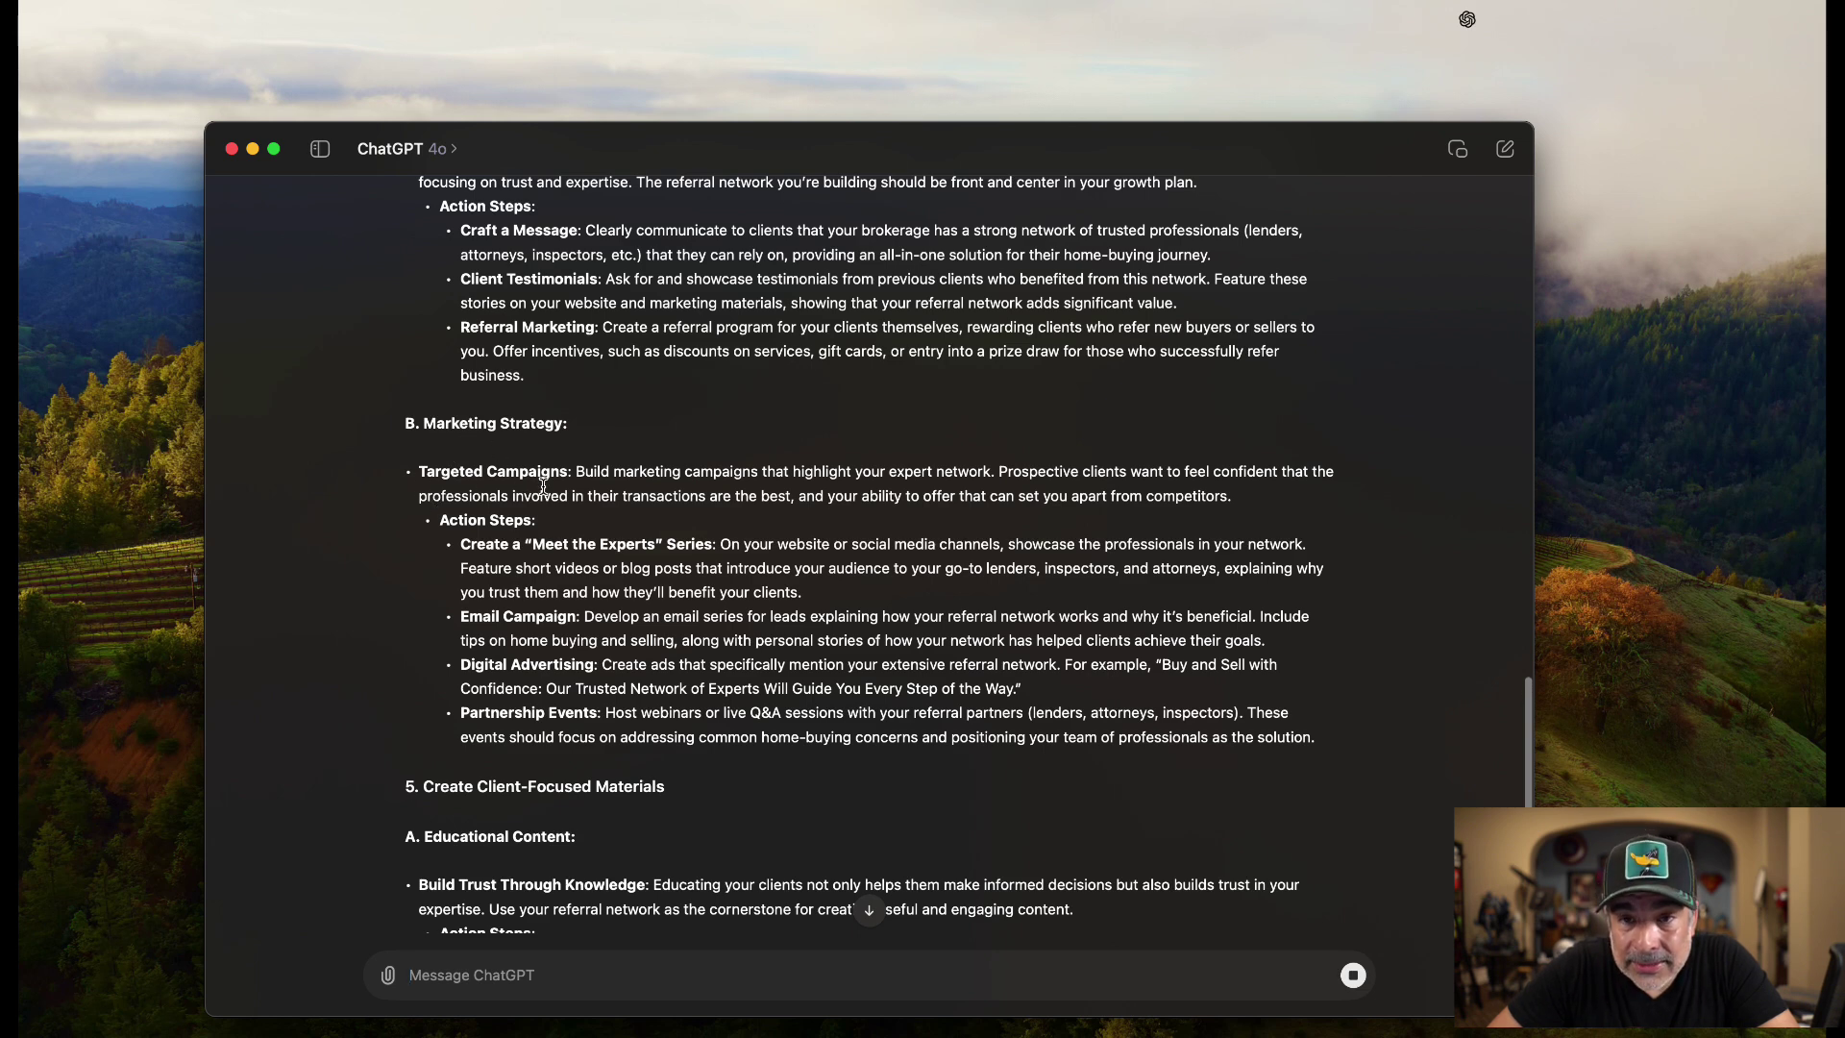
{"action": "scroll", "coordinate": [490, 528], "scroll_direction": "down", "scroll_amount": 2}
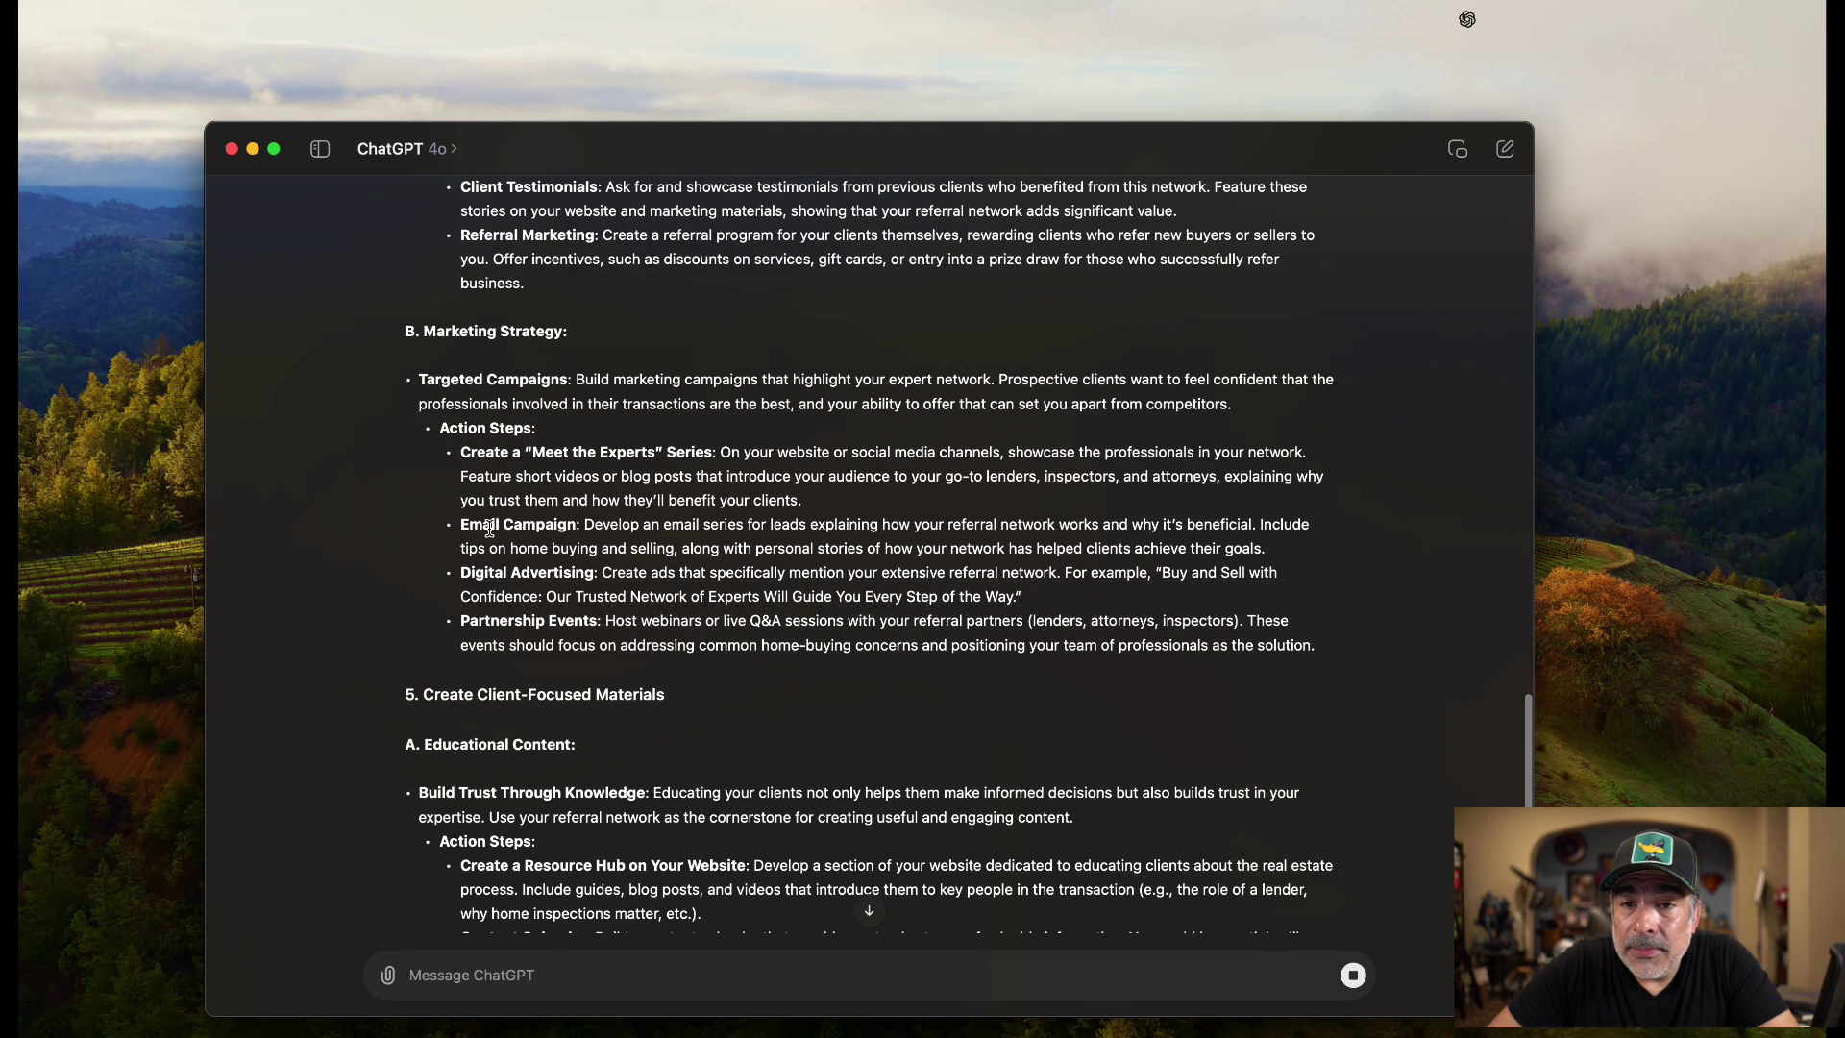
{"action": "scroll", "coordinate": [477, 464], "scroll_direction": "up", "scroll_amount": 1}
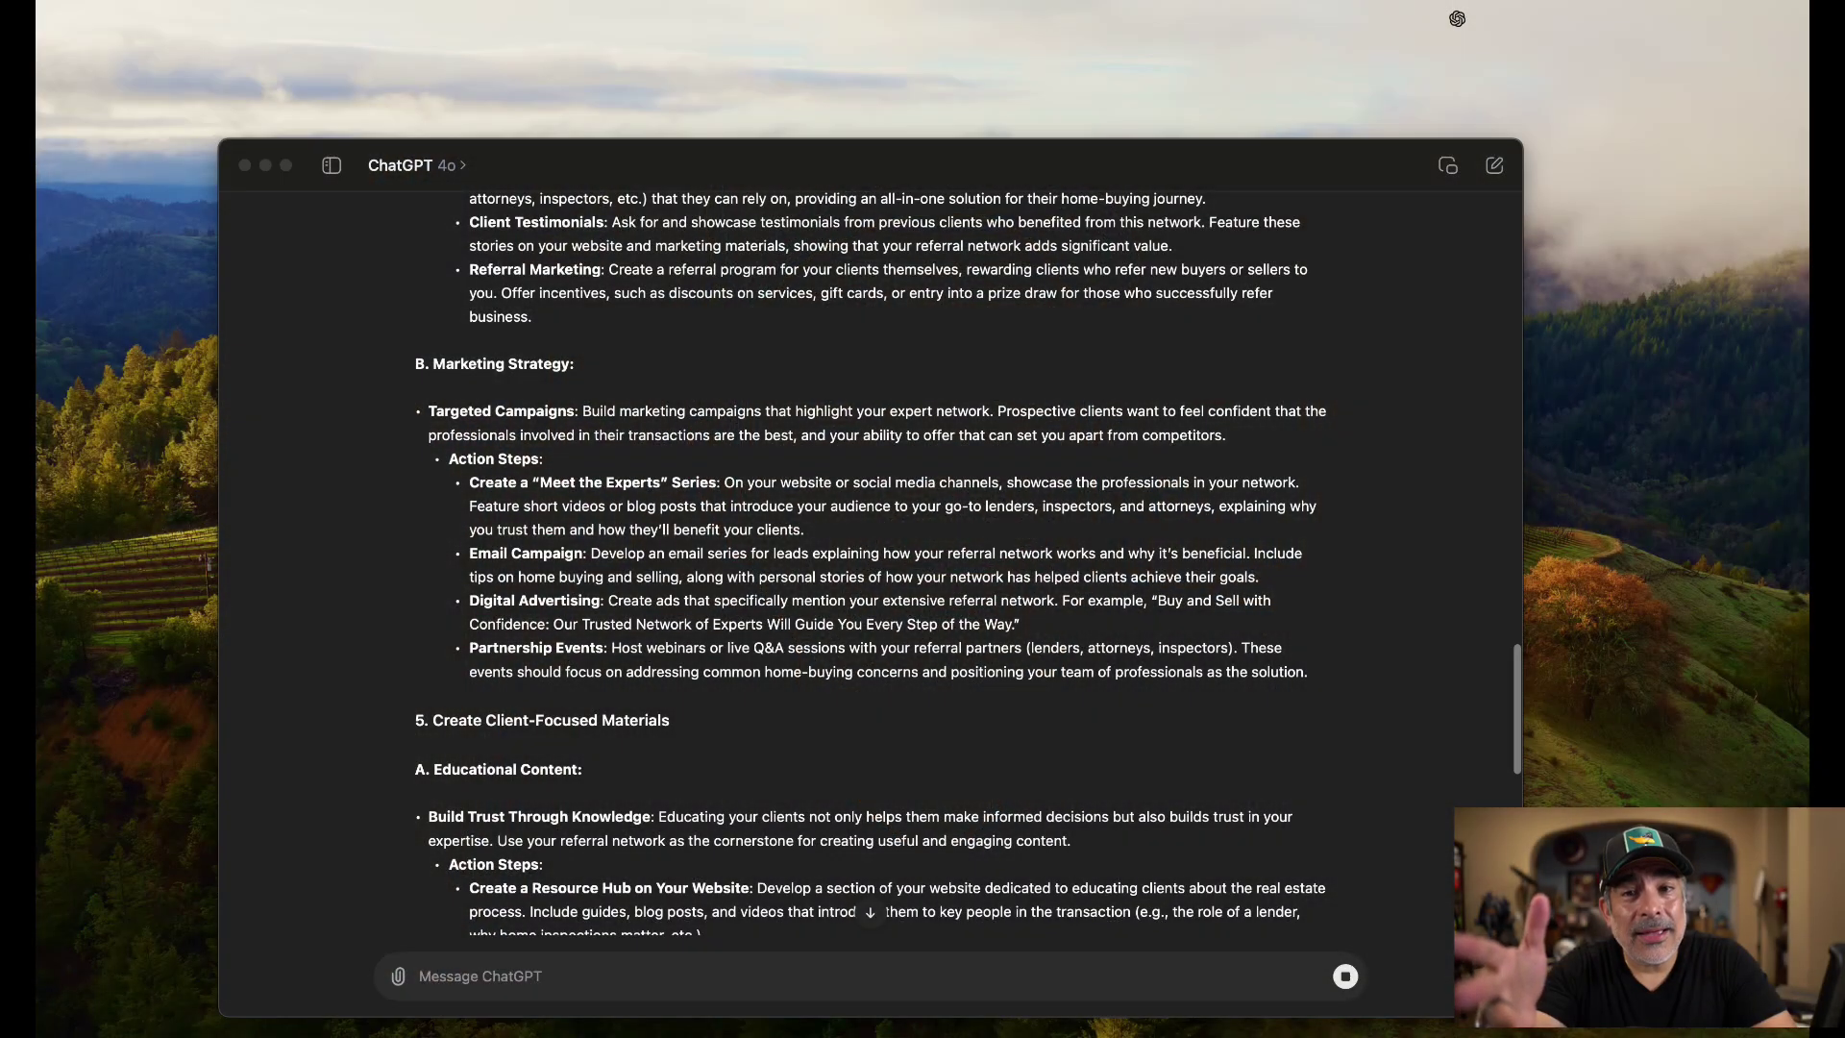
{"action": "left_click", "coordinate": [533, 723]}
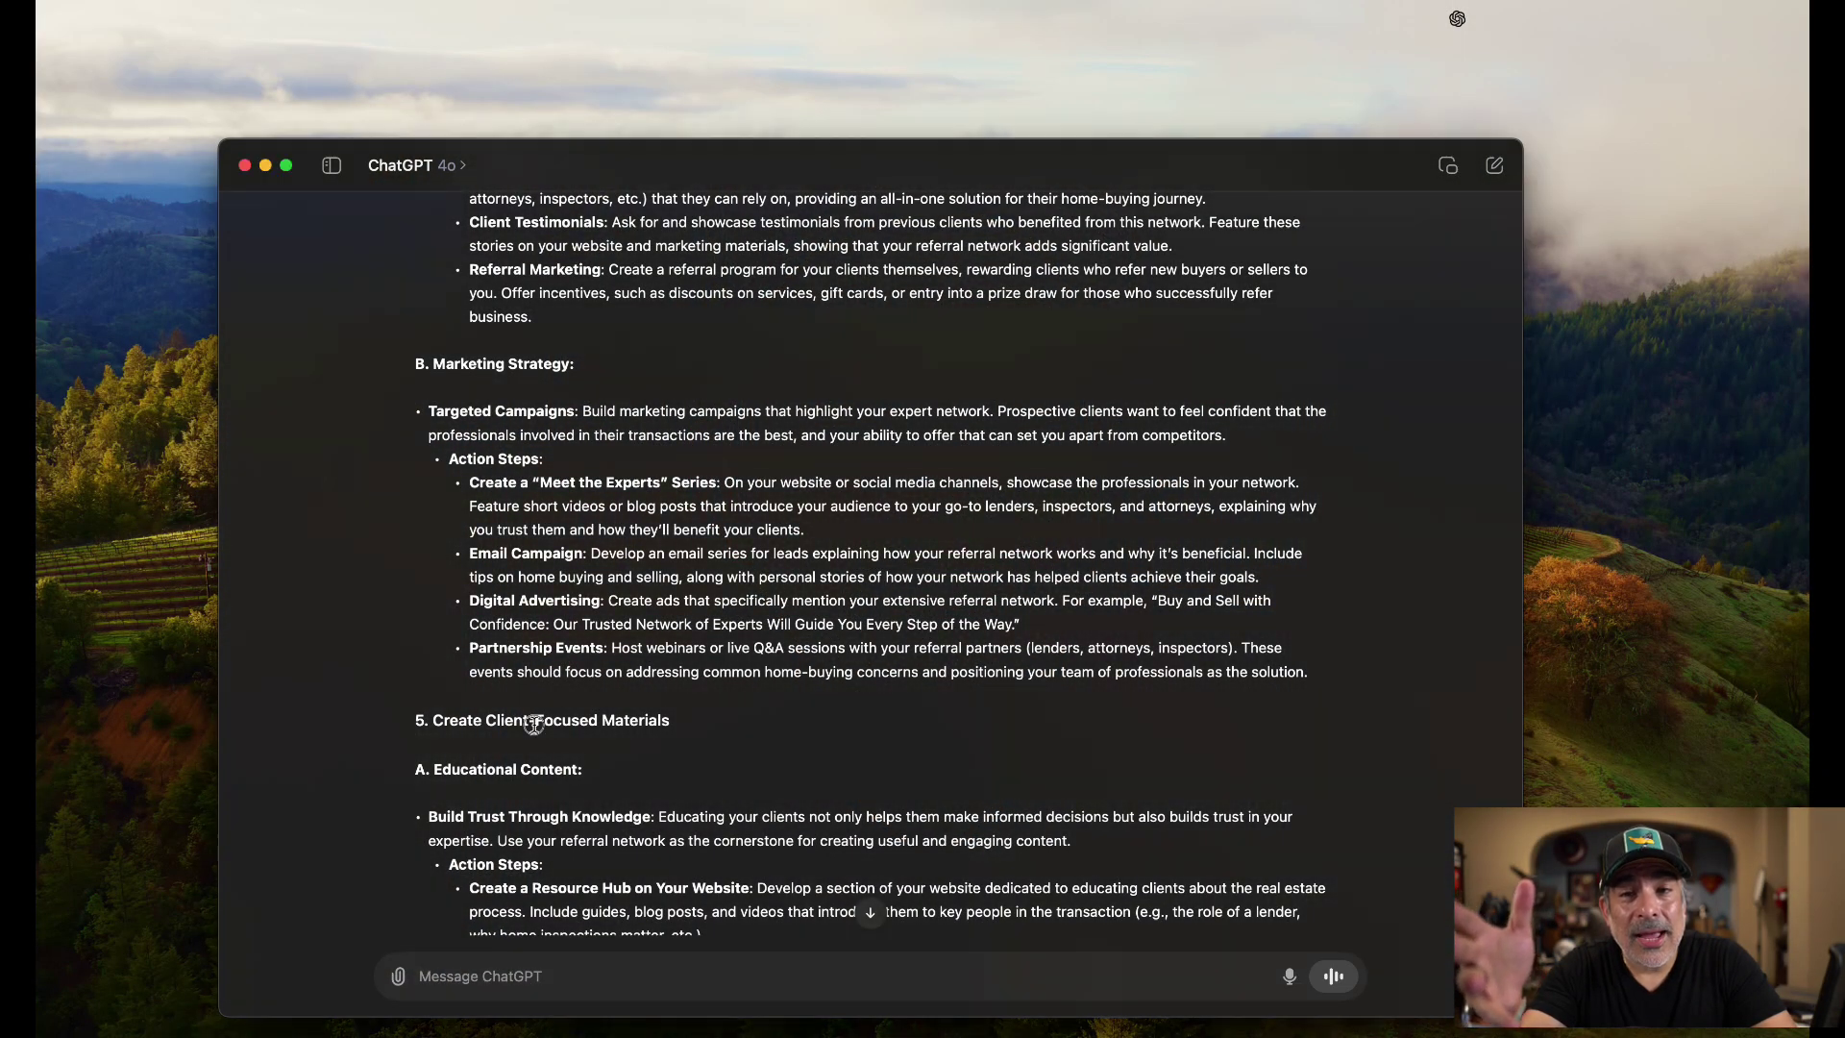
{"action": "left_click", "coordinate": [803, 161]}
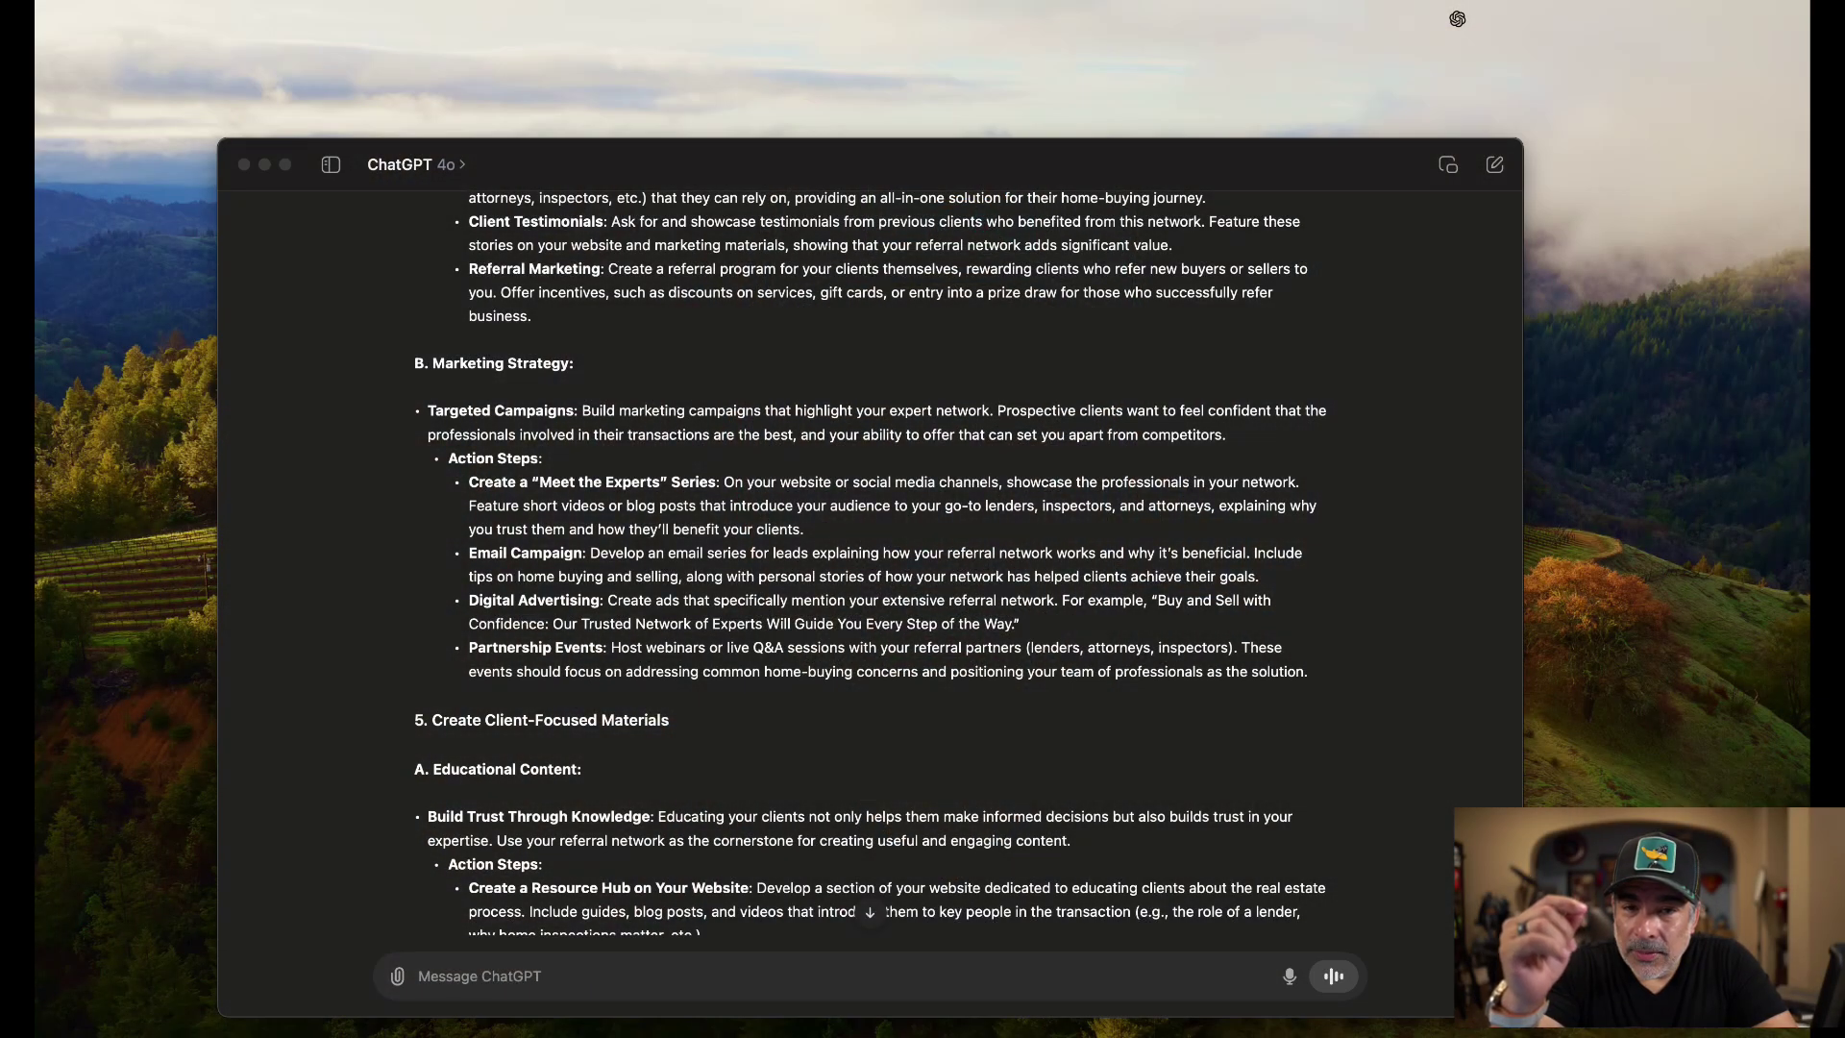
{"action": "scroll", "coordinate": [864, 577], "scroll_direction": "down", "scroll_amount": 2}
{"action": "right_click", "coordinate": [539, 778]}
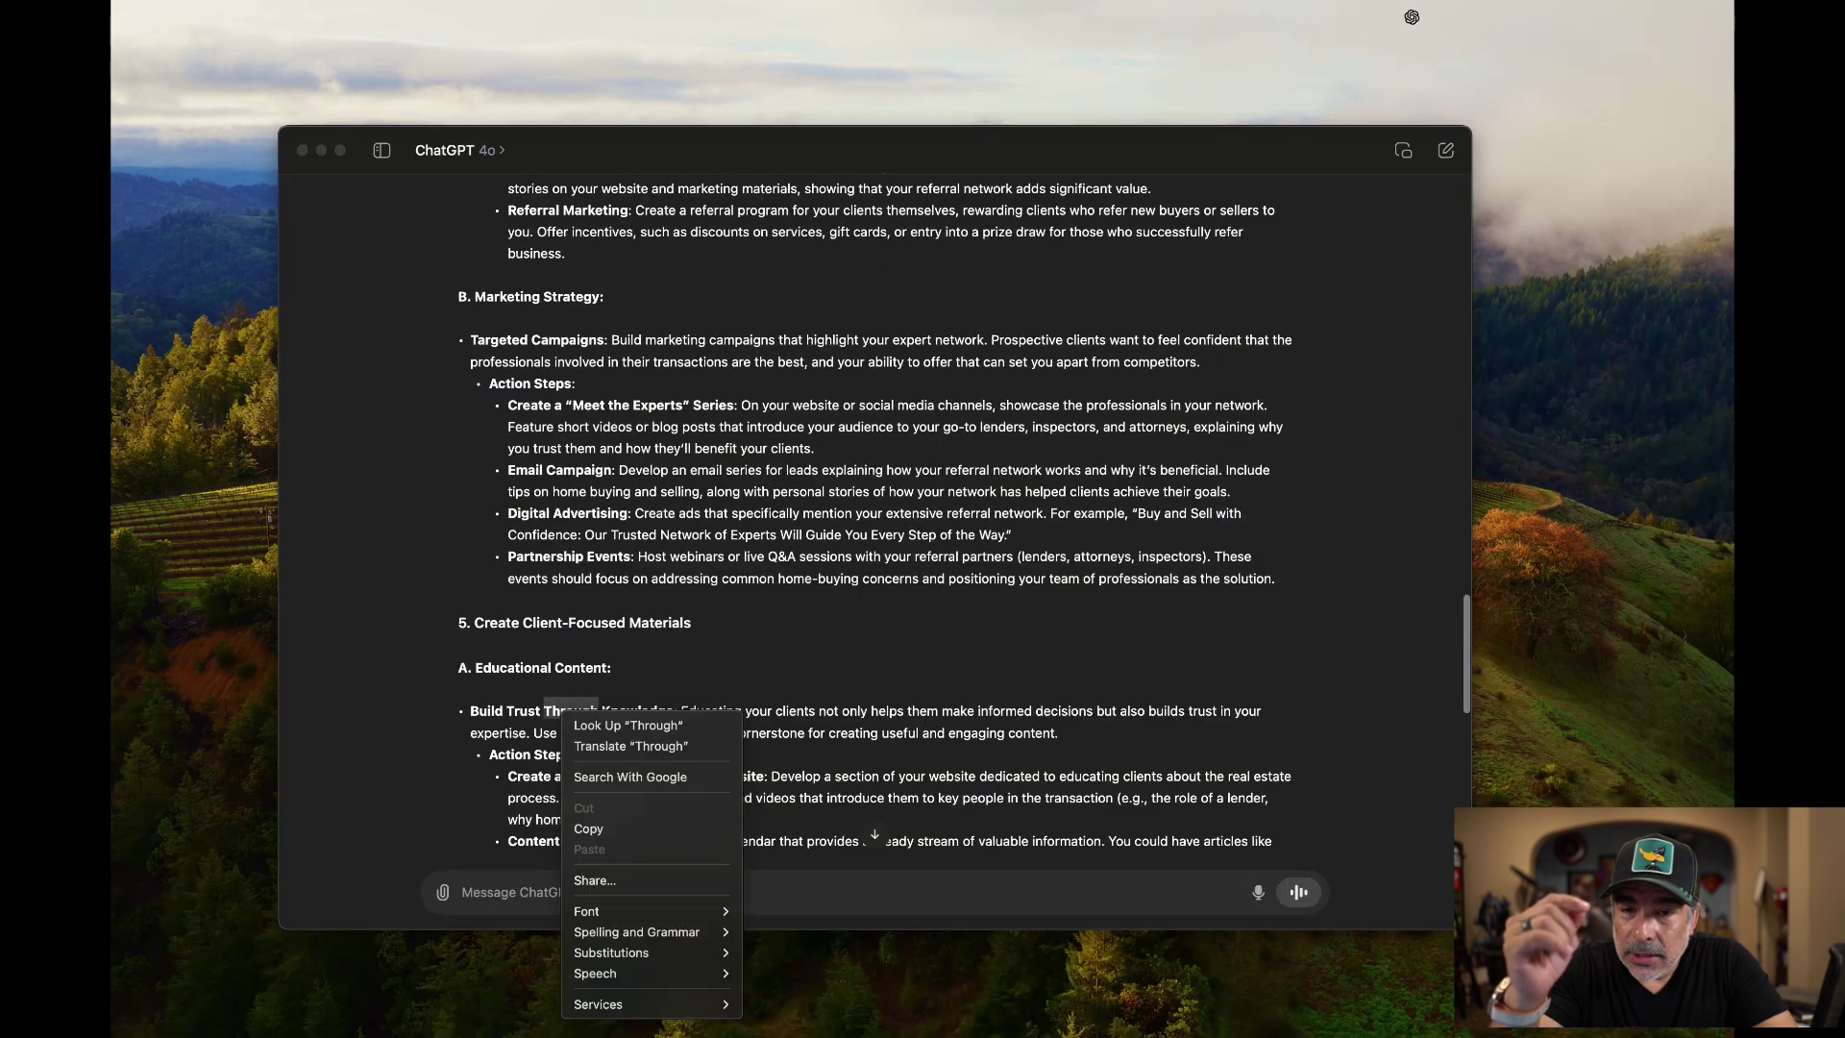
{"action": "left_click", "coordinate": [453, 653]}
{"action": "scroll", "coordinate": [719, 649], "scroll_direction": "down", "scroll_amount": 2}
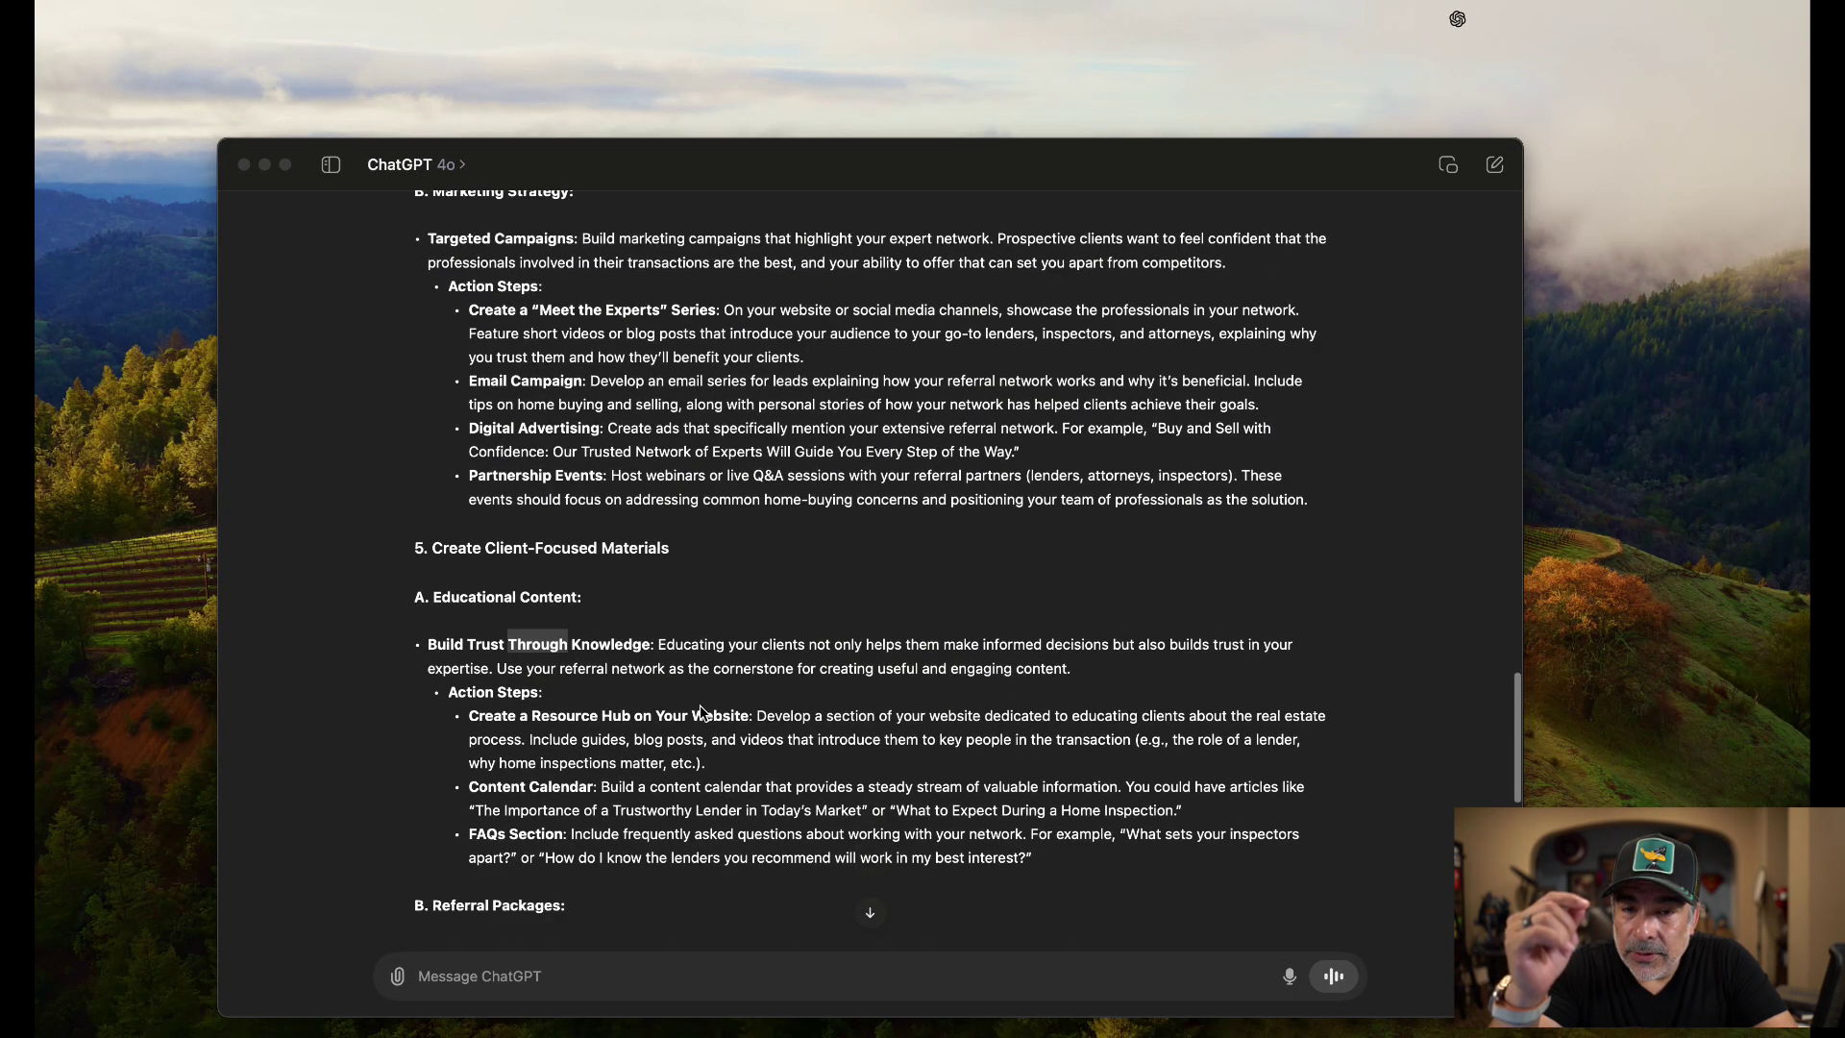
{"action": "scroll", "coordinate": [701, 713], "scroll_direction": "down", "scroll_amount": 5}
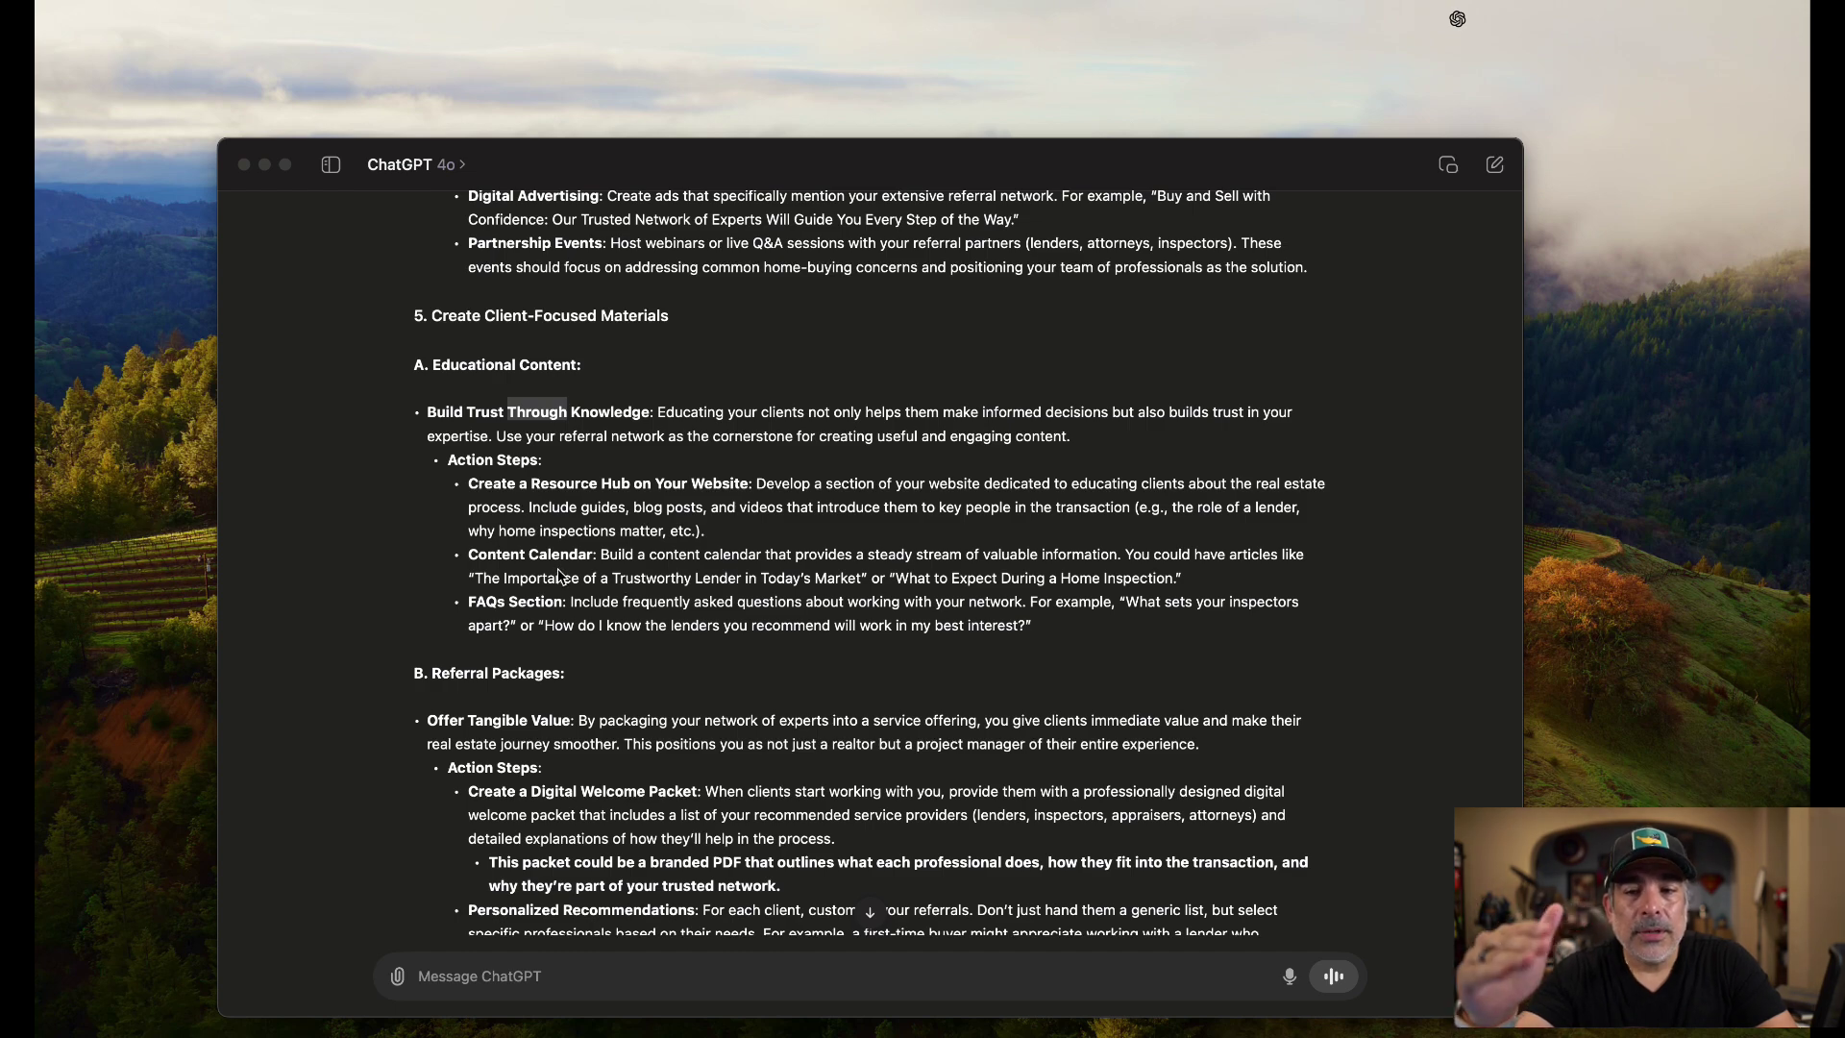
{"action": "scroll", "coordinate": [716, 629], "scroll_direction": "down", "scroll_amount": 3}
{"action": "scroll", "coordinate": [716, 629], "scroll_direction": "down", "scroll_amount": 1}
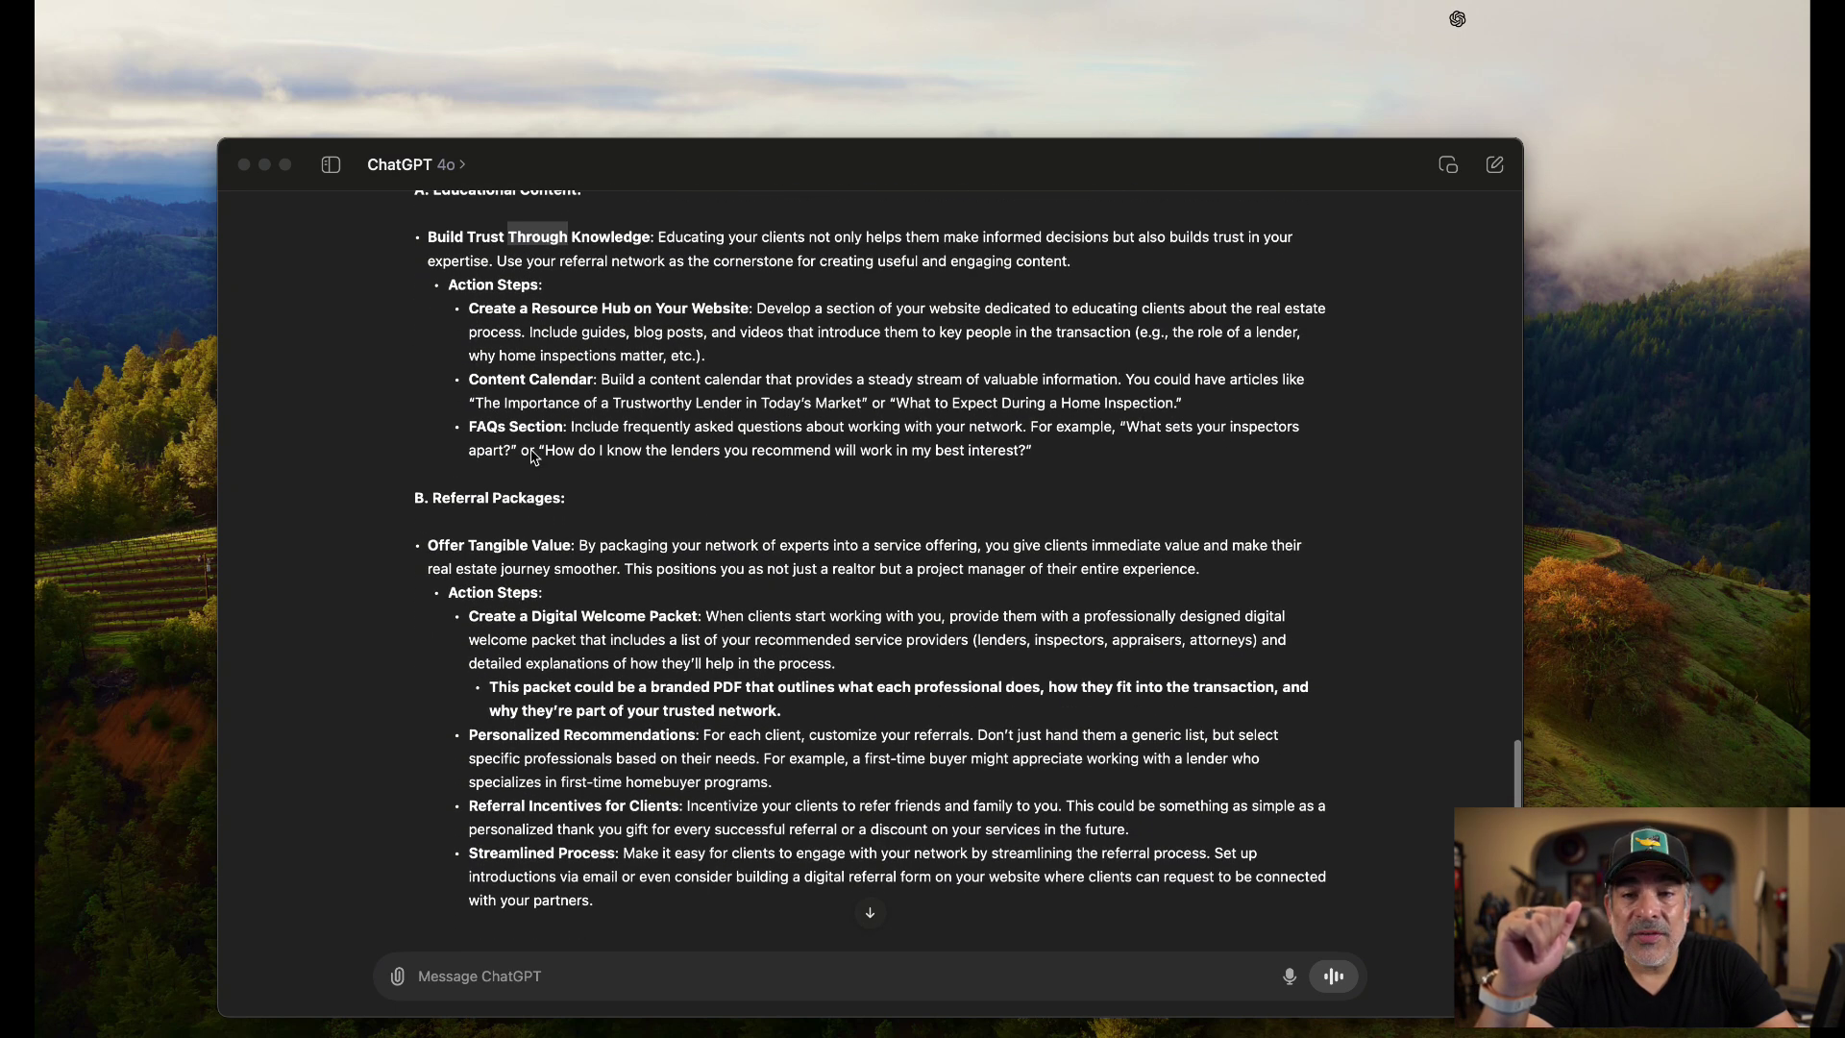
{"action": "scroll", "coordinate": [588, 539], "scroll_direction": "down", "scroll_amount": 2}
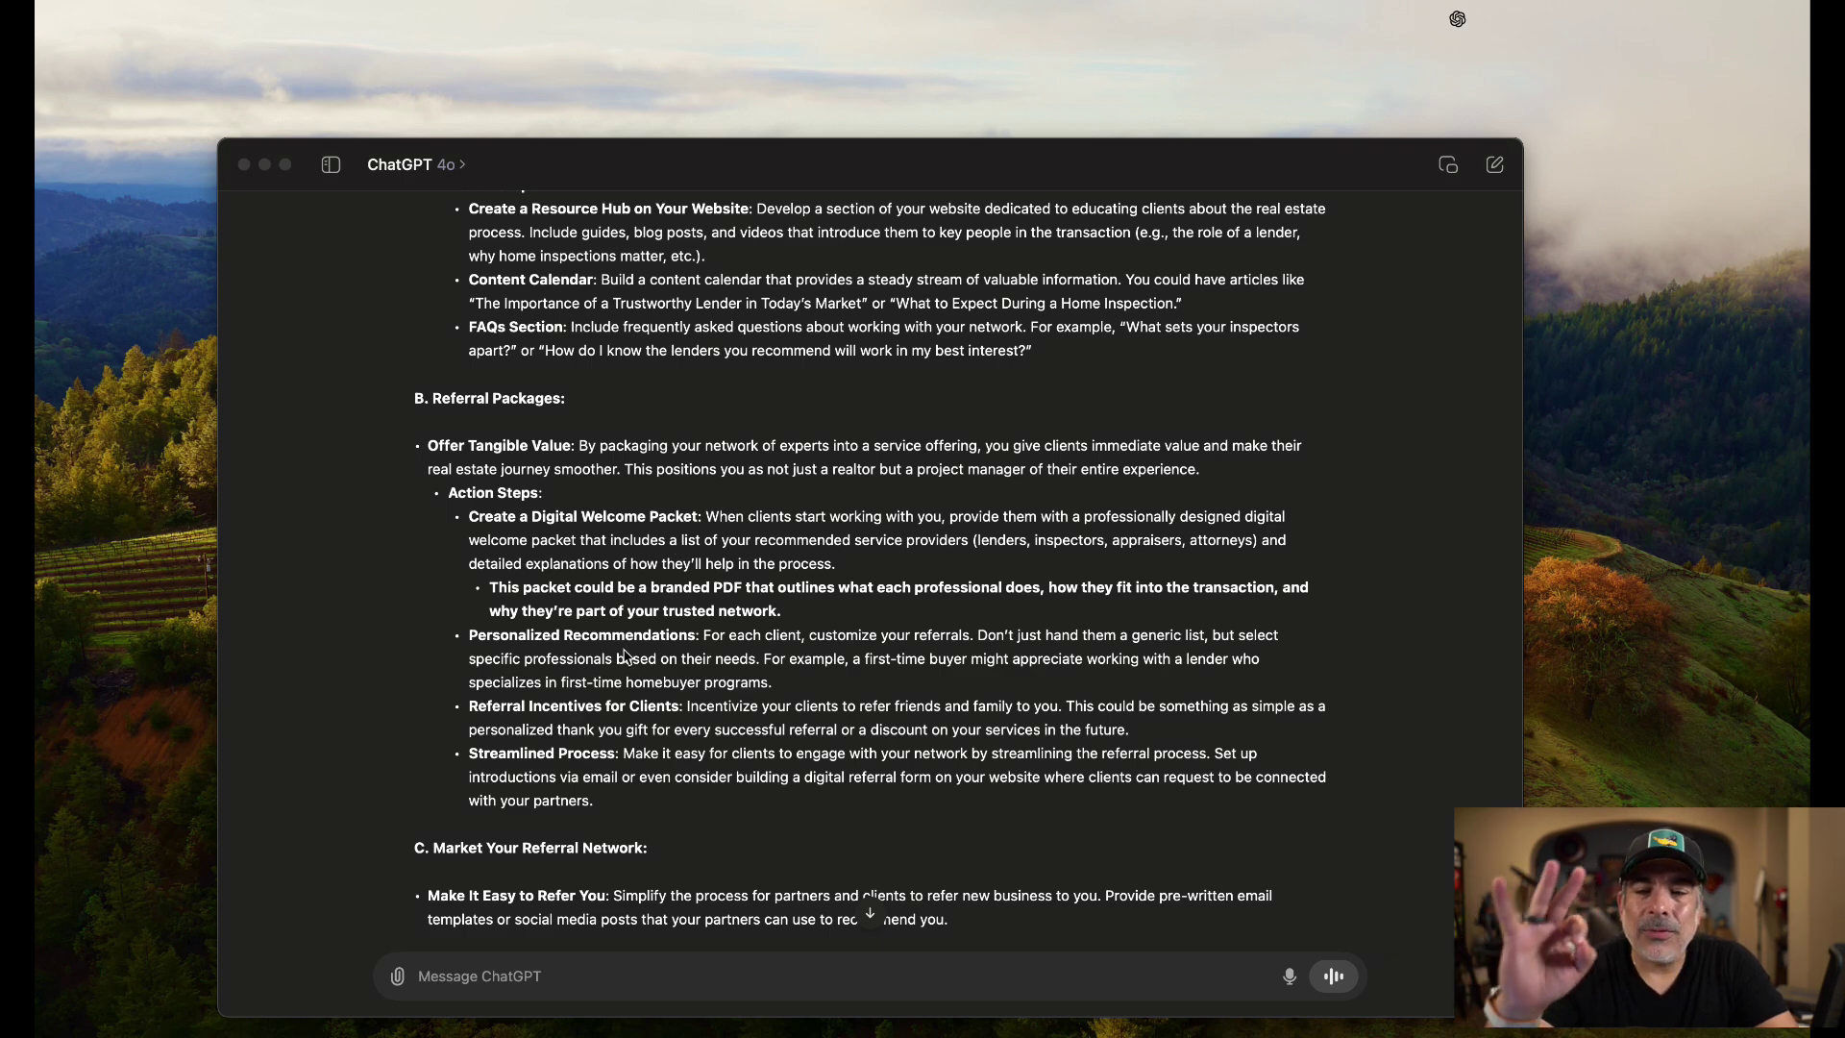
{"action": "scroll", "coordinate": [541, 701], "scroll_direction": "down", "scroll_amount": 5}
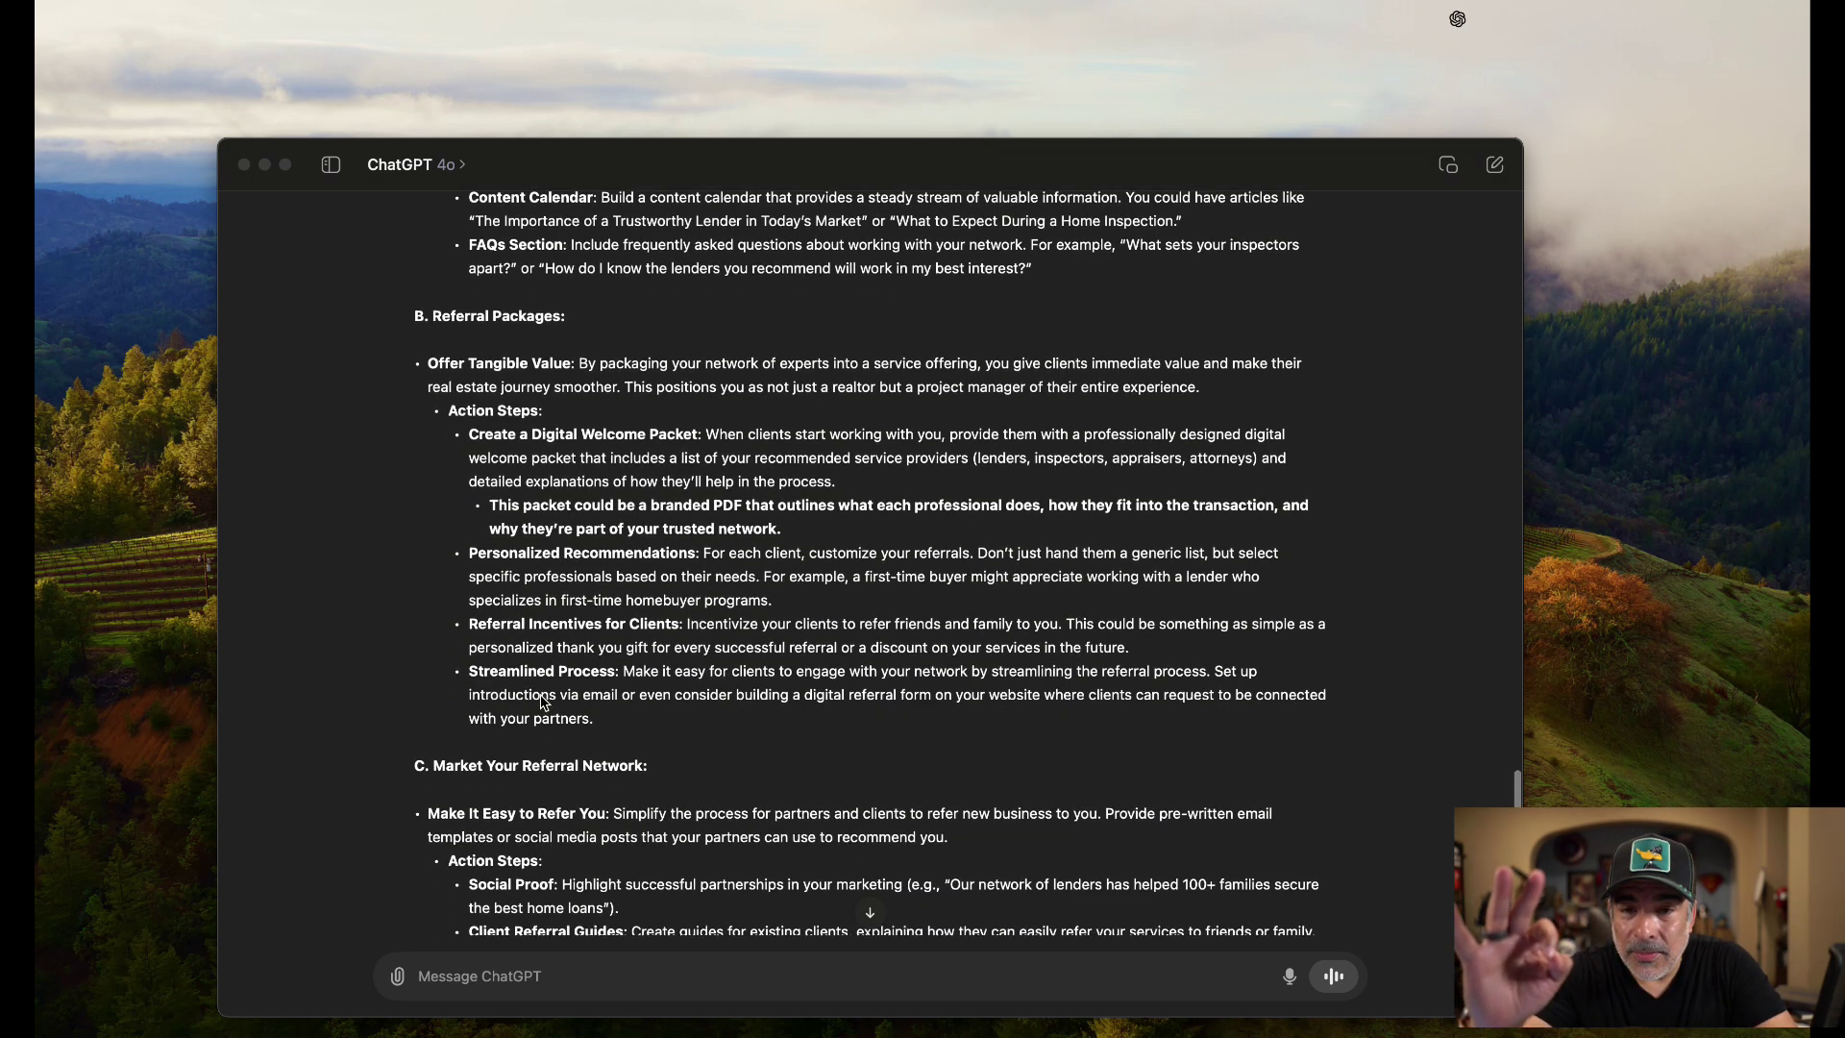